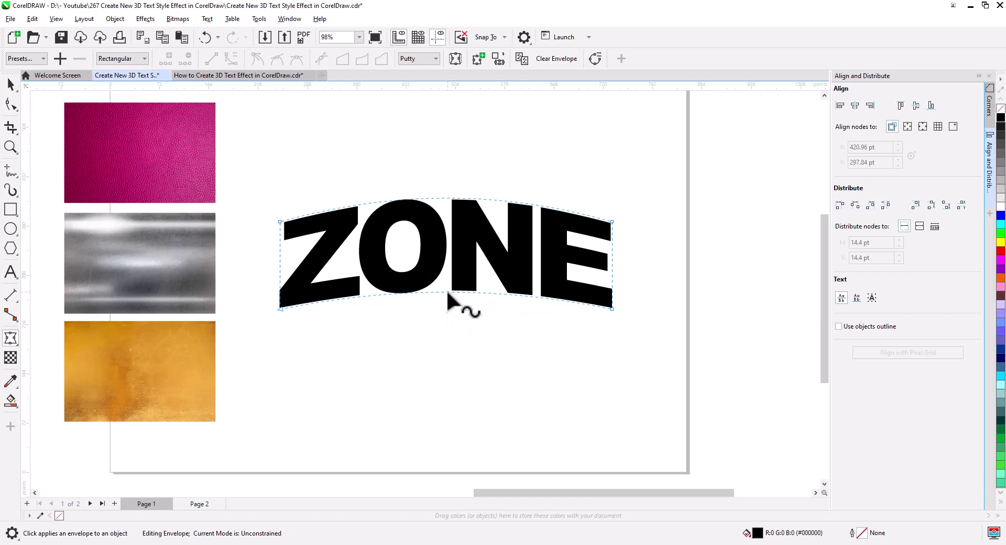
- Finish bending the bottom edge of the ZONE text's envelope into an arch and deselect the text
{"action": "left_click_drag", "start_coordinate": [447, 292], "coordinate": [447, 291]}
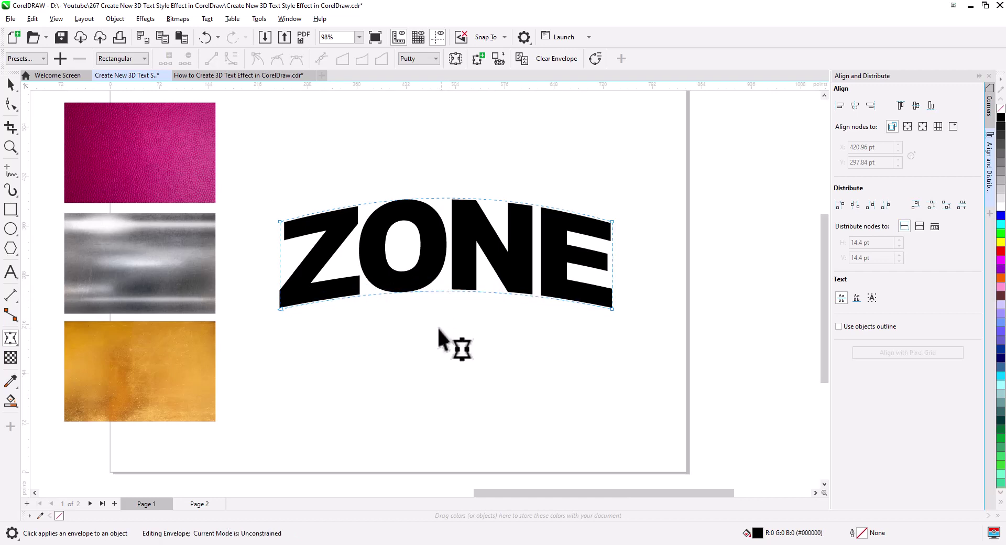
{"action": "left_click", "coordinate": [11, 83]}
{"action": "left_click", "coordinate": [452, 347]}
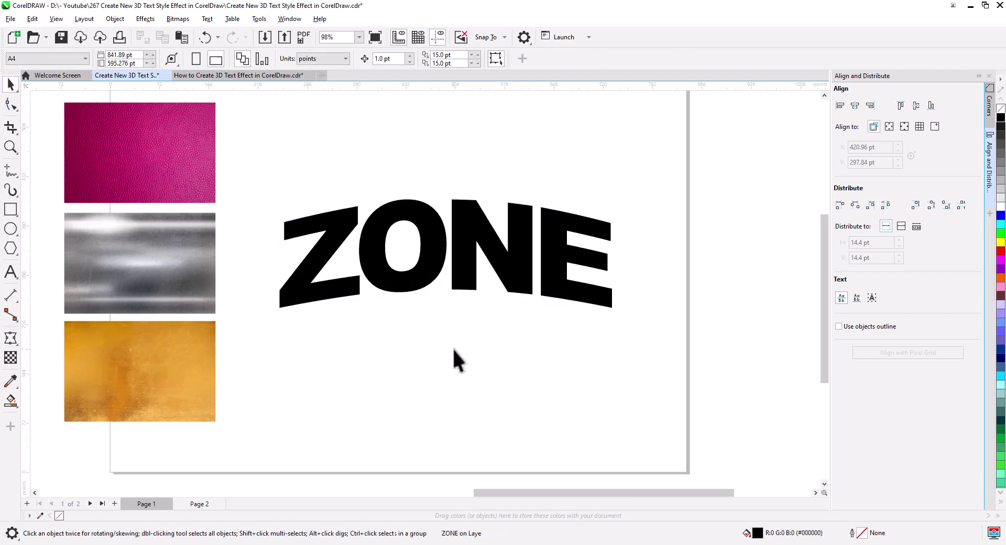
- Extrude the arched ZONE text straight downward toward a vanishing point about 177 pt below its centre
{"action": "left_click", "coordinate": [465, 279]}
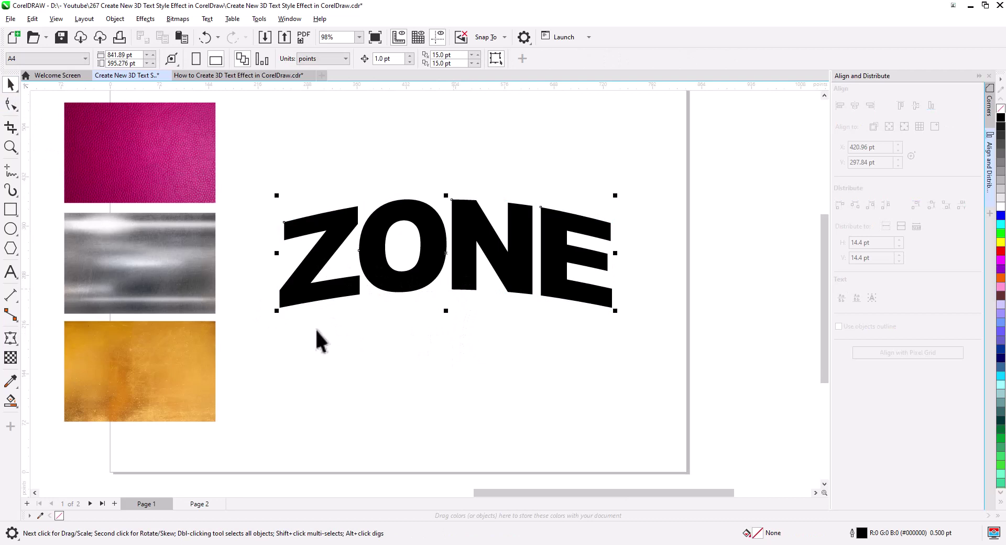
{"action": "left_click", "coordinate": [11, 339]}
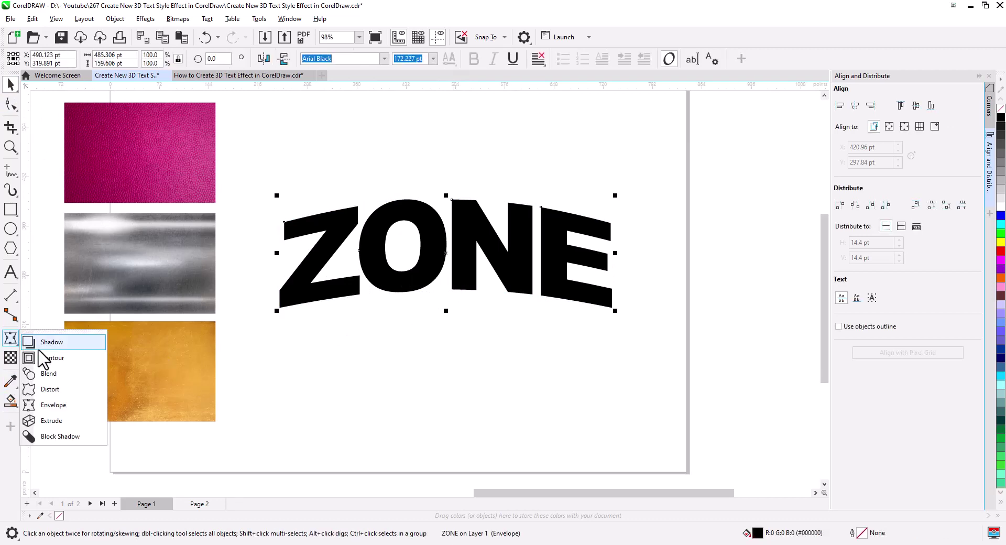
{"action": "left_click", "coordinate": [80, 422]}
{"action": "left_click_drag", "start_coordinate": [446, 254], "coordinate": [448, 374]}
{"action": "scroll", "coordinate": [436, 309], "scroll_direction": "up", "scroll_amount": 1}
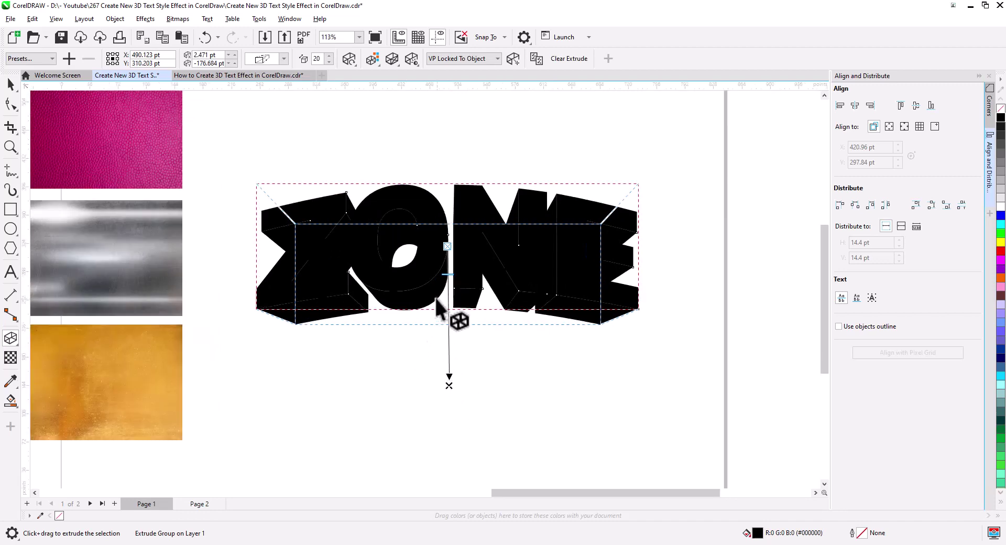
{"action": "scroll", "coordinate": [367, 226], "scroll_direction": "up", "scroll_amount": 2}
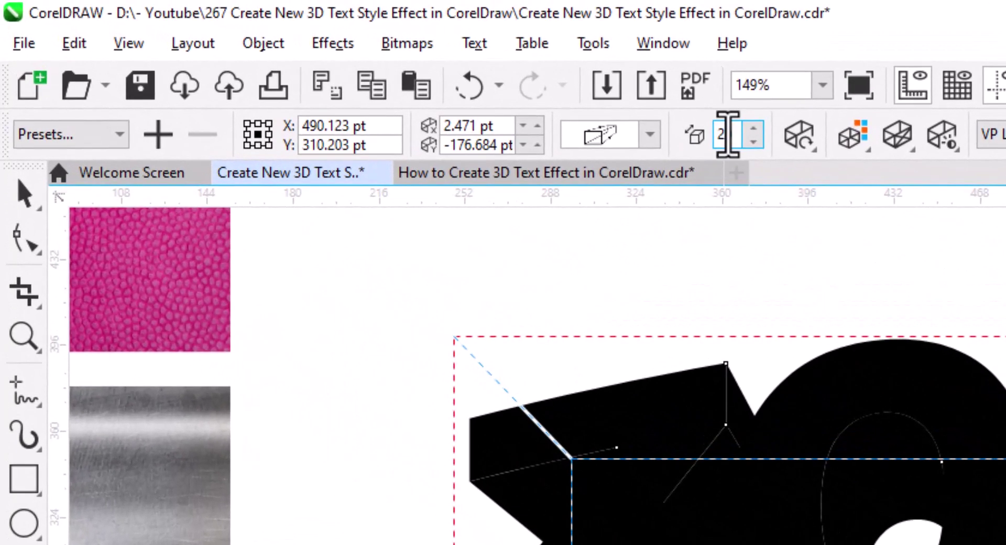
- Set the depth of the ZONE text's extrusion to 10
{"action": "double_click", "coordinate": [727, 134]}
{"action": "type", "text": "10"}
{"action": "key", "text": "Return"}
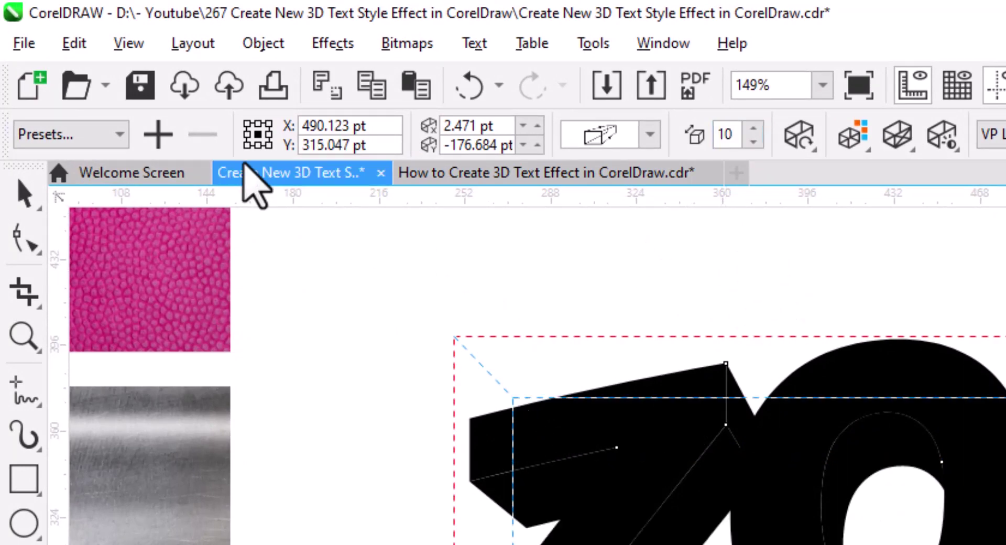
- Save the current extrusion settings as a preset file named 123
{"action": "left_click", "coordinate": [157, 134]}
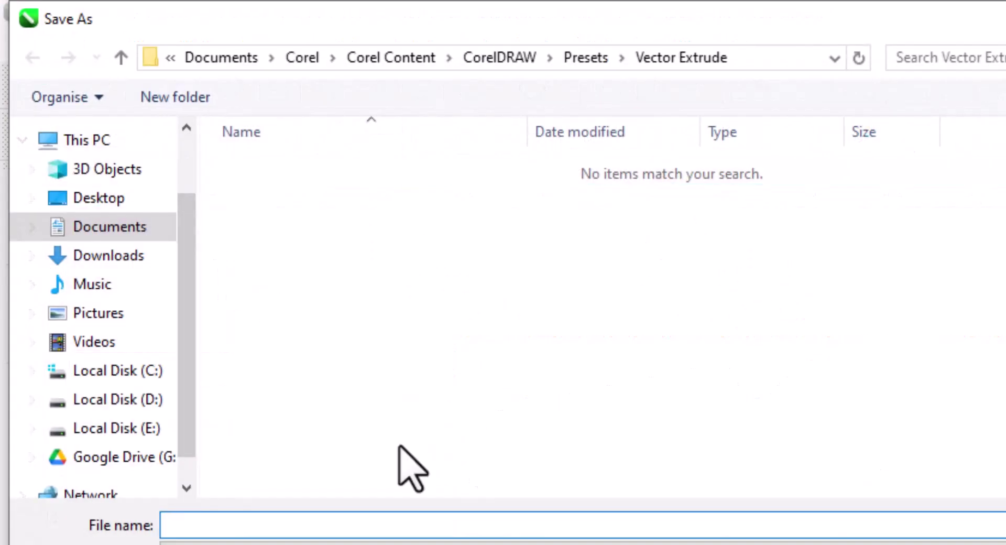
{"action": "type", "text": "123"}
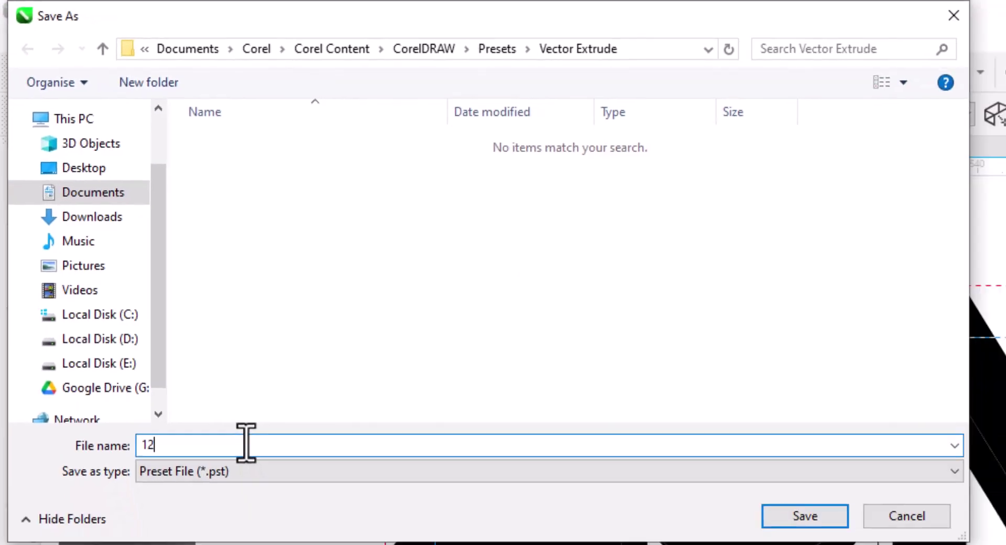
{"action": "left_click", "coordinate": [417, 265]}
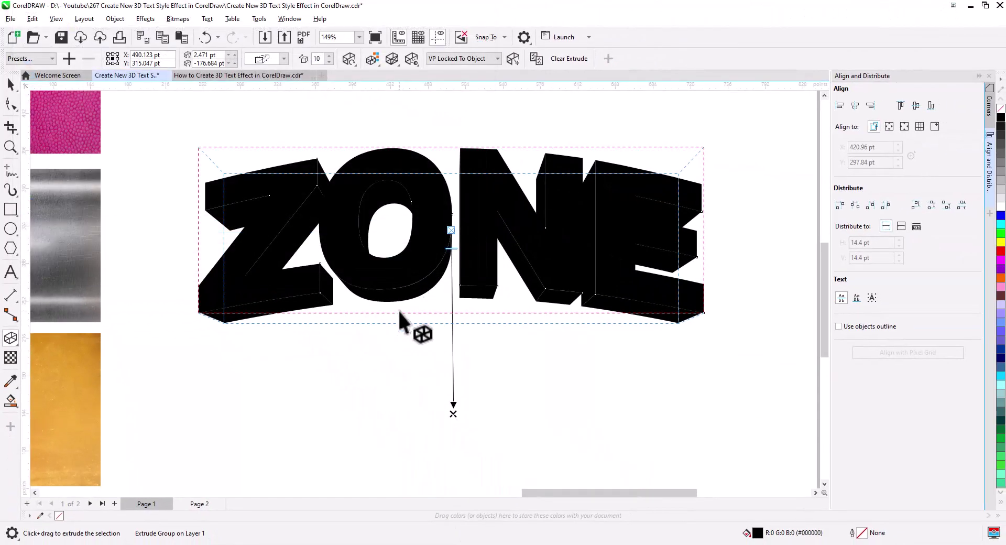
- Break the ZONE extrude group apart so the front text and its extrusion are separate, and clear the selection
{"action": "left_click", "coordinate": [11, 85]}
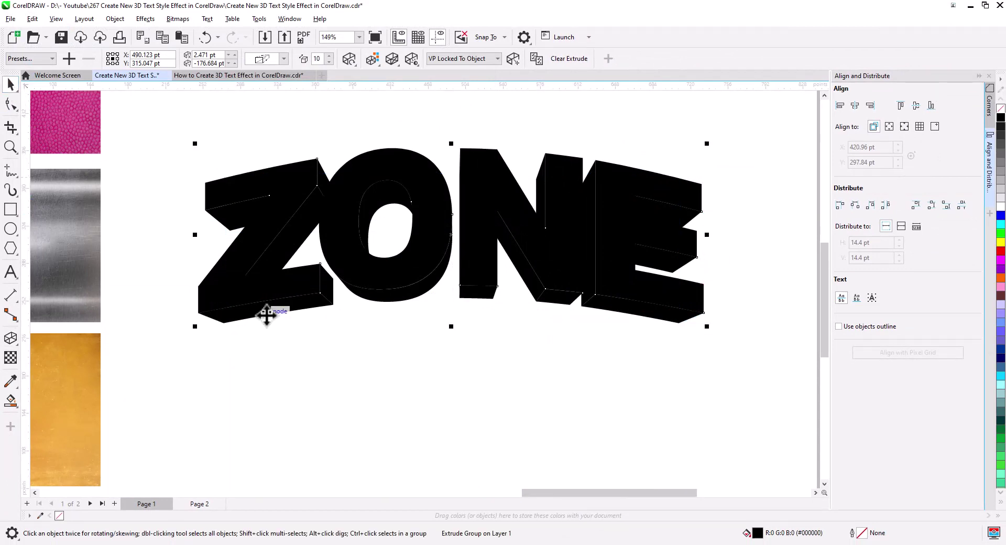
{"action": "left_click", "coordinate": [423, 403]}
{"action": "right_click", "coordinate": [422, 301]}
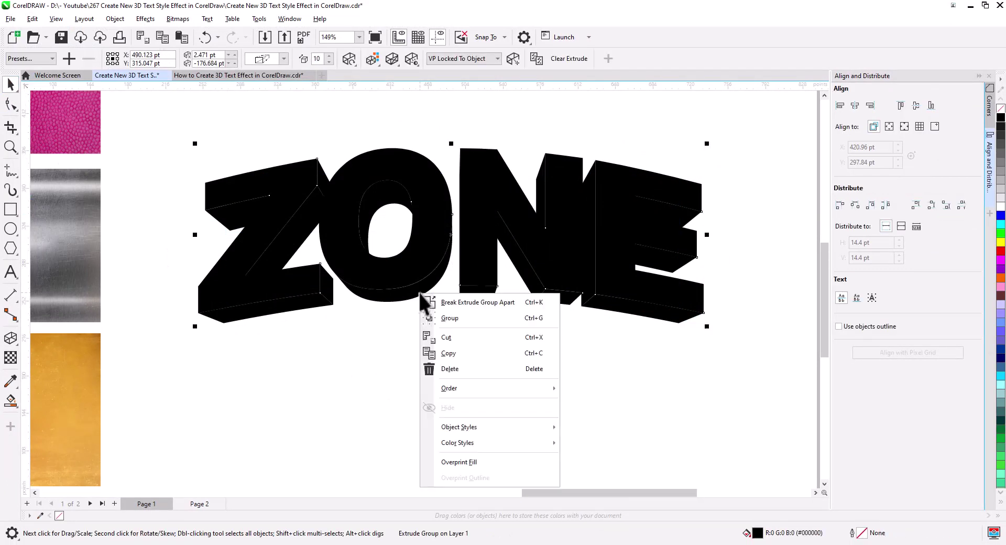
{"action": "key", "text": "Escape"}
{"action": "left_click", "coordinate": [498, 367]}
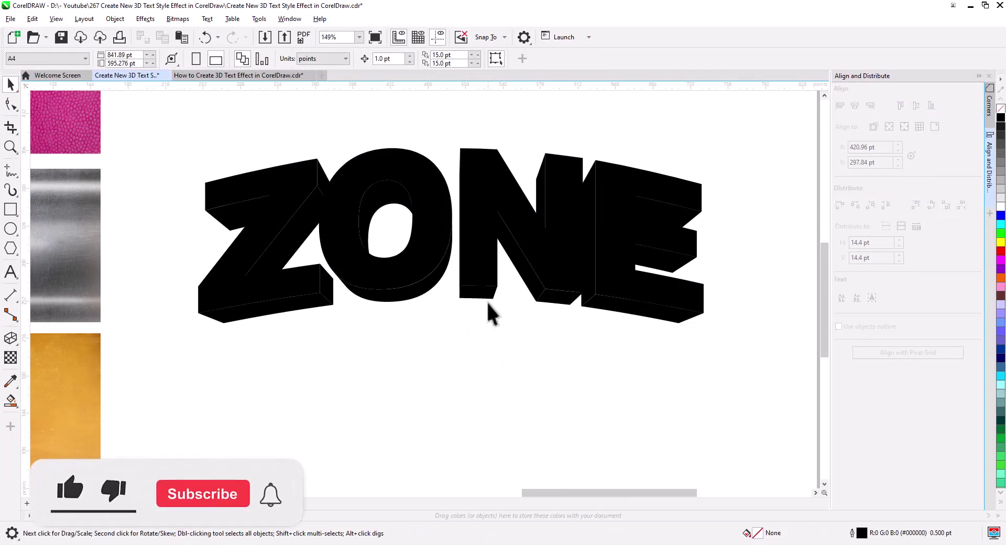
- Fill the separated extrusion group behind the ZONE text with red
{"action": "left_click", "coordinate": [486, 298]}
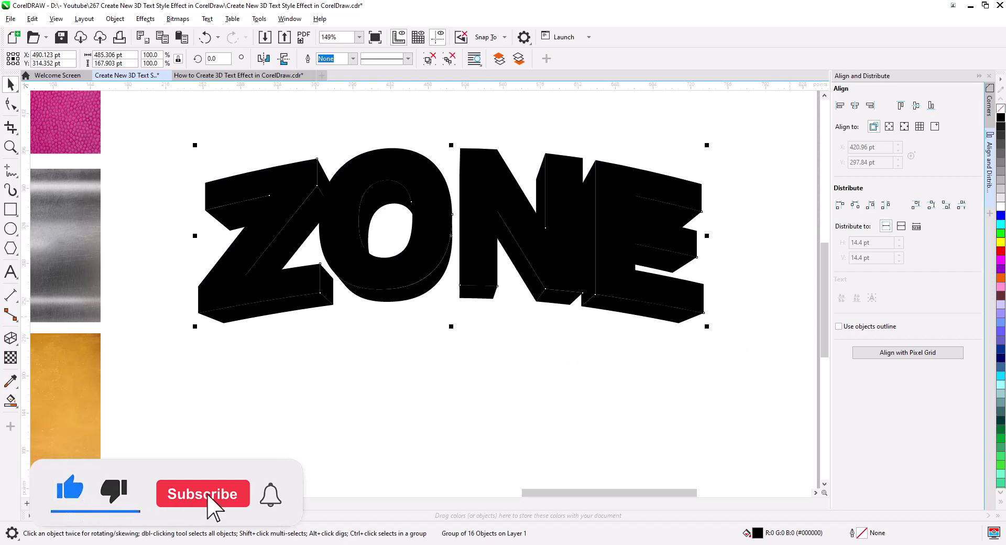
{"action": "left_click", "coordinate": [1001, 252]}
{"action": "left_click", "coordinate": [524, 410]}
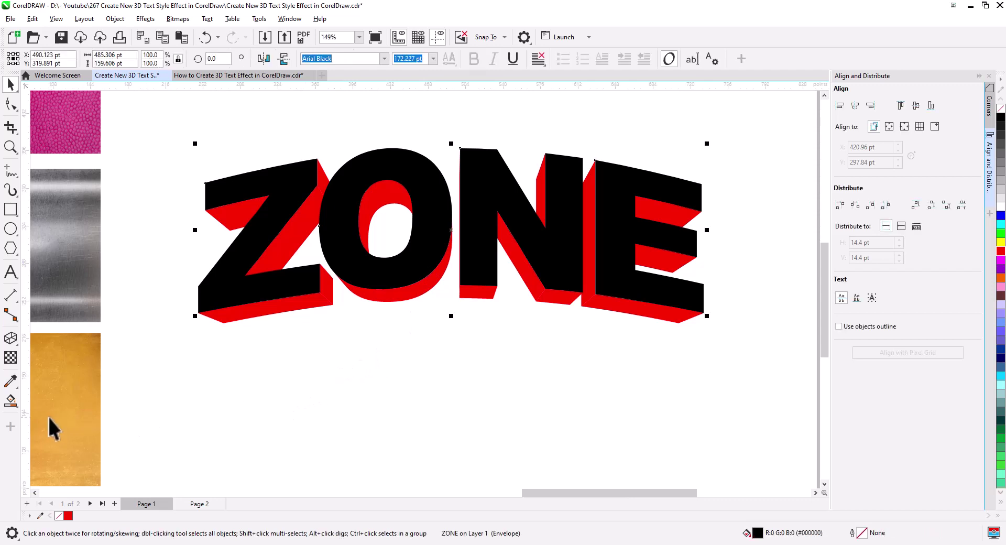
- Apply the extrude preset 123 to the front ZONE text and set the extrusion depth to 15
{"action": "left_click", "coordinate": [10, 339]}
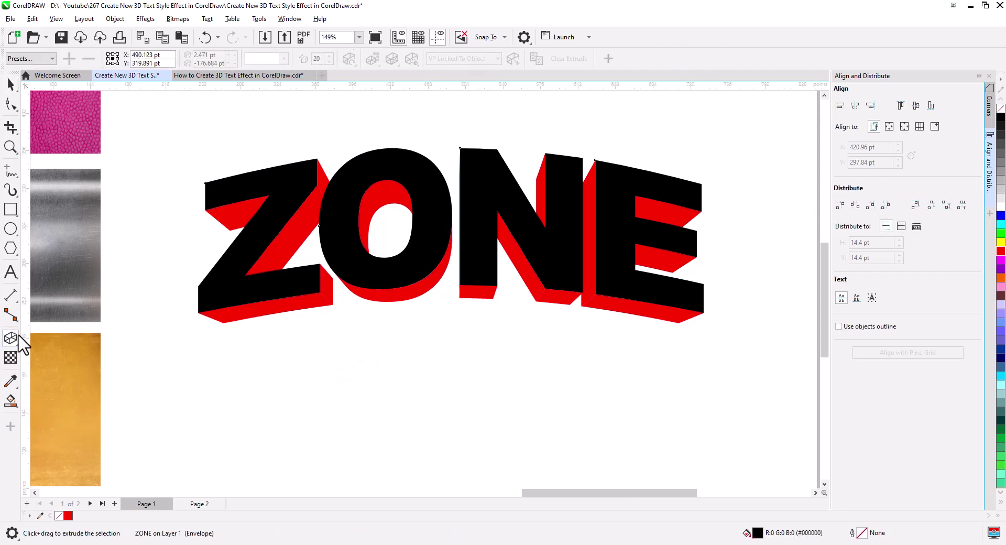
{"action": "left_click", "coordinate": [52, 59]}
{"action": "left_click", "coordinate": [39, 130]}
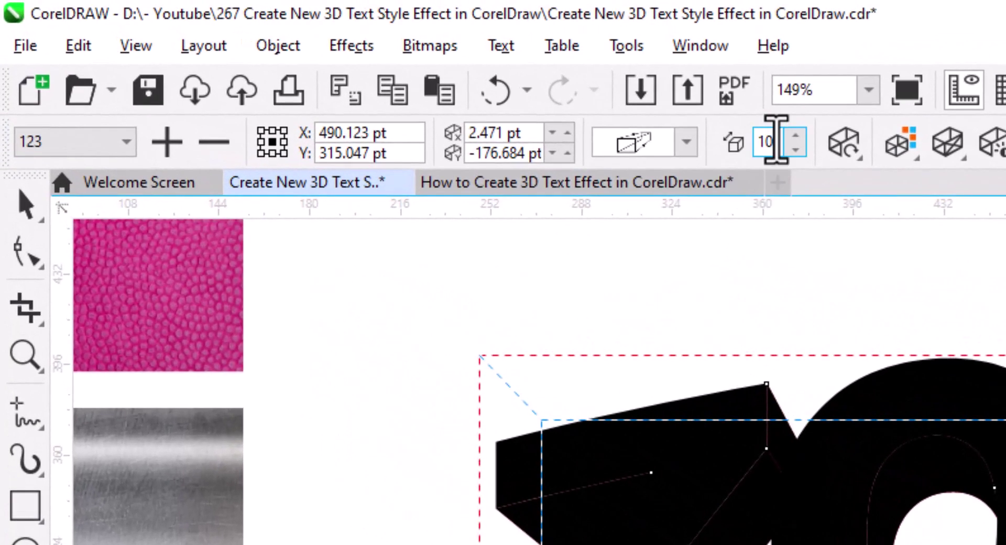
{"action": "double_click", "coordinate": [319, 58]}
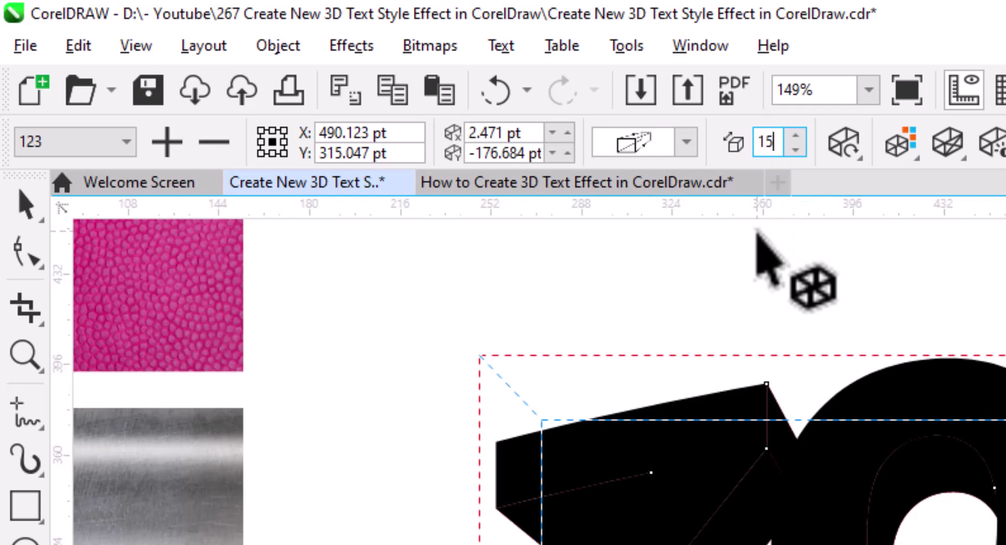
{"action": "key", "text": "Return"}
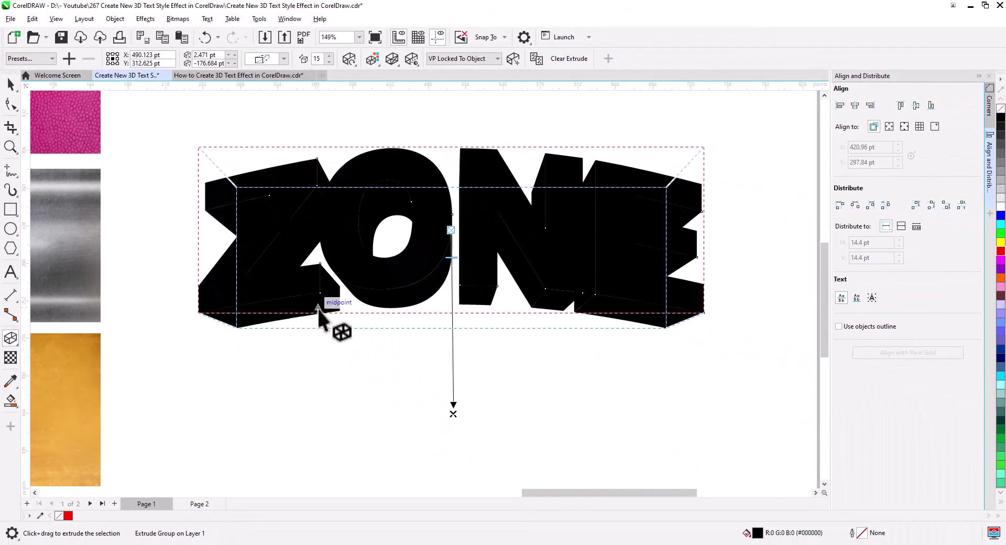
- Break the depth-15 extrude group apart from the front ZONE text
{"action": "right_click", "coordinate": [321, 309]}
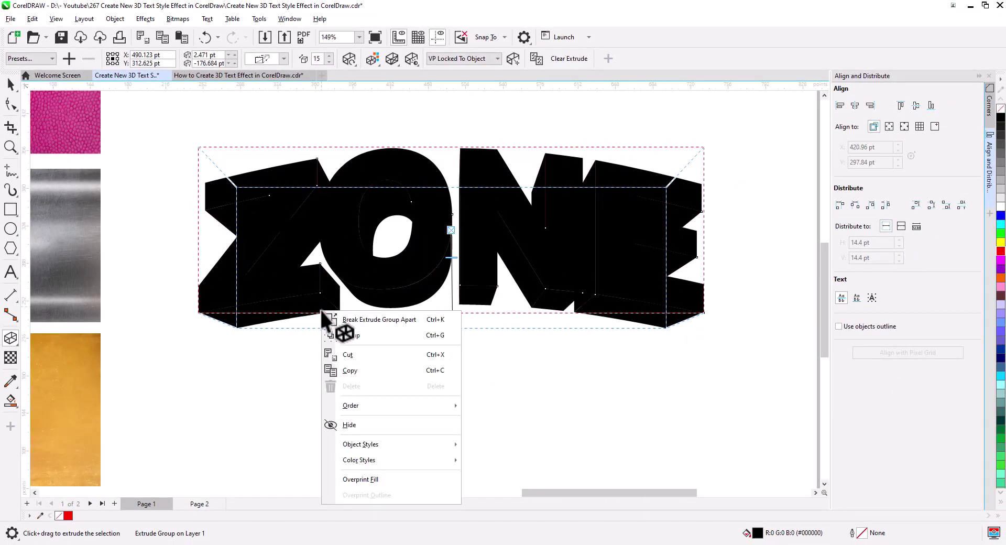
{"action": "left_click", "coordinate": [350, 321]}
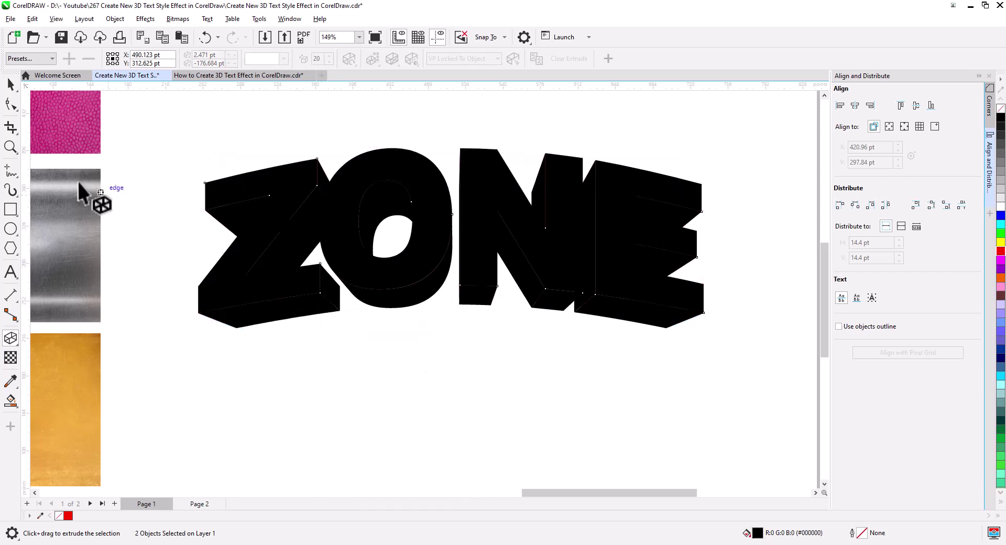
{"action": "left_click", "coordinate": [11, 84]}
- Fill the second extrusion group with yellow and send it to the back of the page
{"action": "left_click", "coordinate": [336, 307]}
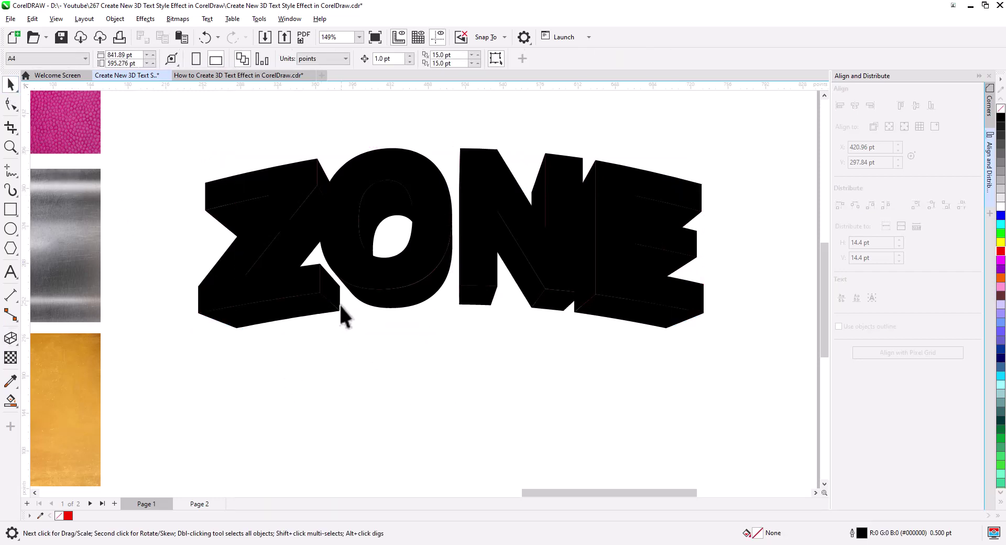
{"action": "left_click", "coordinate": [999, 244]}
{"action": "right_click", "coordinate": [405, 304]}
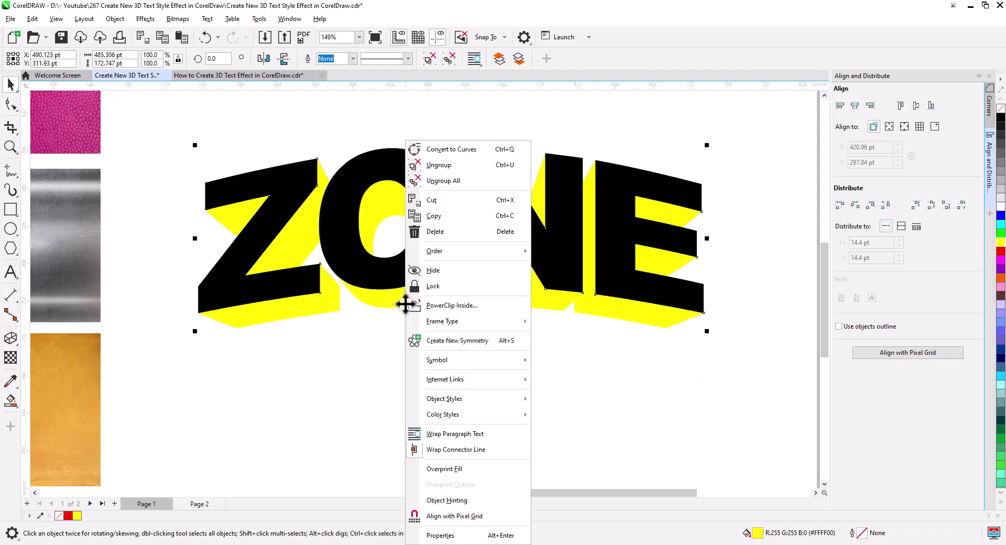
{"action": "mouse_move", "coordinate": [462, 252]}
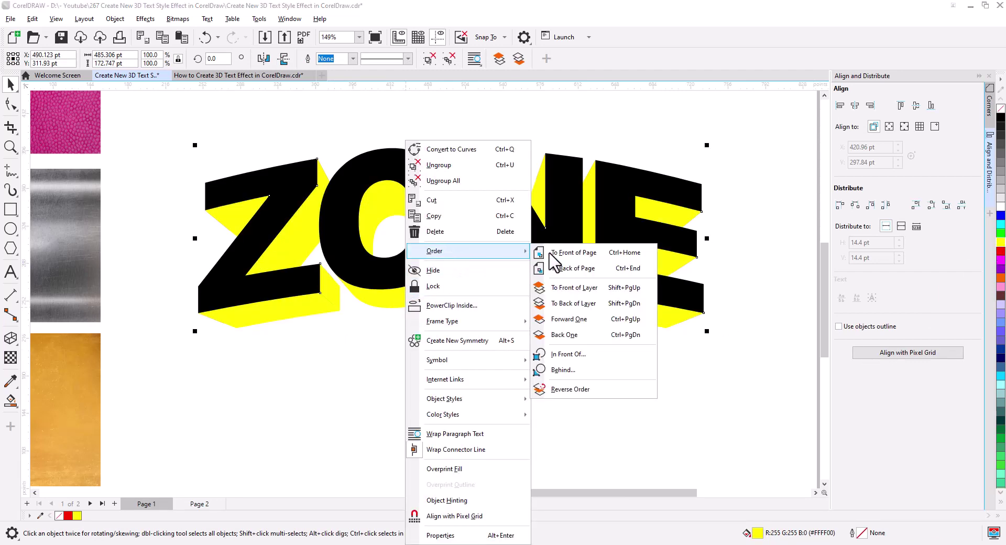
{"action": "left_click", "coordinate": [574, 268]}
{"action": "left_click", "coordinate": [507, 373]}
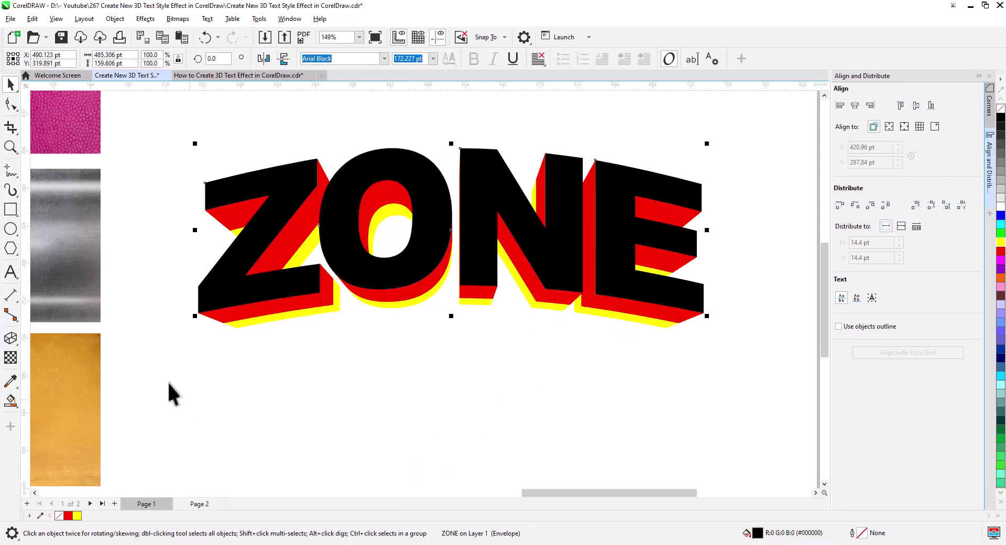
- Apply the extrude preset 123 to the front ZONE text again and set the extrusion depth to 25
{"action": "left_click", "coordinate": [11, 338]}
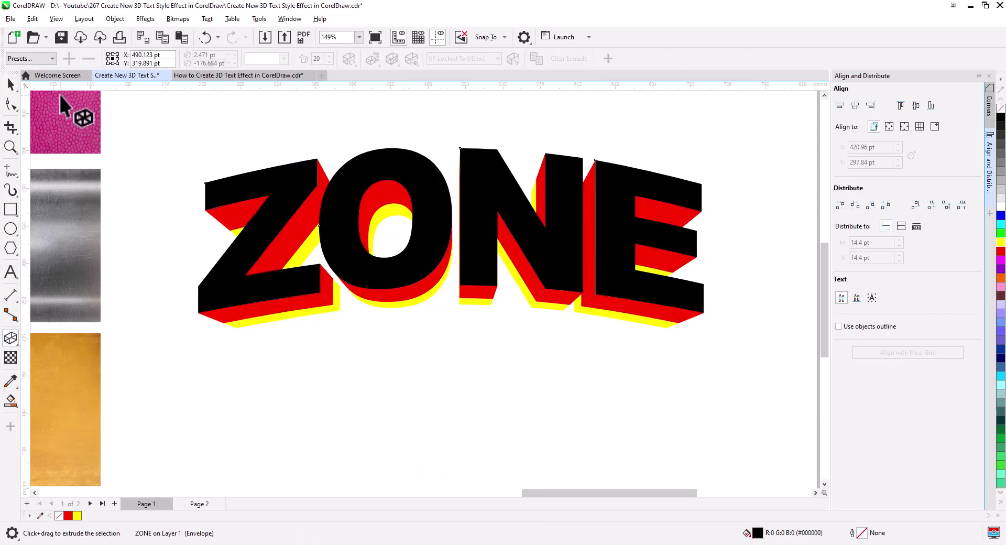
{"action": "left_click", "coordinate": [21, 59]}
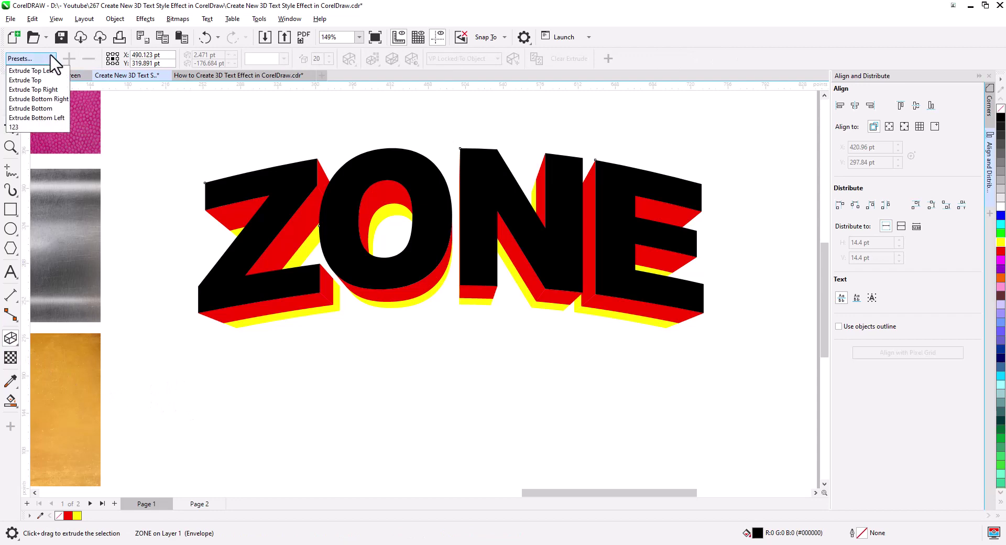
{"action": "left_click", "coordinate": [36, 128]}
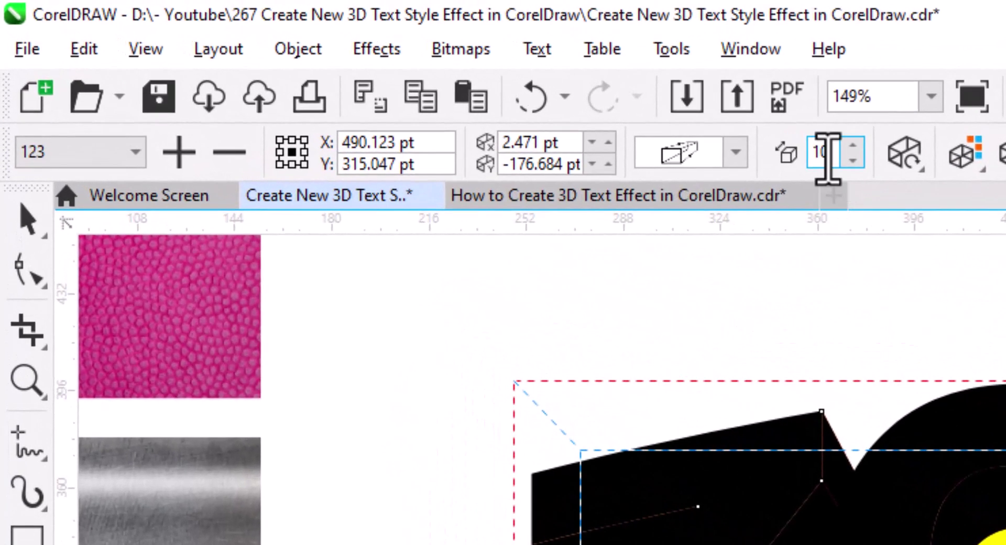
{"action": "left_click", "coordinate": [732, 136]}
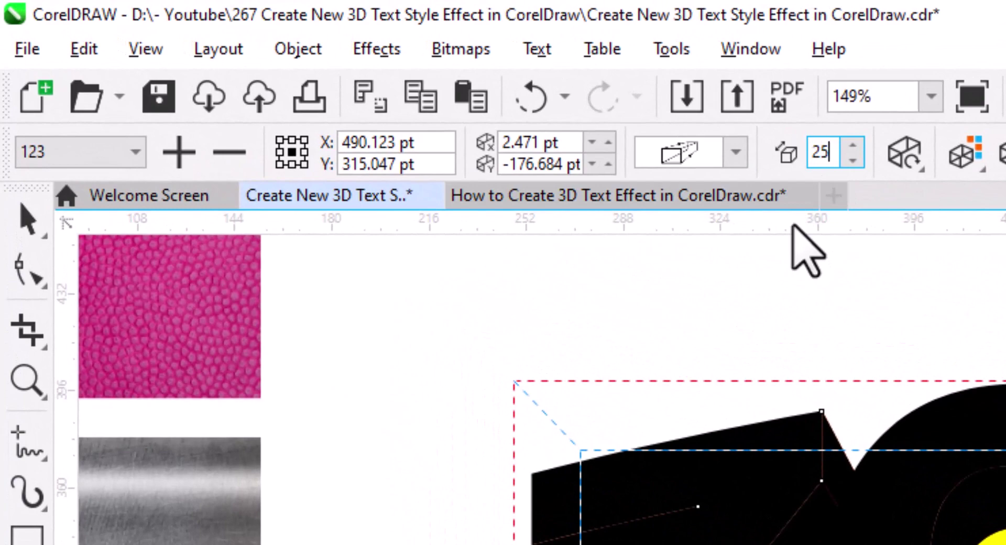
{"action": "key", "text": "Return"}
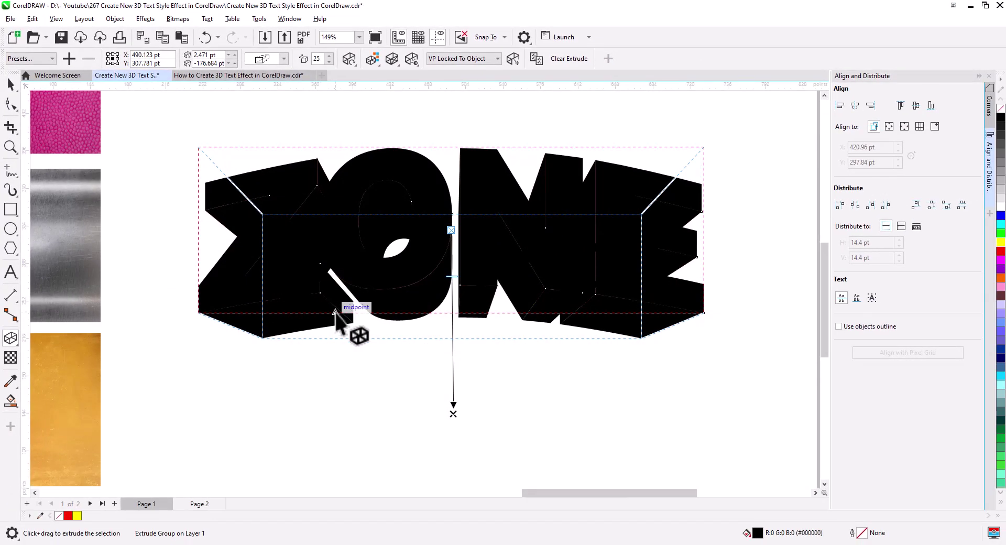
- Break the depth-25 extrude group apart from the front ZONE text
{"action": "right_click", "coordinate": [339, 312]}
{"action": "left_click", "coordinate": [375, 322]}
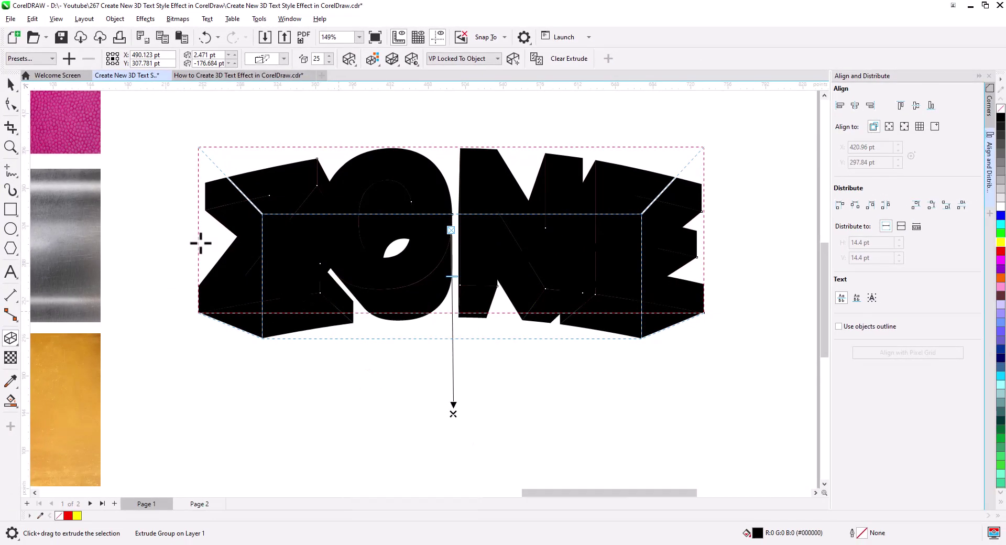
{"action": "left_click", "coordinate": [342, 328]}
- Send the third, black extrusion group to the back of the page behind the red and yellow layers
{"action": "right_click", "coordinate": [338, 317]}
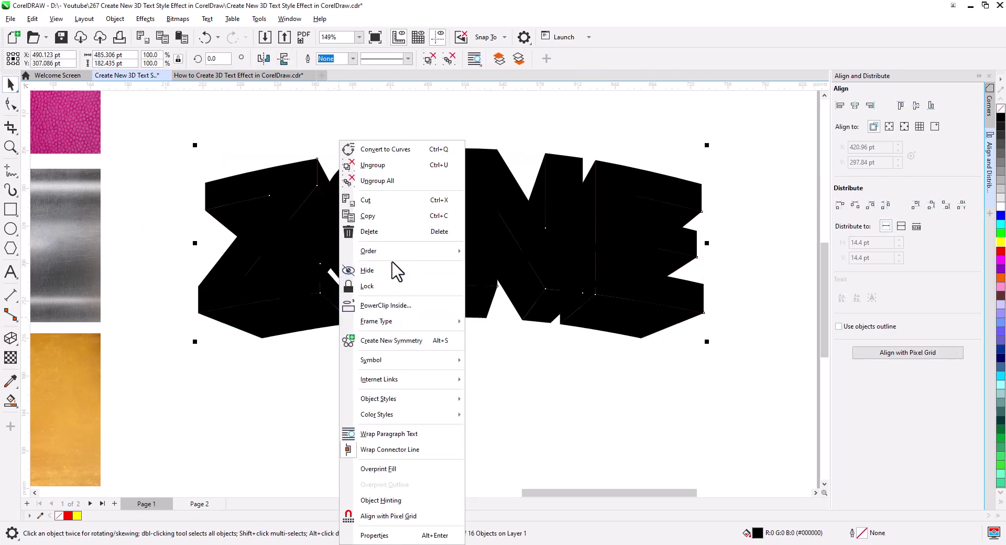
{"action": "mouse_move", "coordinate": [396, 253]}
{"action": "left_click", "coordinate": [516, 269]}
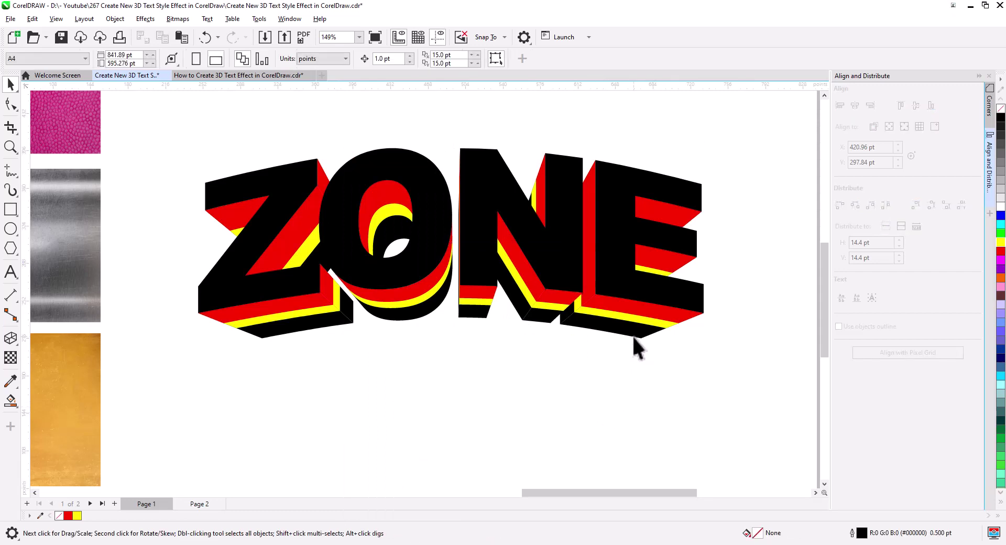
- Apply the extrude preset 123 to the front ZONE text again and set the extrusion depth to 5
{"action": "left_click", "coordinate": [575, 280]}
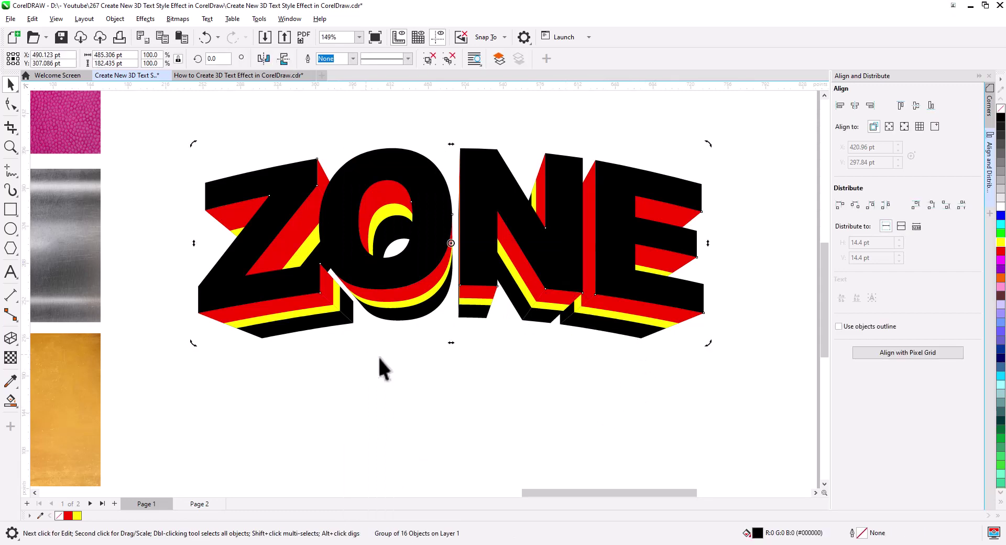
{"action": "left_click", "coordinate": [299, 391]}
{"action": "left_click", "coordinate": [209, 316]}
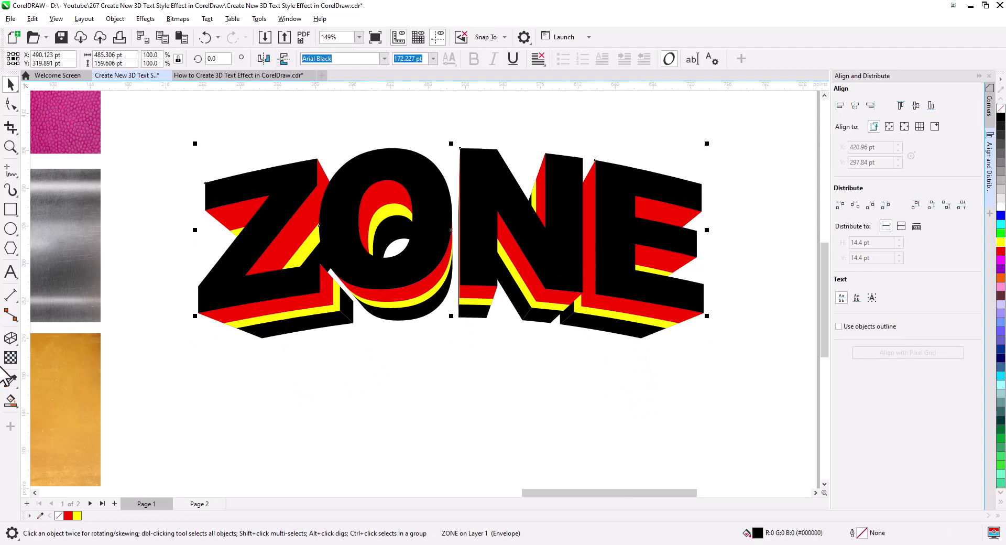
{"action": "left_click", "coordinate": [11, 340]}
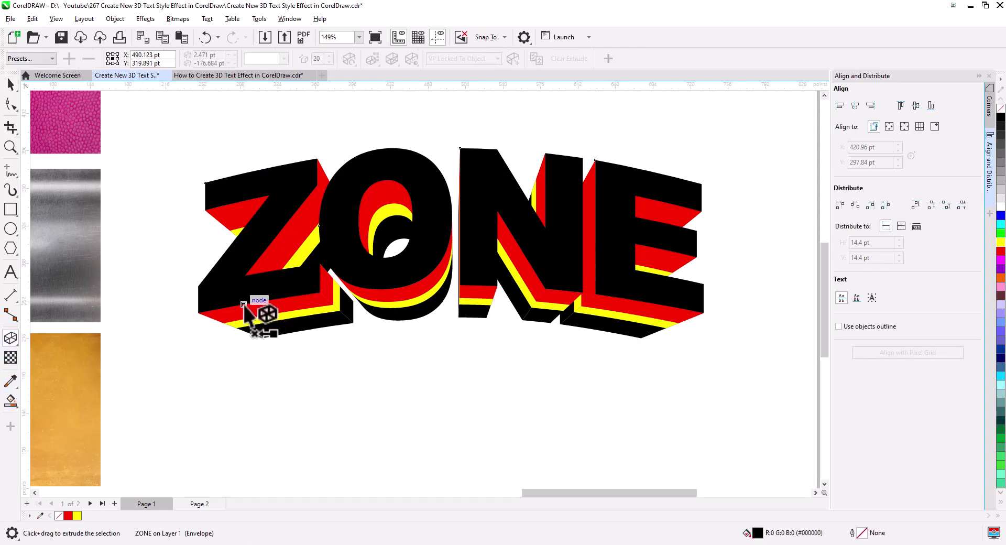
{"action": "left_click", "coordinate": [45, 58]}
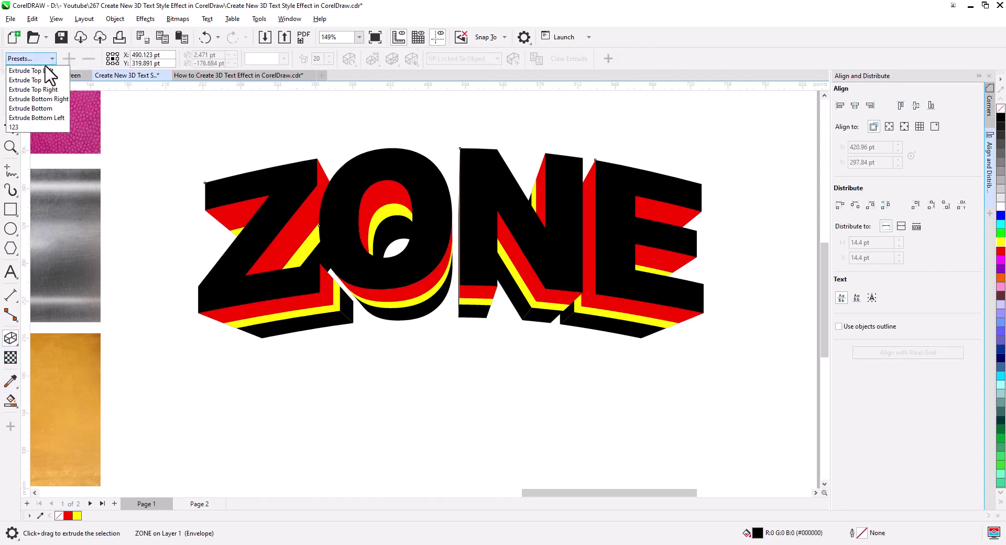
{"action": "left_click", "coordinate": [35, 127]}
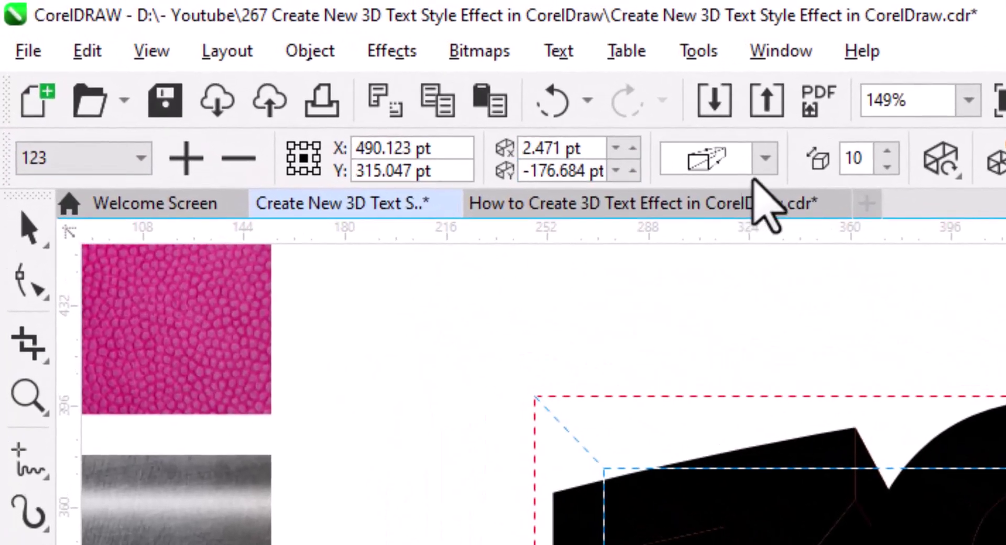
{"action": "double_click", "coordinate": [854, 157]}
{"action": "key", "text": "Return"}
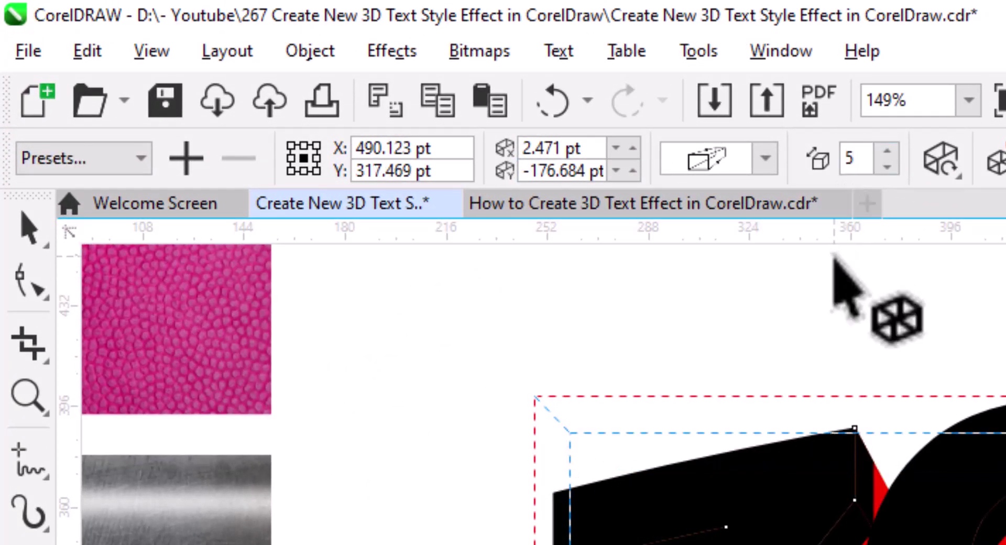
{"action": "key", "text": "space"}
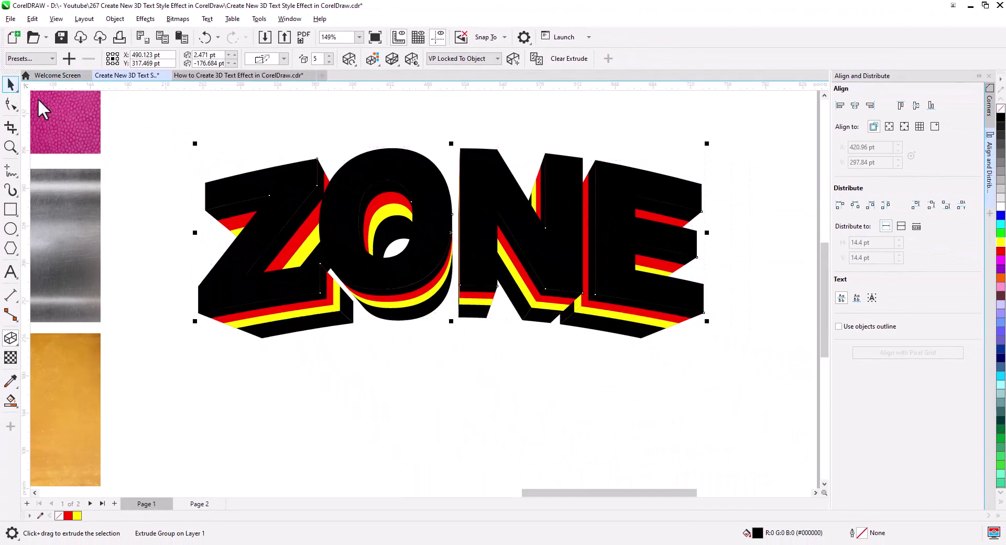
- Break the depth-5 extrude group apart from the front ZONE text and fill the extrusion with green
{"action": "right_click", "coordinate": [424, 286]}
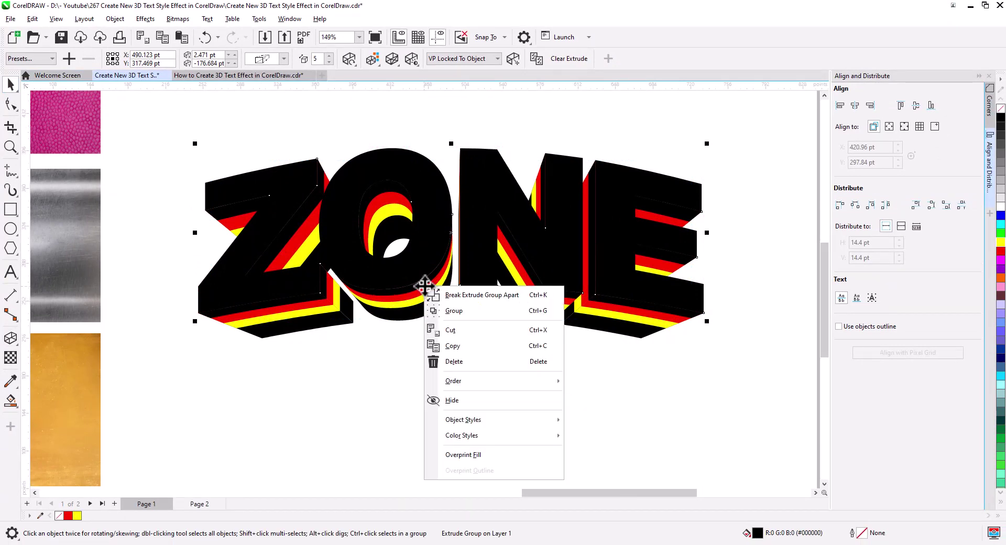
{"action": "left_click", "coordinate": [475, 295]}
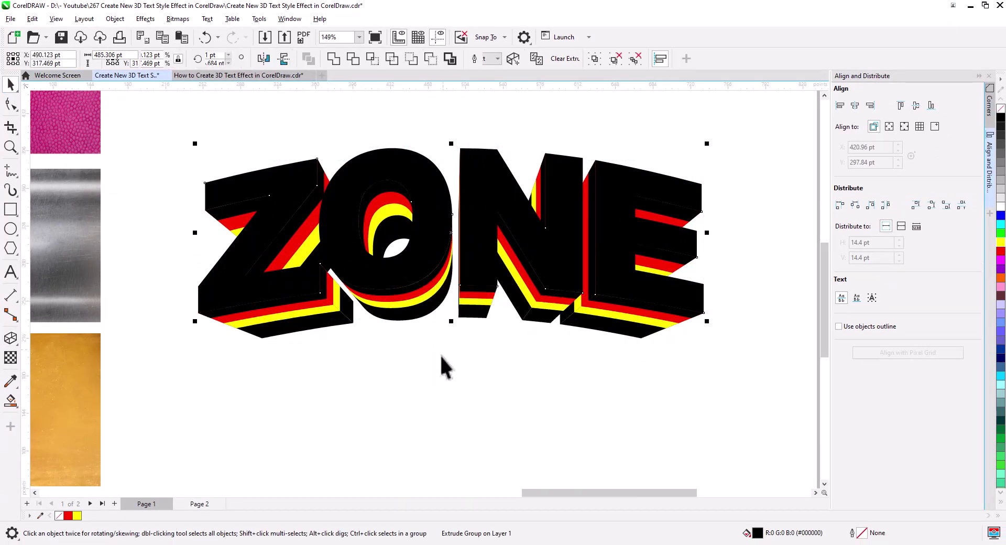
{"action": "left_click", "coordinate": [999, 234]}
{"action": "left_click", "coordinate": [479, 381]}
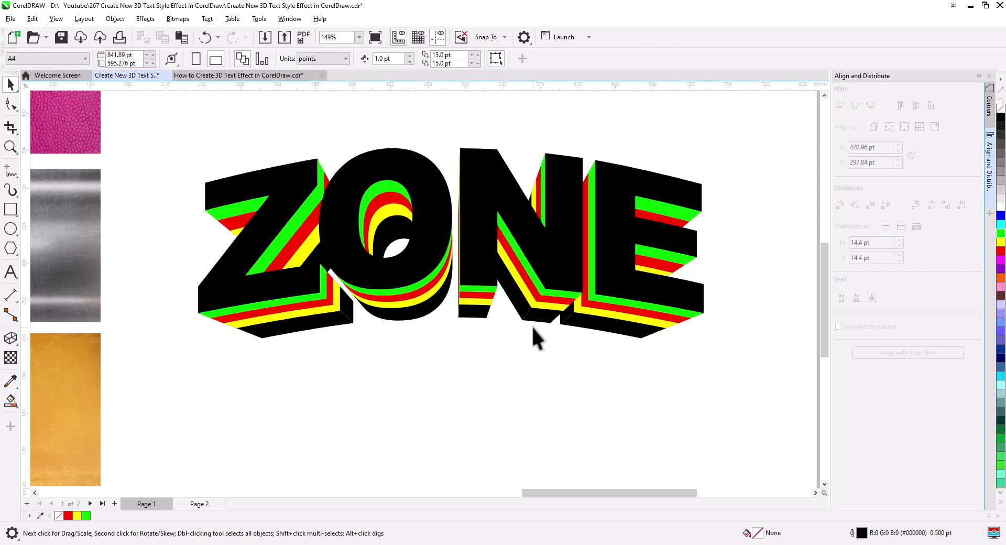
- Give all the ZONE layers, including the front text, a black outline and a white fill
{"action": "scroll", "coordinate": [489, 345], "scroll_direction": "up", "scroll_amount": 1}
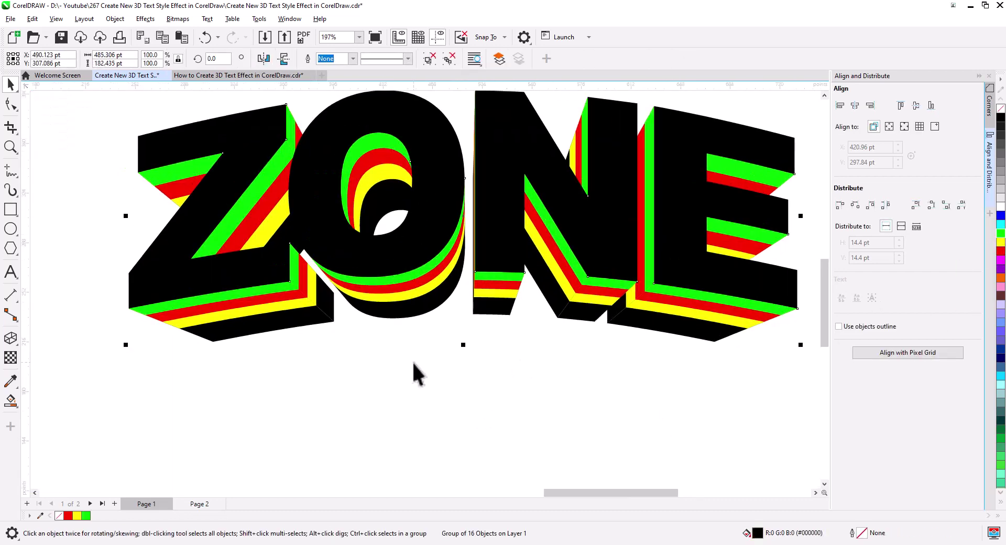
{"action": "scroll", "coordinate": [420, 366], "scroll_direction": "down", "scroll_amount": 1}
{"action": "left_click_drag", "start_coordinate": [755, 402], "coordinate": [178, 130]}
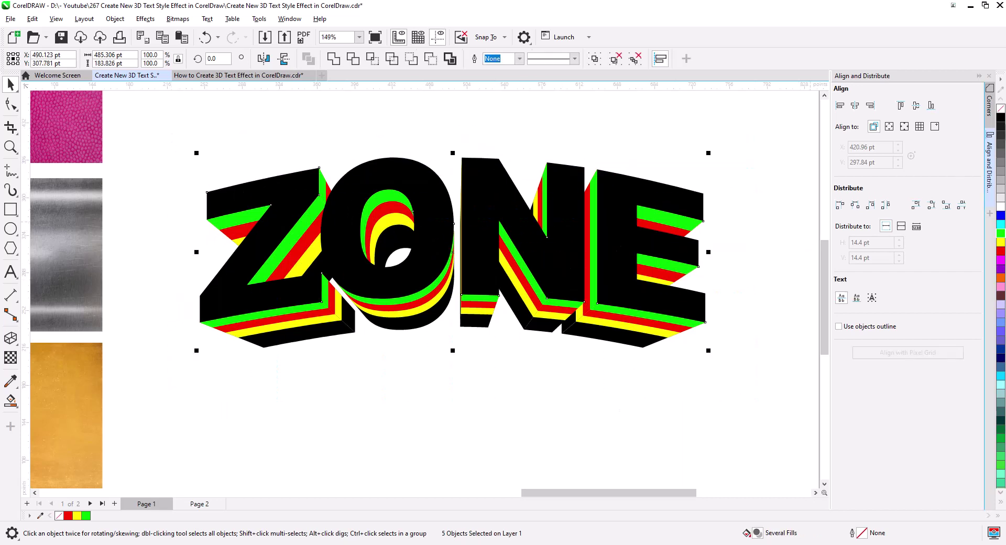
{"action": "right_click", "coordinate": [1002, 117]}
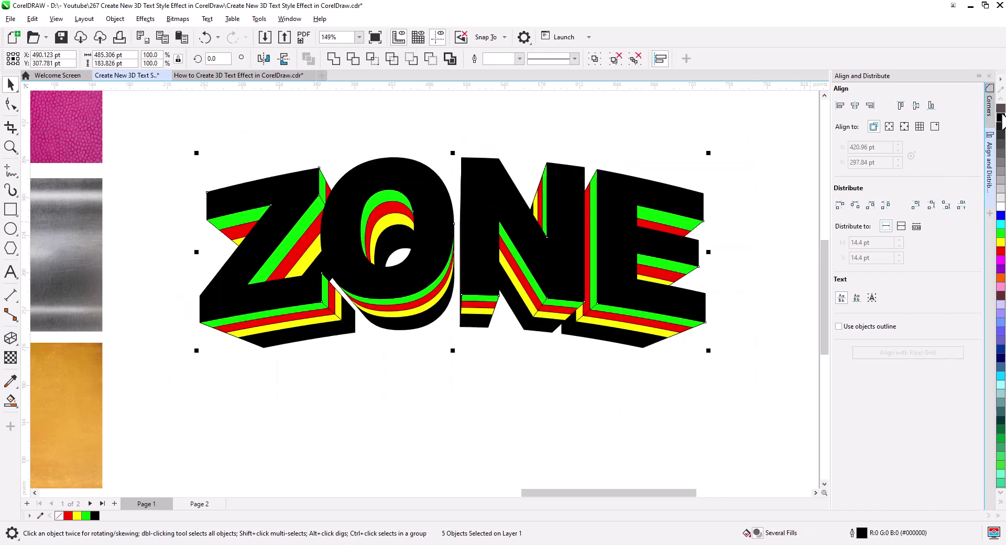
{"action": "left_click", "coordinate": [999, 208]}
{"action": "left_click", "coordinate": [480, 343]}
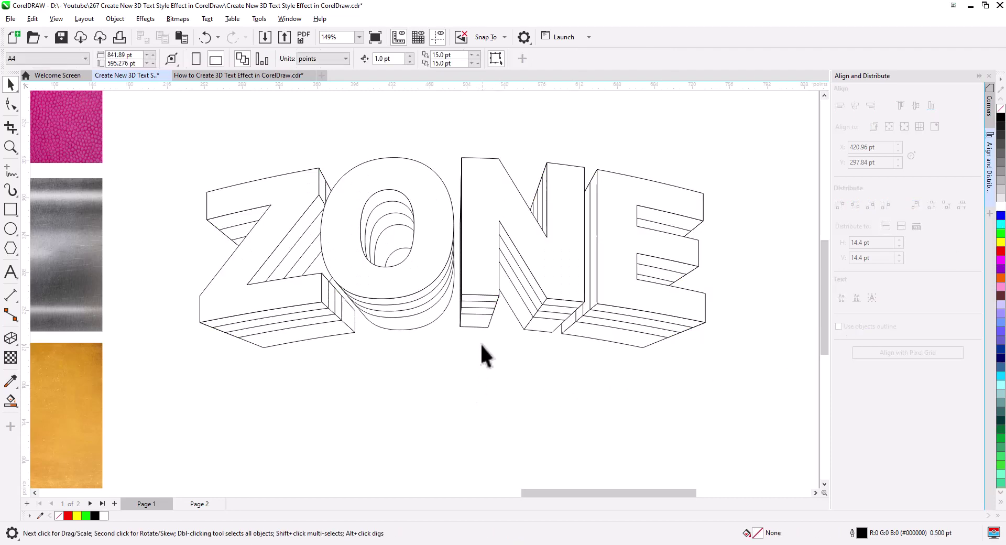
- Use Smart Fill in blue on the deepest extrusion layer's faces beneath the letters Z, O and N
{"action": "scroll", "coordinate": [477, 338], "scroll_direction": "up", "scroll_amount": 3}
{"action": "left_click_drag", "start_coordinate": [494, 350], "coordinate": [507, 313]}
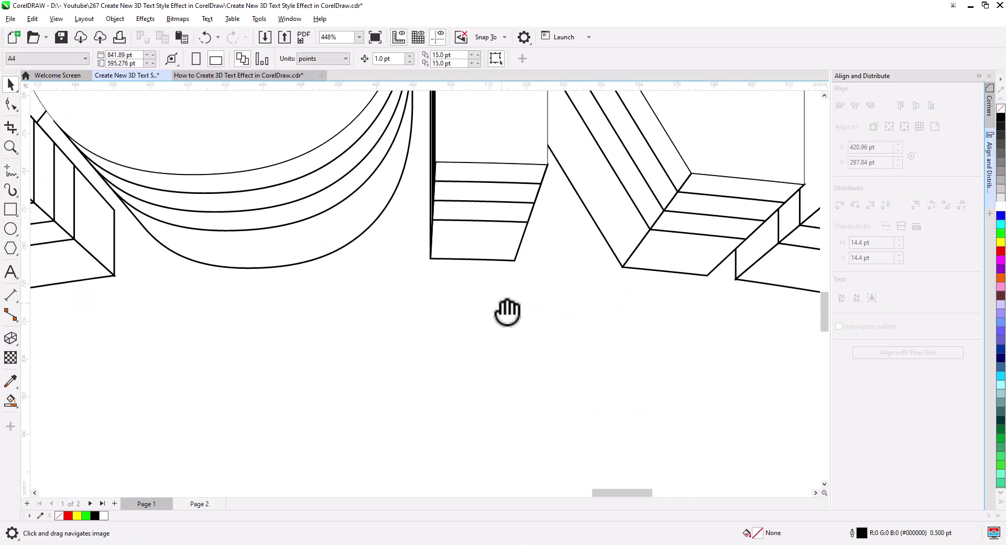
{"action": "left_click_drag", "start_coordinate": [422, 331], "coordinate": [563, 305]}
{"action": "scroll", "coordinate": [392, 320], "scroll_direction": "down", "scroll_amount": 1}
{"action": "scroll", "coordinate": [396, 335], "scroll_direction": "down", "scroll_amount": 2}
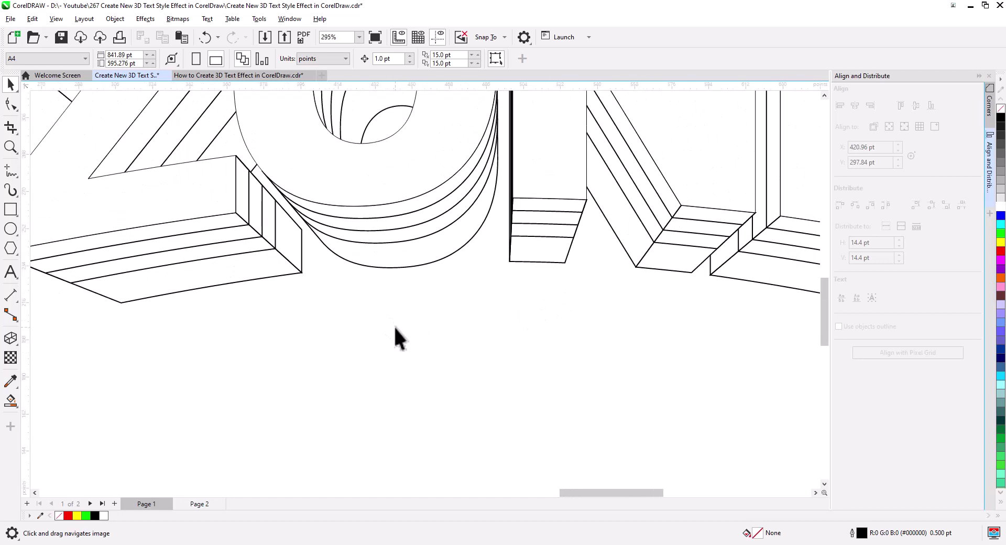
{"action": "left_click_drag", "start_coordinate": [395, 336], "coordinate": [411, 339]}
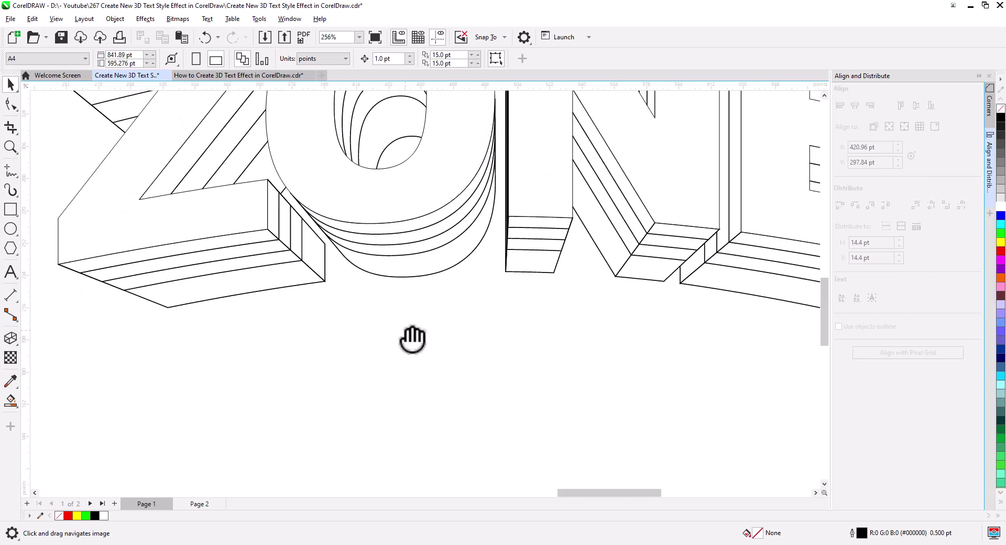
{"action": "left_click", "coordinate": [11, 400]}
{"action": "left_click", "coordinate": [243, 295]}
{"action": "left_click", "coordinate": [320, 259]}
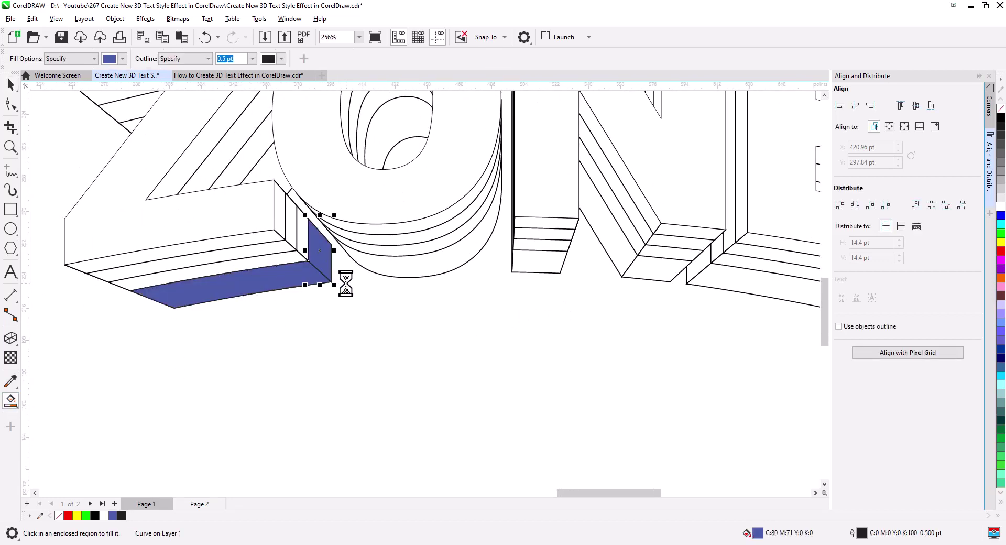
{"action": "left_click", "coordinate": [402, 266]}
{"action": "left_click", "coordinate": [531, 265]}
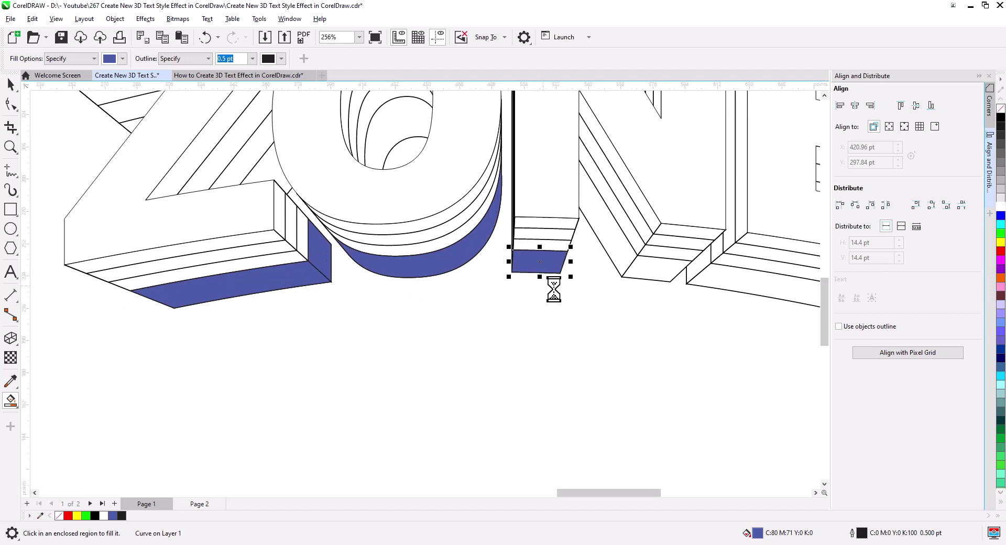
{"action": "left_click", "coordinate": [641, 270]}
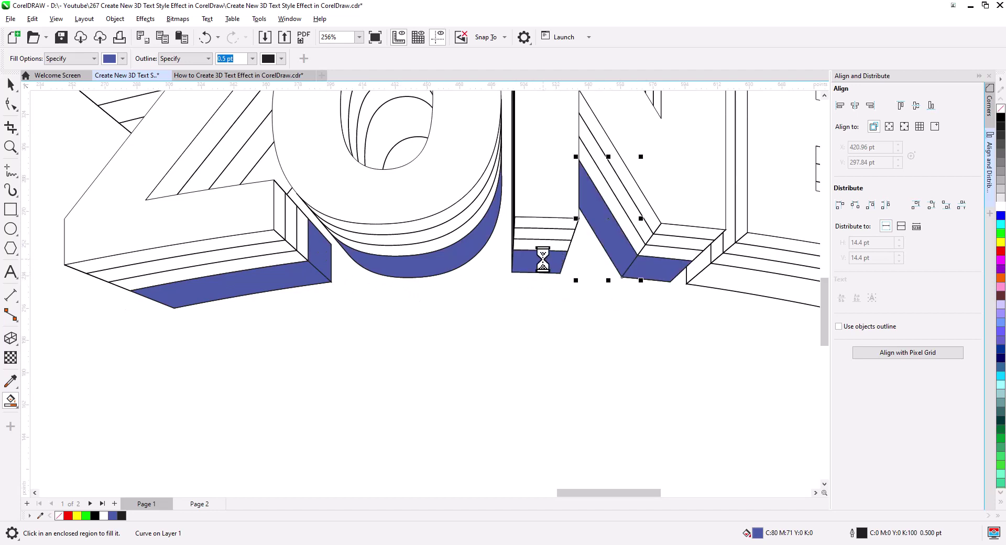
- Smart-fill the deepest layer's thin side sliver along the N's left stem in blue
{"action": "scroll", "coordinate": [488, 264], "scroll_direction": "up", "scroll_amount": 4}
{"action": "scroll", "coordinate": [482, 257], "scroll_direction": "up", "scroll_amount": 2}
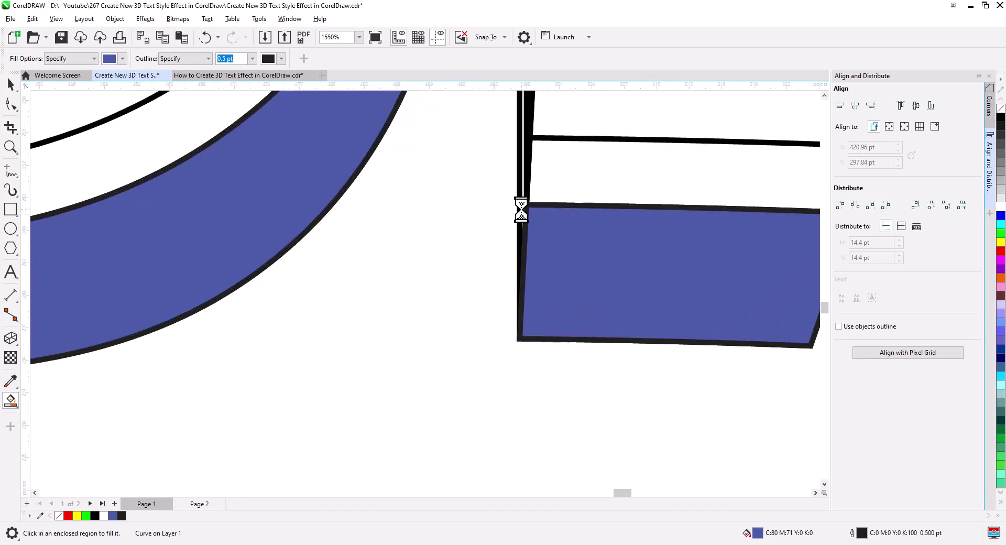
{"action": "left_click", "coordinate": [520, 209]}
- Smart-fill the deepest layer's bottom face and small side face beneath the E in blue
{"action": "scroll", "coordinate": [564, 288], "scroll_direction": "down", "scroll_amount": 4}
{"action": "left_click_drag", "start_coordinate": [624, 307], "coordinate": [508, 370]}
{"action": "scroll", "coordinate": [508, 370], "scroll_direction": "down", "scroll_amount": 2}
{"action": "left_click_drag", "start_coordinate": [592, 400], "coordinate": [436, 345]}
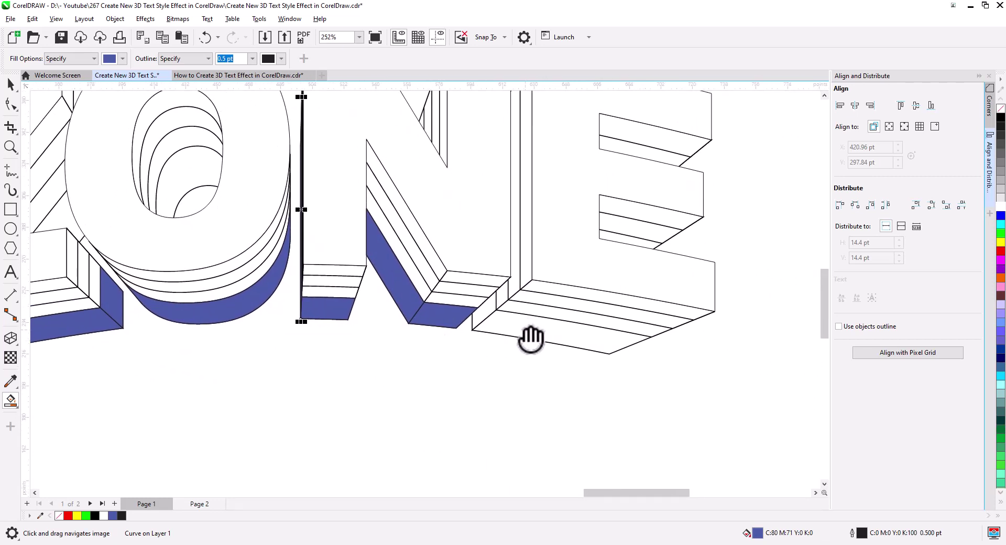
{"action": "left_click", "coordinate": [488, 320]}
{"action": "left_click", "coordinate": [484, 313]}
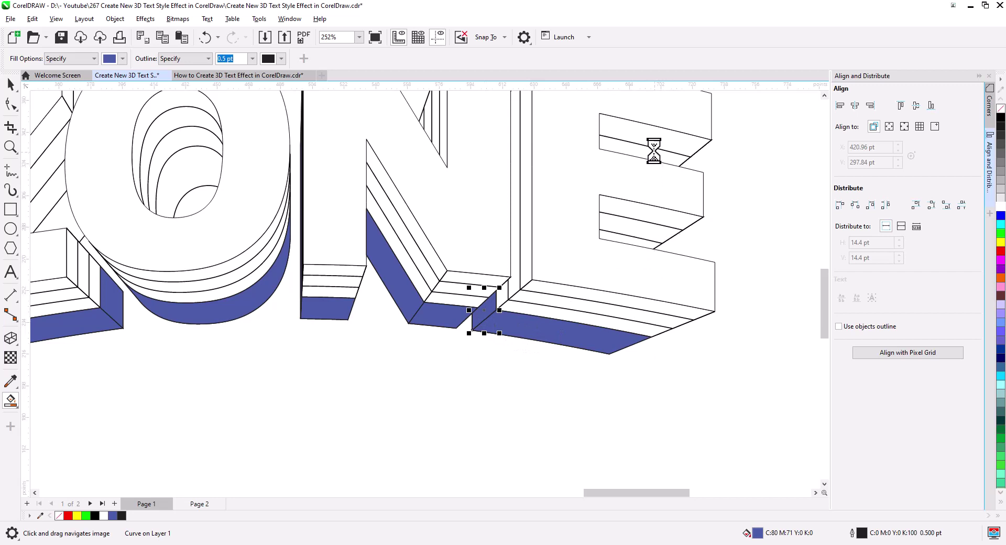
- Smart-fill the deepest layer's pieces in the N's upper notch, inside the O and between Z and O in blue
{"action": "left_click_drag", "start_coordinate": [572, 287], "coordinate": [640, 400]}
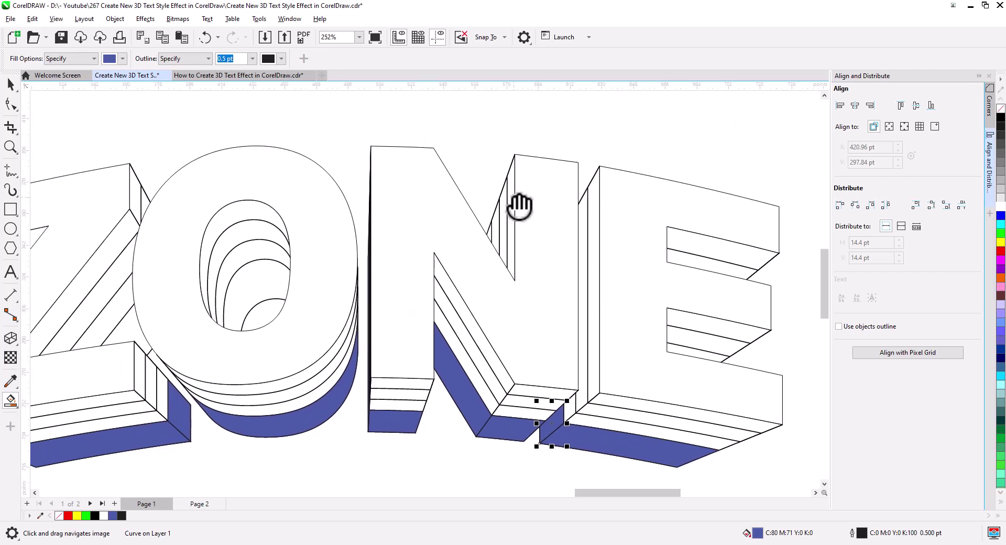
{"action": "left_click", "coordinate": [495, 241]}
{"action": "scroll", "coordinate": [427, 307], "scroll_direction": "left", "scroll_amount": 5}
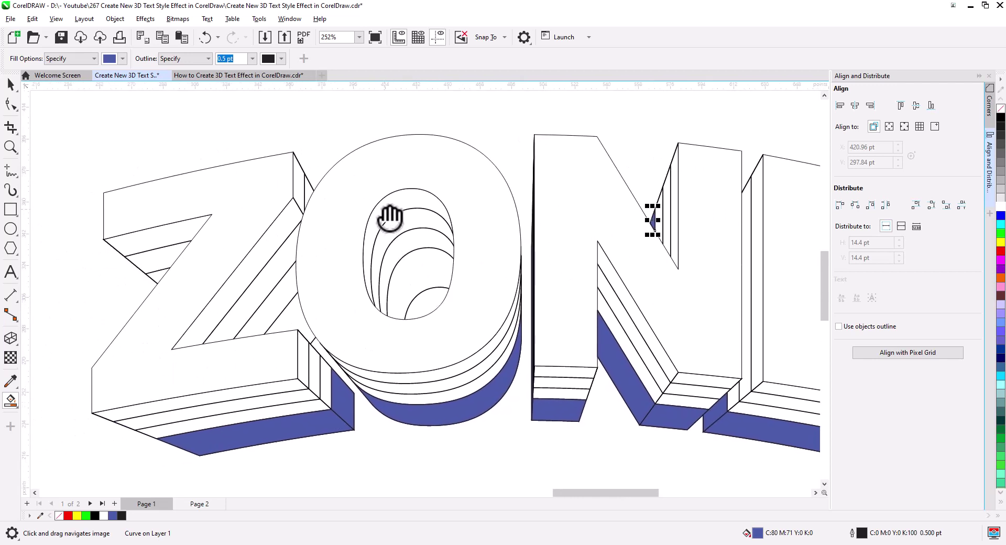
{"action": "left_click", "coordinate": [417, 275]}
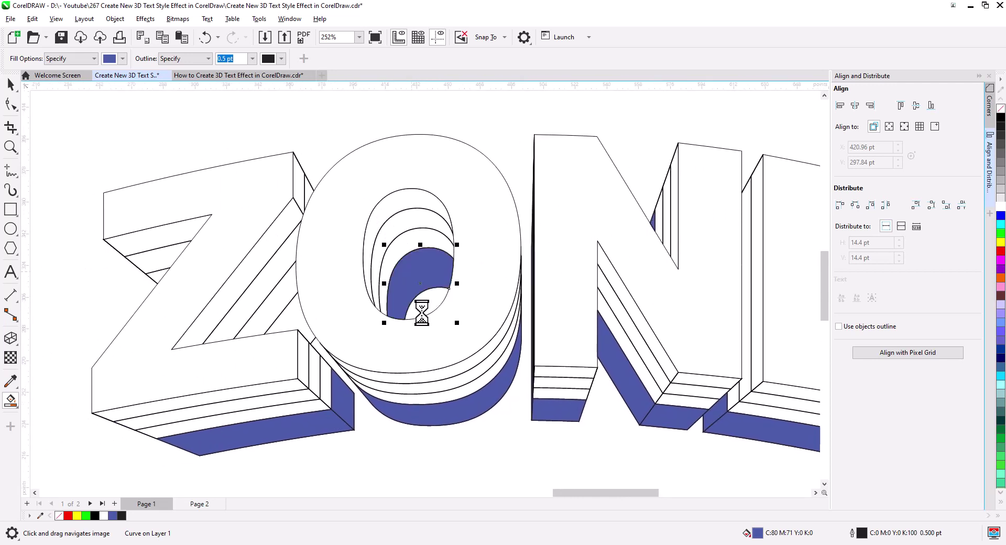
{"action": "left_click", "coordinate": [289, 317]}
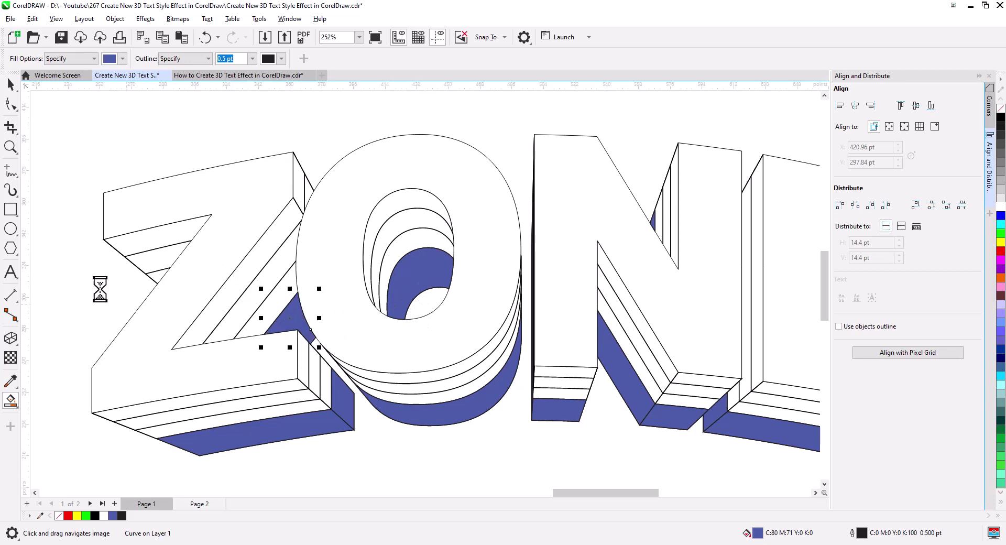
- Combine the blue pieces beneath all four letters, inside the O, between Z and O, and beside the N's stem into one curve
{"action": "left_click", "coordinate": [11, 84]}
{"action": "scroll", "coordinate": [407, 351], "scroll_direction": "down", "scroll_amount": 3}
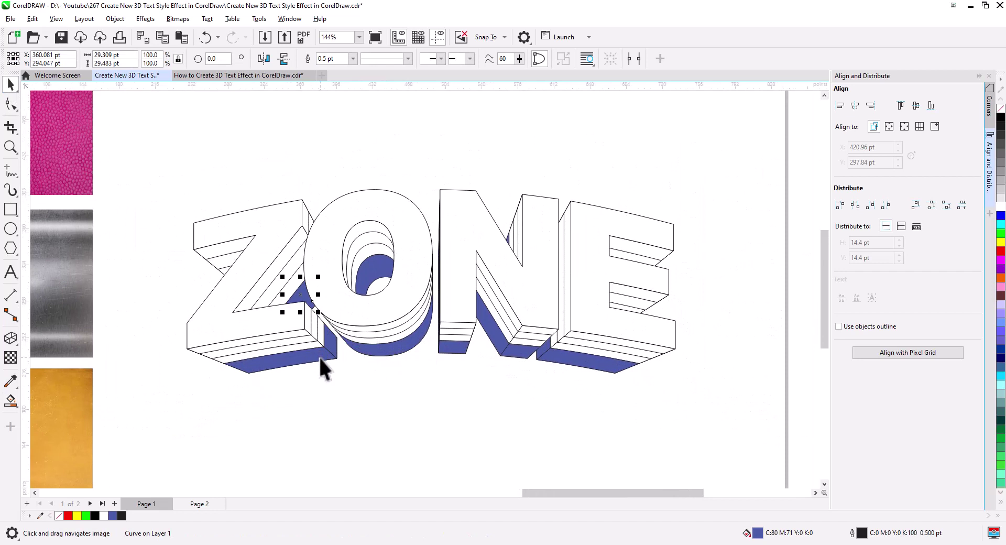
{"action": "left_click", "coordinate": [318, 357], "text": "shift"}
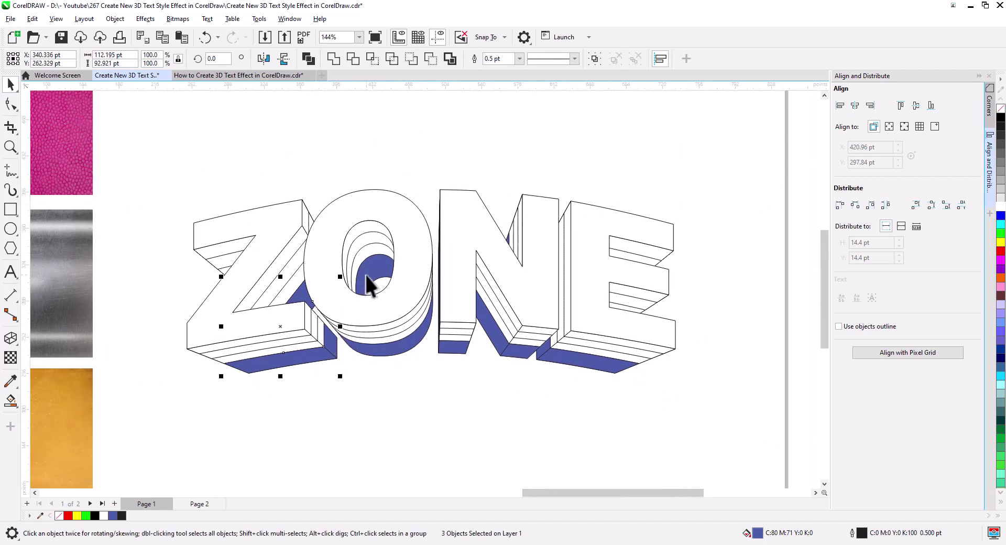
{"action": "left_click", "coordinate": [392, 352], "text": "shift"}
{"action": "left_click", "coordinate": [451, 348], "text": "shift"}
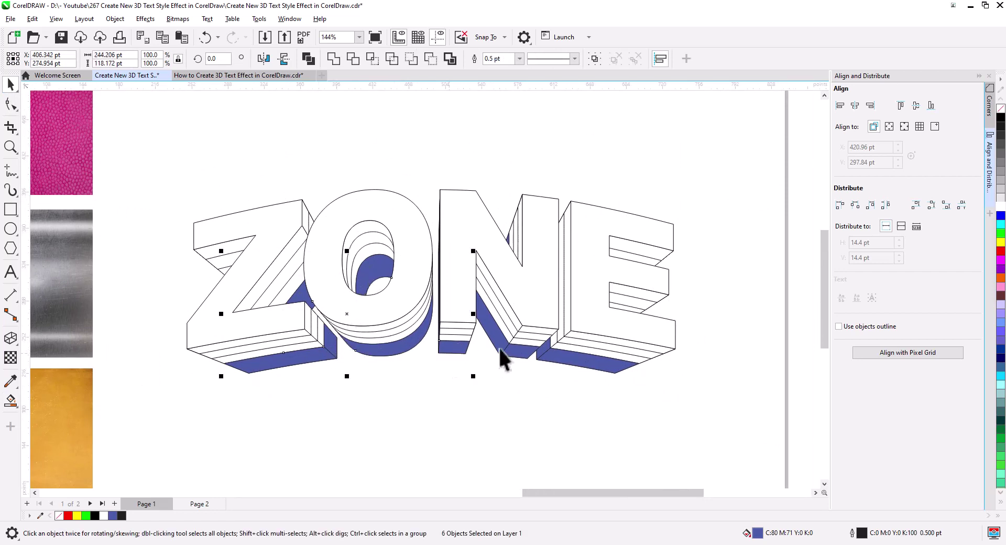
{"action": "left_click", "coordinate": [558, 360], "text": "shift"}
{"action": "scroll", "coordinate": [542, 351], "scroll_direction": "up", "scroll_amount": 3}
{"action": "scroll", "coordinate": [542, 353], "scroll_direction": "up", "scroll_amount": 1}
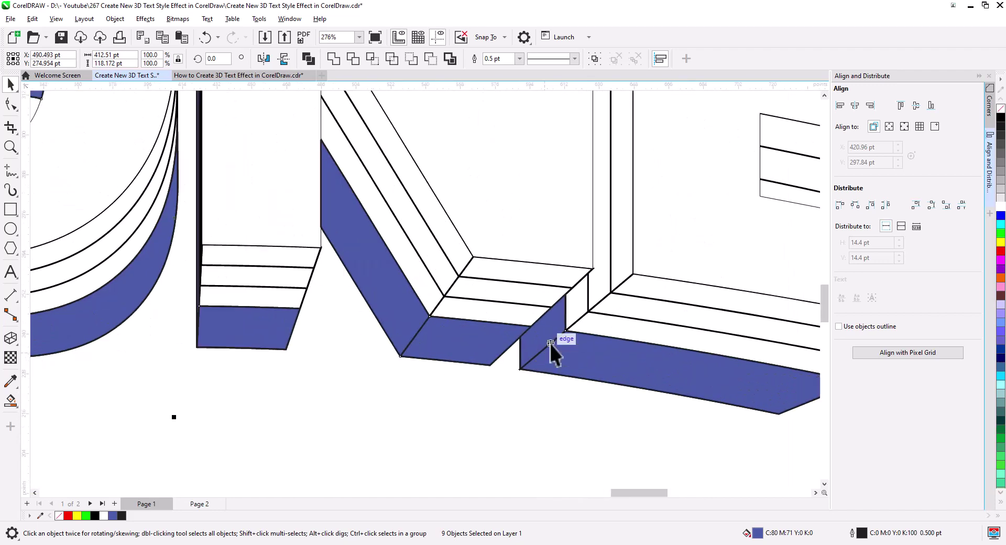
{"action": "left_click", "coordinate": [547, 335], "text": "shift"}
{"action": "left_click_drag", "start_coordinate": [212, 342], "coordinate": [538, 391]}
{"action": "scroll", "coordinate": [538, 391], "scroll_direction": "up", "scroll_amount": 3}
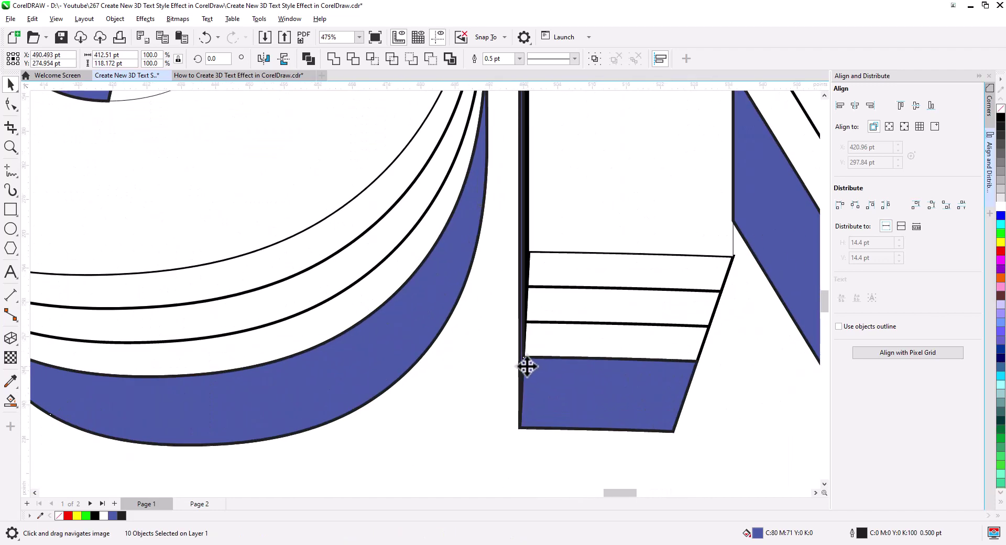
{"action": "left_click", "coordinate": [519, 325], "text": "shift"}
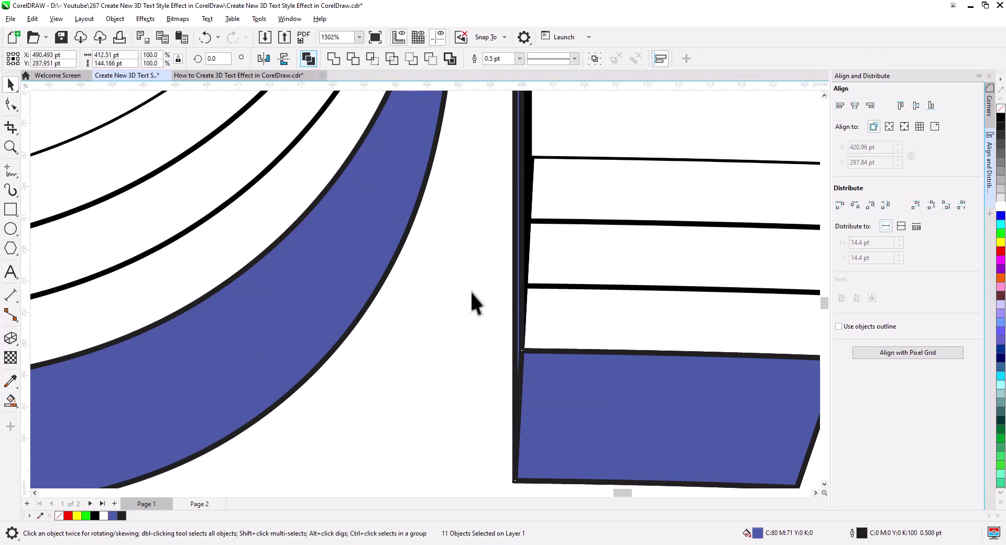
{"action": "scroll", "coordinate": [470, 290], "scroll_direction": "down", "scroll_amount": 2}
{"action": "key", "text": "ctrl+l"}
- Fill the combined deepest-layer curve with red
{"action": "scroll", "coordinate": [517, 389], "scroll_direction": "down", "scroll_amount": 4}
{"action": "left_click_drag", "start_coordinate": [575, 420], "coordinate": [505, 388]}
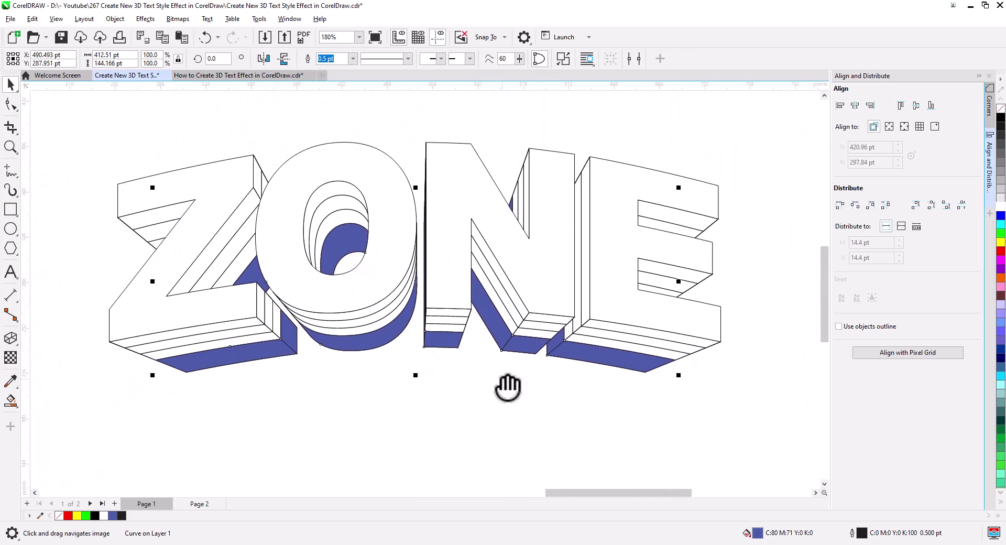
{"action": "left_click", "coordinate": [1001, 252]}
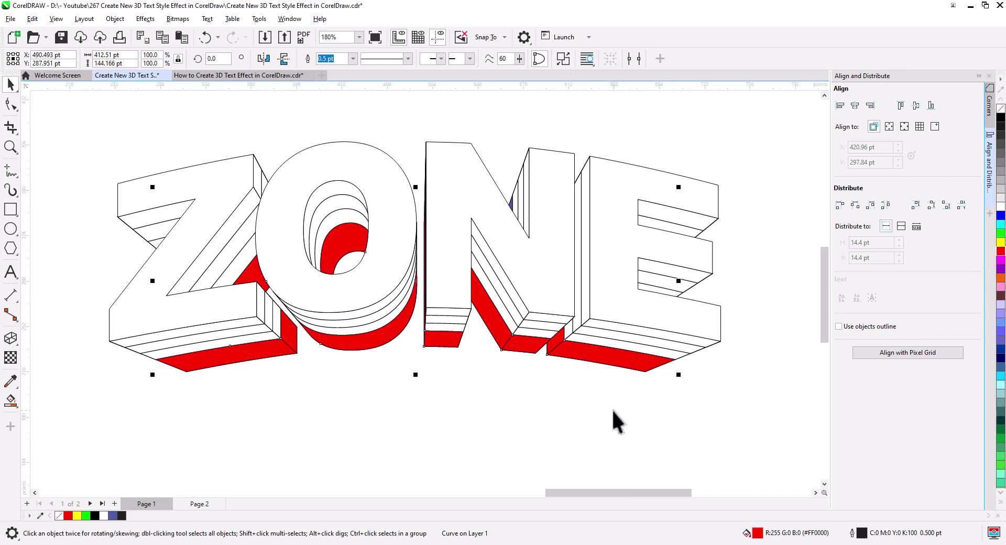
- Take out the red curve, delete the deepest extruded outline group behind it, and put the red curve back in place
{"action": "key", "text": "Delete"}
{"action": "left_click", "coordinate": [382, 347]}
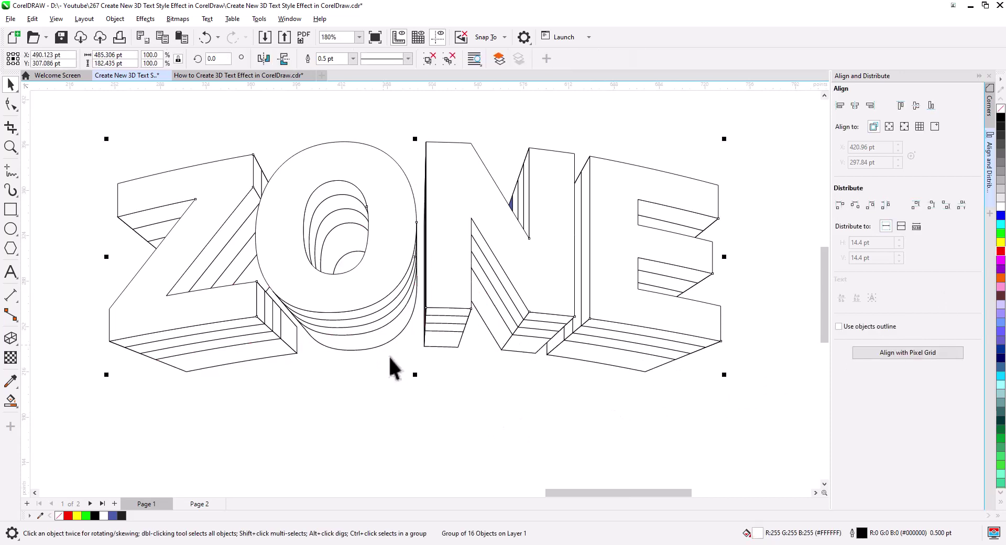
{"action": "key", "text": "Delete"}
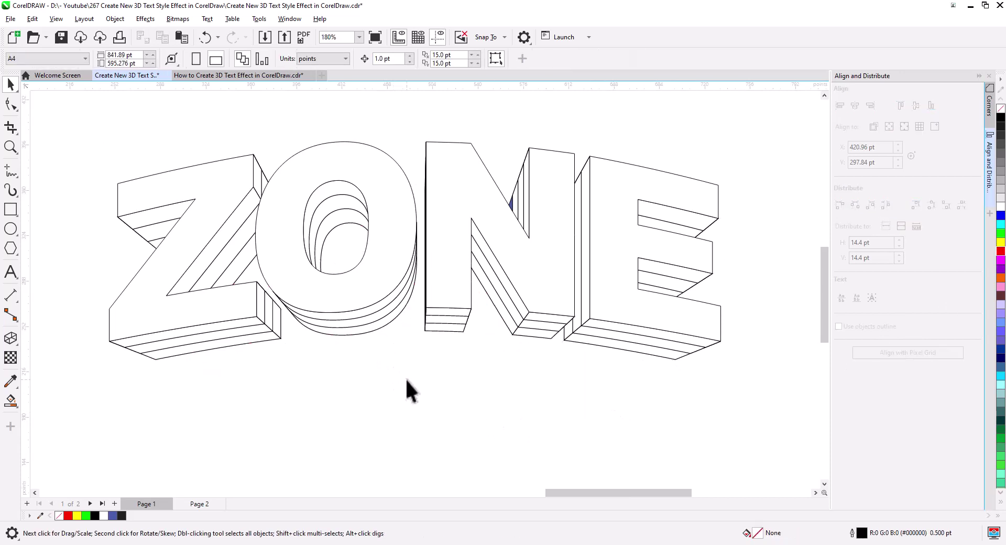
{"action": "key", "text": "ctrl+z"}
{"action": "left_click", "coordinate": [332, 386]}
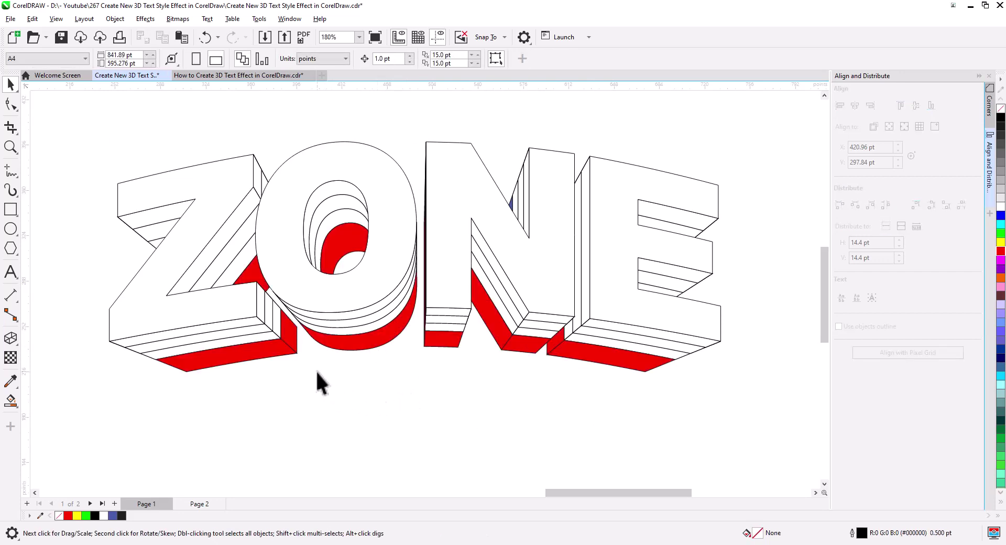
- Combine the remaining blue sliver in the N's upper notch with the red deepest-layer curve
{"action": "left_click_drag", "start_coordinate": [253, 397], "coordinate": [313, 401]}
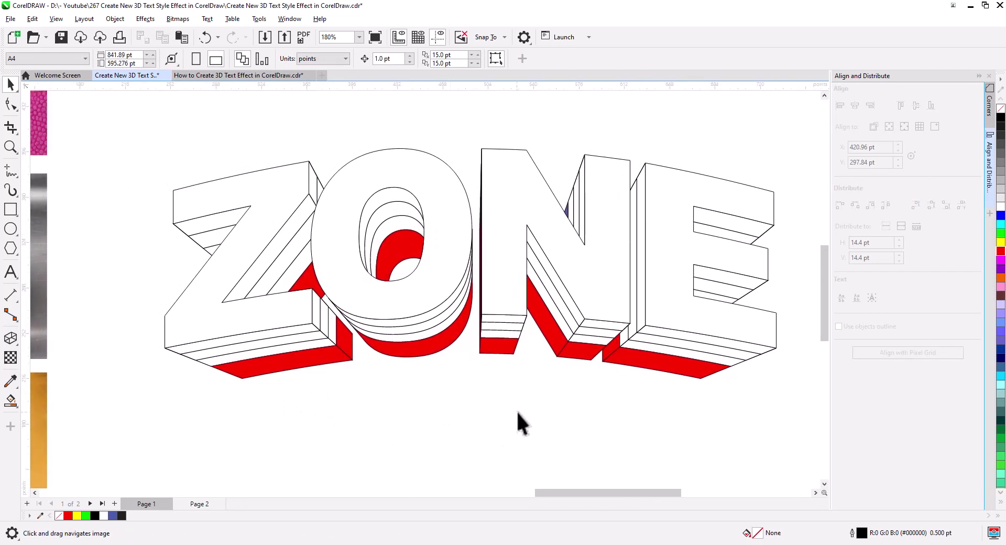
{"action": "scroll", "coordinate": [567, 211], "scroll_direction": "up", "scroll_amount": 3}
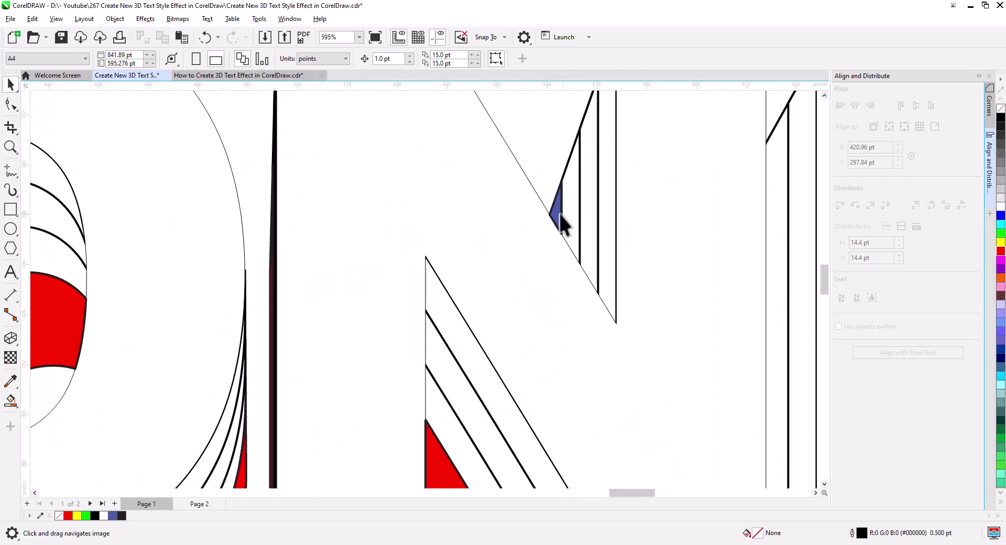
{"action": "left_click", "coordinate": [557, 215]}
{"action": "scroll", "coordinate": [571, 301], "scroll_direction": "down", "scroll_amount": 2}
{"action": "left_click_drag", "start_coordinate": [561, 423], "coordinate": [559, 341]}
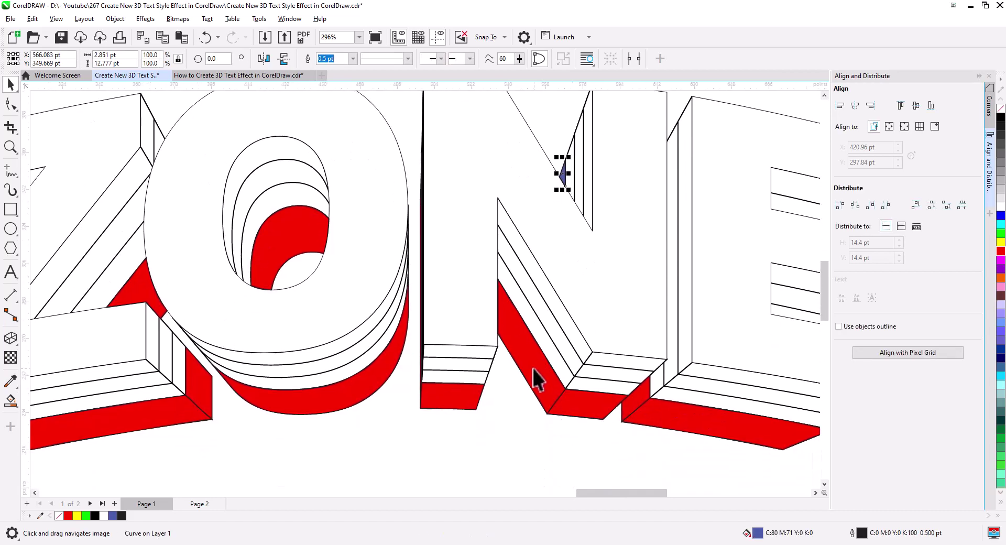
{"action": "left_click", "coordinate": [331, 174], "text": "shift"}
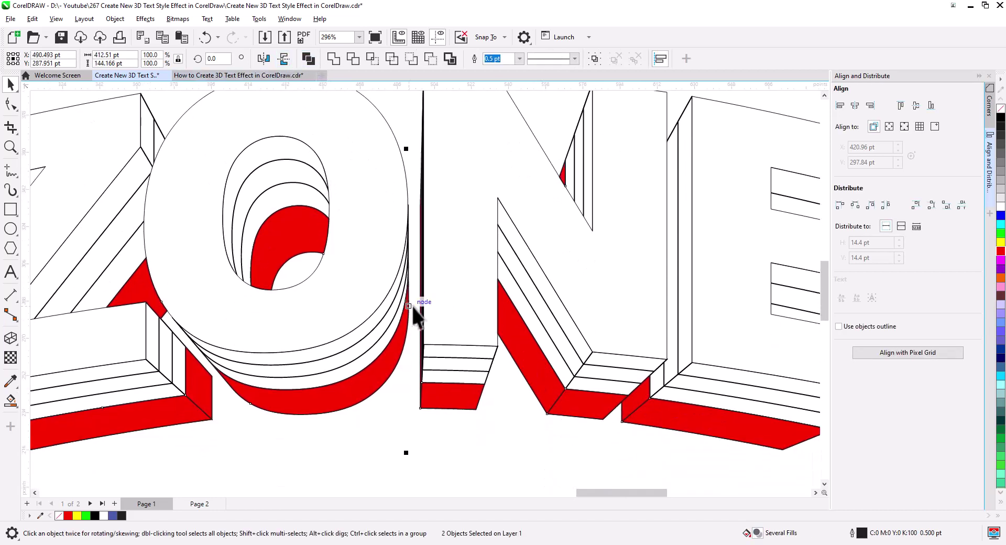
{"action": "left_click", "coordinate": [512, 440]}
{"action": "scroll", "coordinate": [509, 441], "scroll_direction": "down", "scroll_amount": 1}
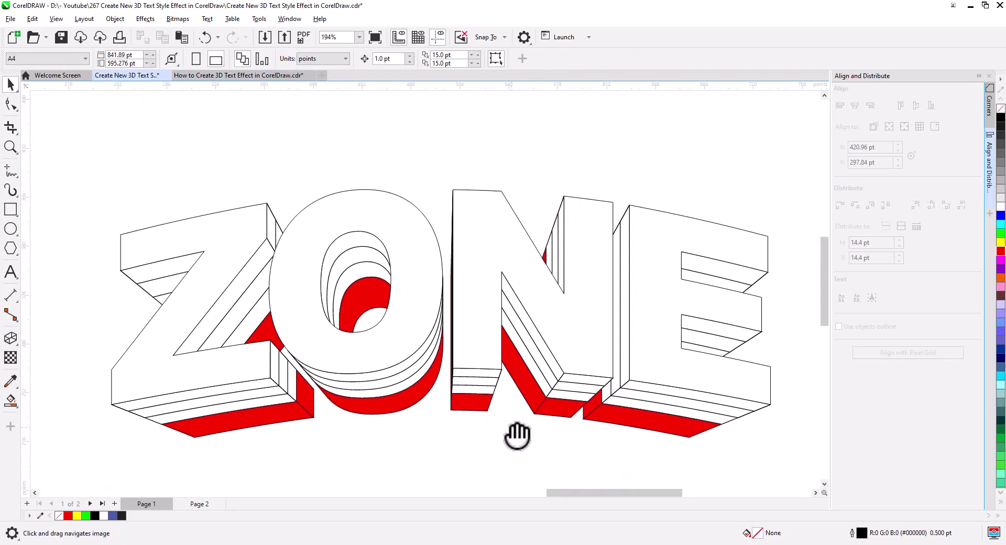
{"action": "left_click_drag", "start_coordinate": [517, 435], "coordinate": [514, 424]}
- Apply an inside contour to the front ZONE text
{"action": "left_click", "coordinate": [369, 391]}
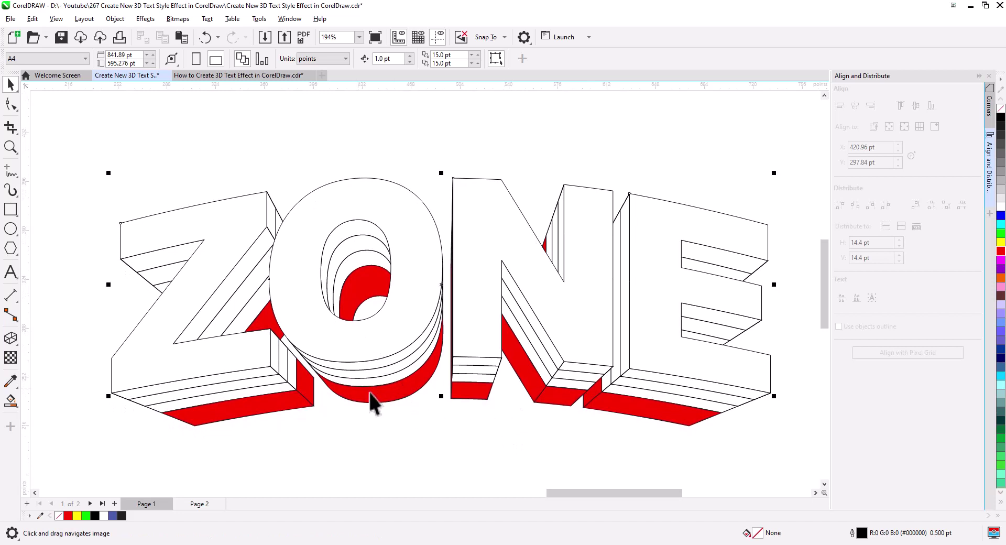
{"action": "scroll", "coordinate": [369, 391], "scroll_direction": "down", "scroll_amount": 2}
{"action": "left_click_drag", "start_coordinate": [393, 456], "coordinate": [441, 388]}
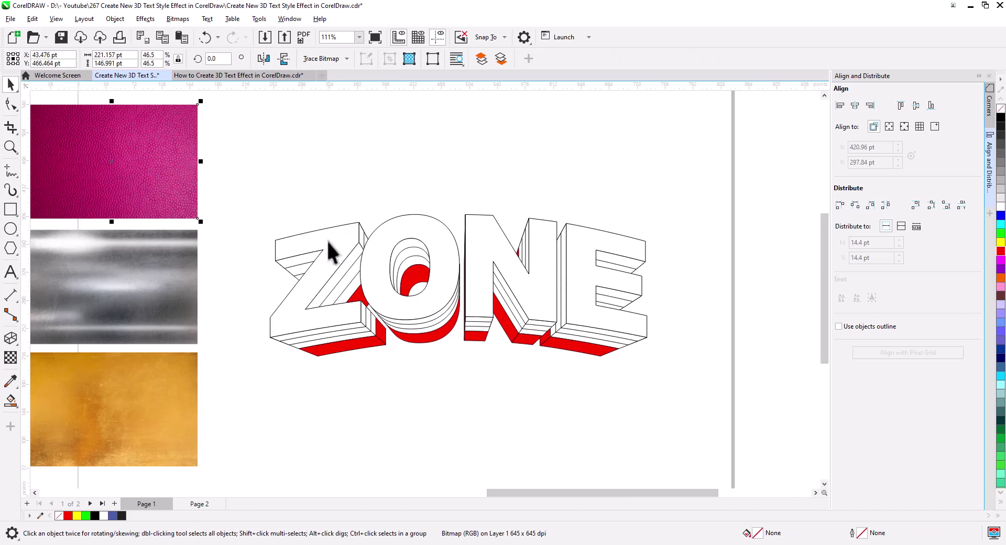
{"action": "left_click", "coordinate": [11, 340]}
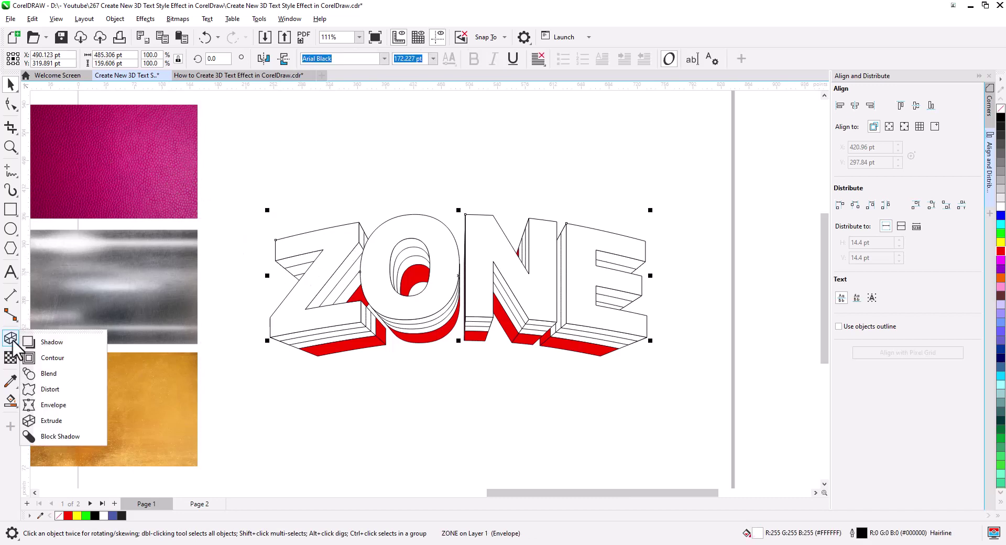
{"action": "left_click", "coordinate": [52, 358]}
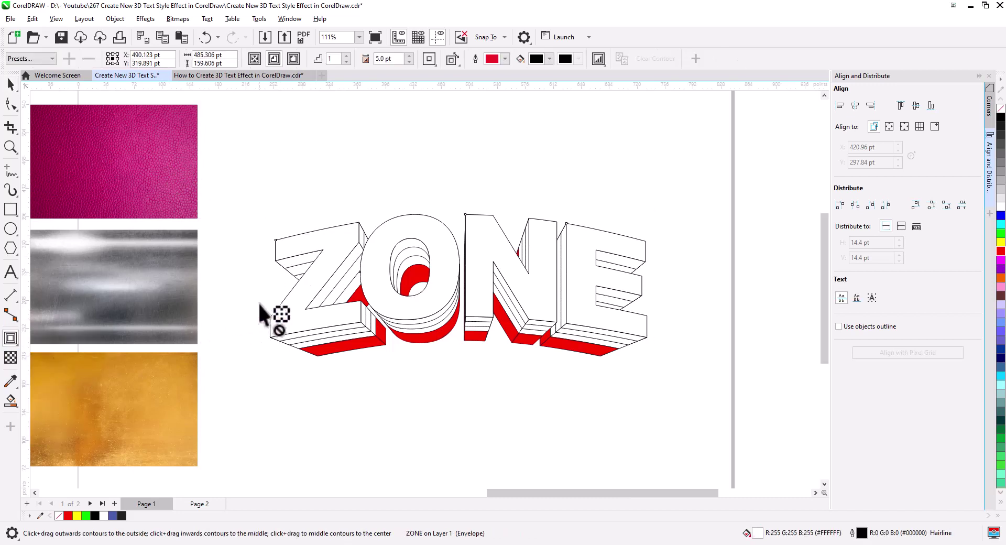
{"action": "left_click", "coordinate": [275, 58]}
{"action": "scroll", "coordinate": [326, 231], "scroll_direction": "up", "scroll_amount": 3}
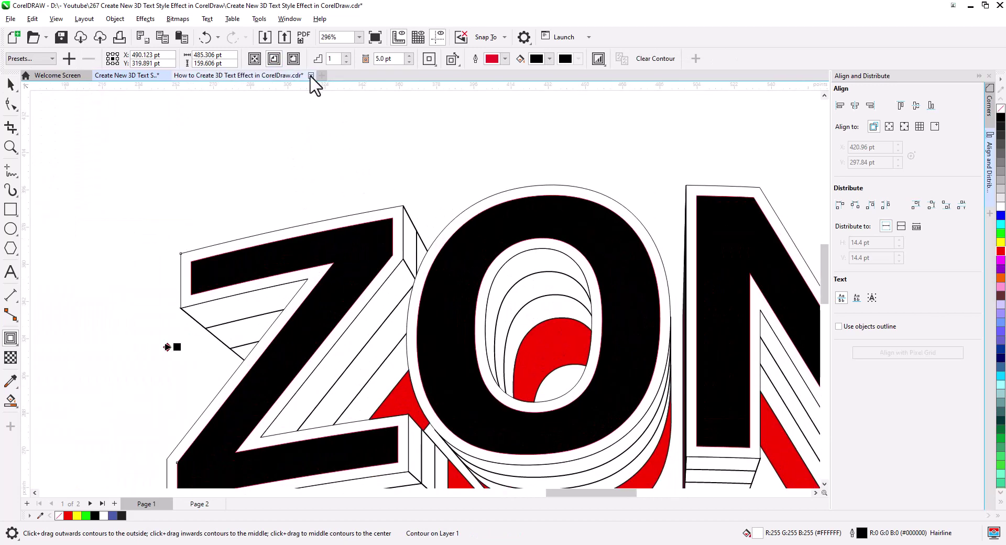
- Set the contour offset to 2.5 pt and break the contour apart from the text
{"action": "left_click", "coordinate": [410, 63]}
{"action": "left_click", "coordinate": [410, 63]}
{"action": "left_click", "coordinate": [410, 63]}
{"action": "left_click", "coordinate": [410, 63]}
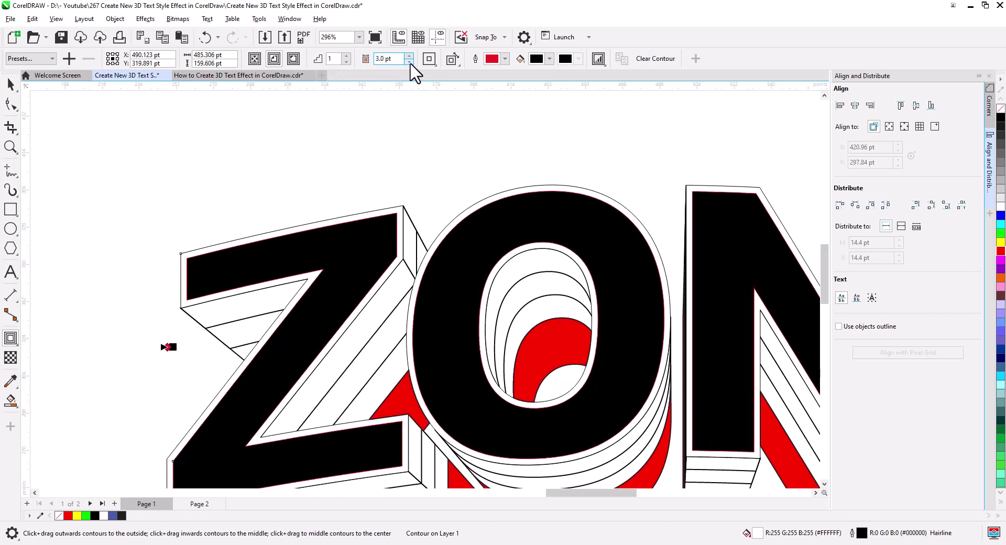
{"action": "left_click", "coordinate": [410, 63]}
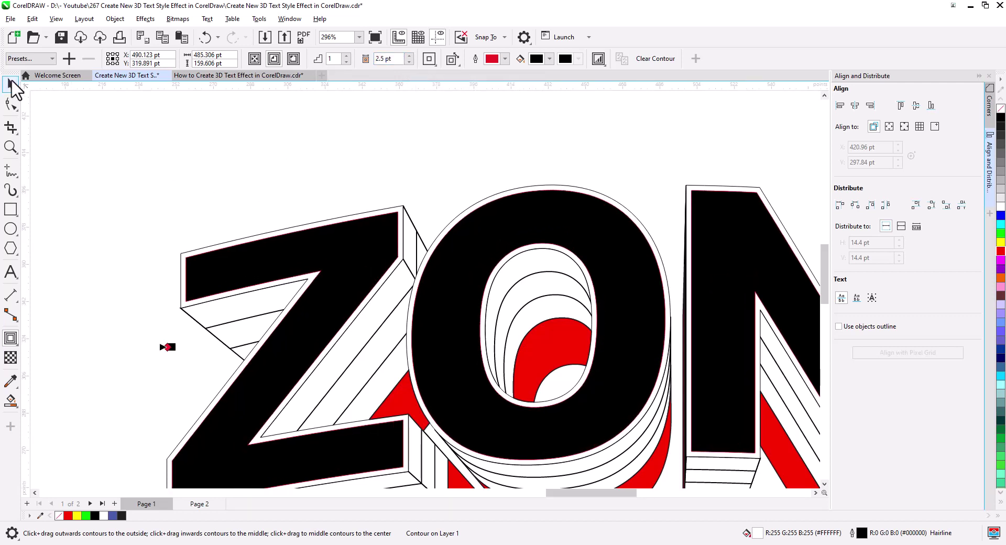
{"action": "right_click", "coordinate": [327, 246]}
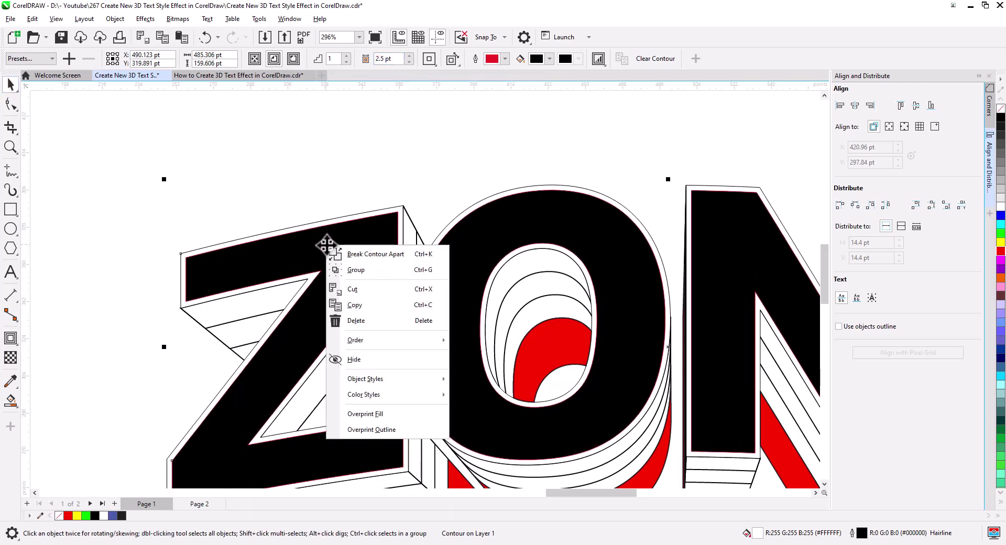
{"action": "left_click", "coordinate": [376, 255]}
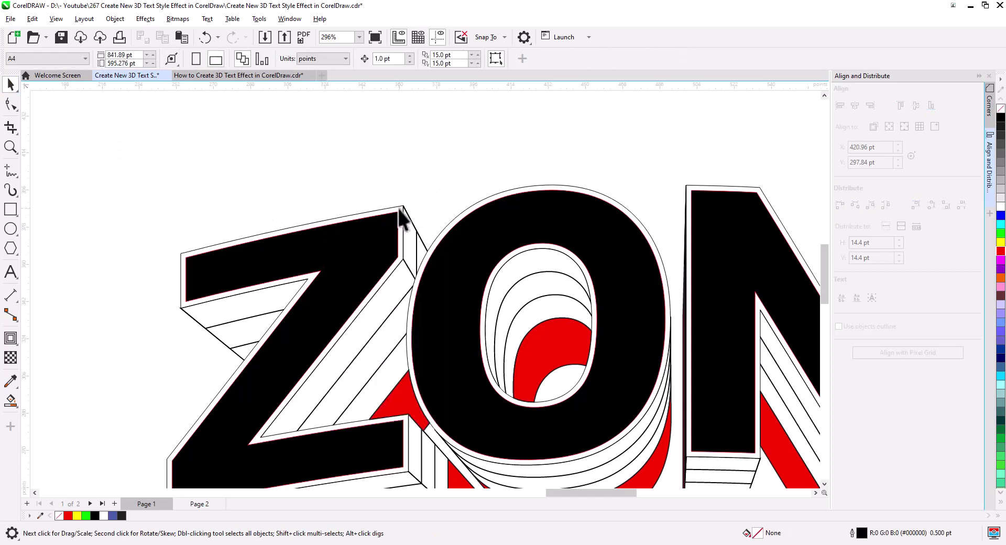
- Paste a copy of the ZONE text in place and send it to the back of the page
{"action": "left_click", "coordinate": [392, 227]}
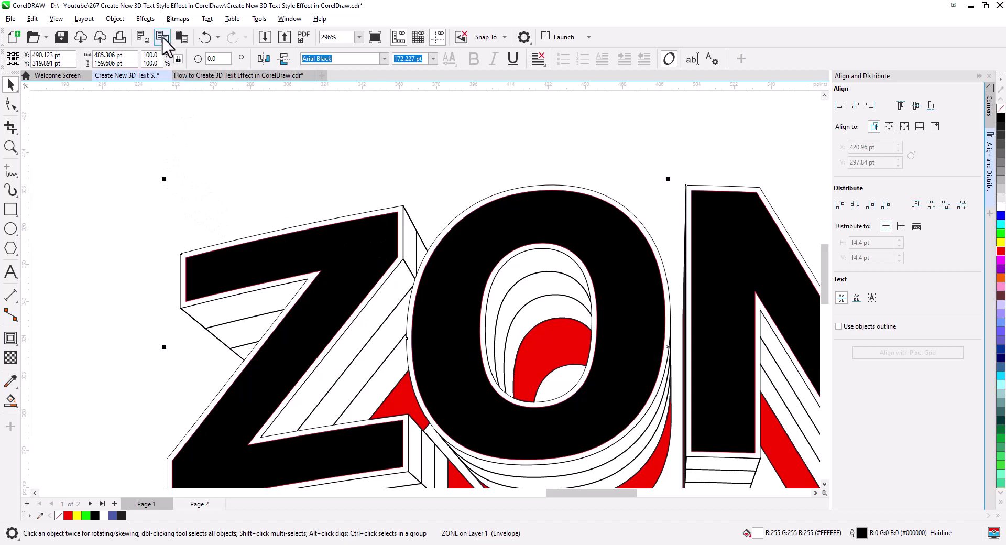
{"action": "left_click", "coordinate": [182, 37]}
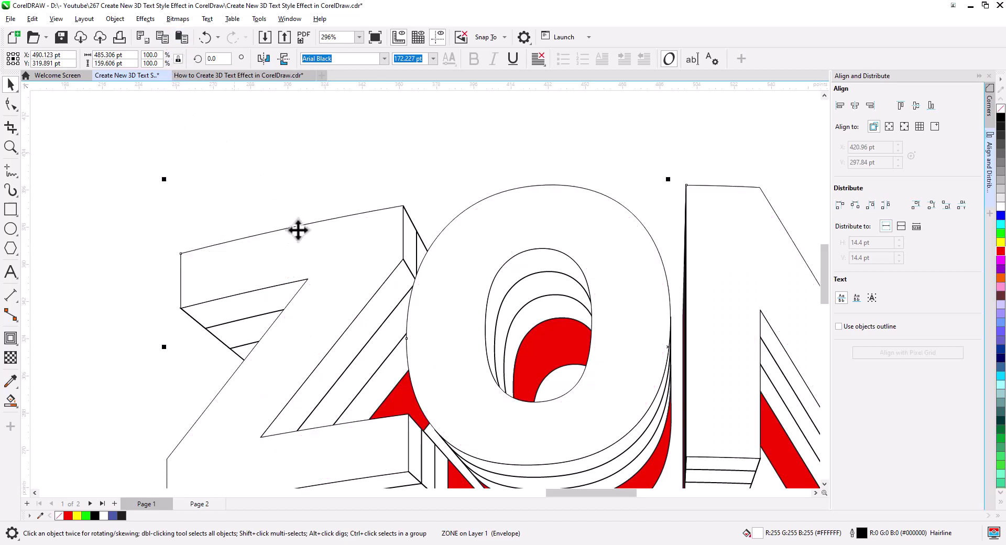
{"action": "right_click", "coordinate": [362, 241]}
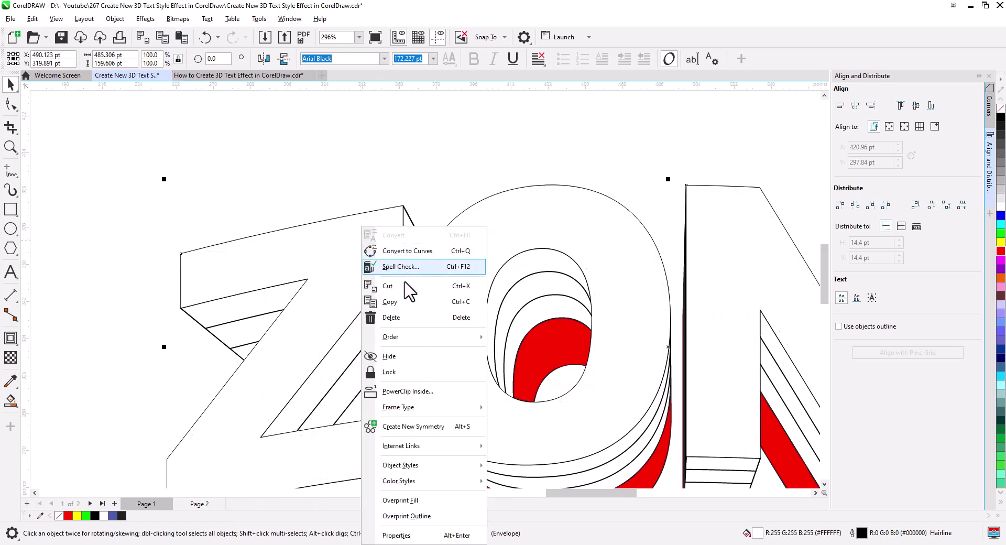
{"action": "mouse_move", "coordinate": [430, 336]}
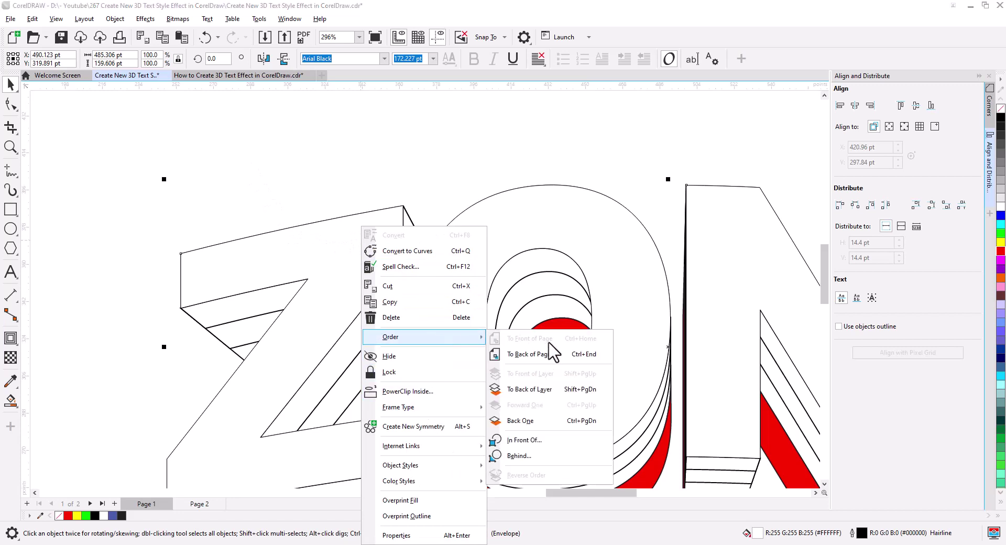
{"action": "left_click", "coordinate": [500, 352]}
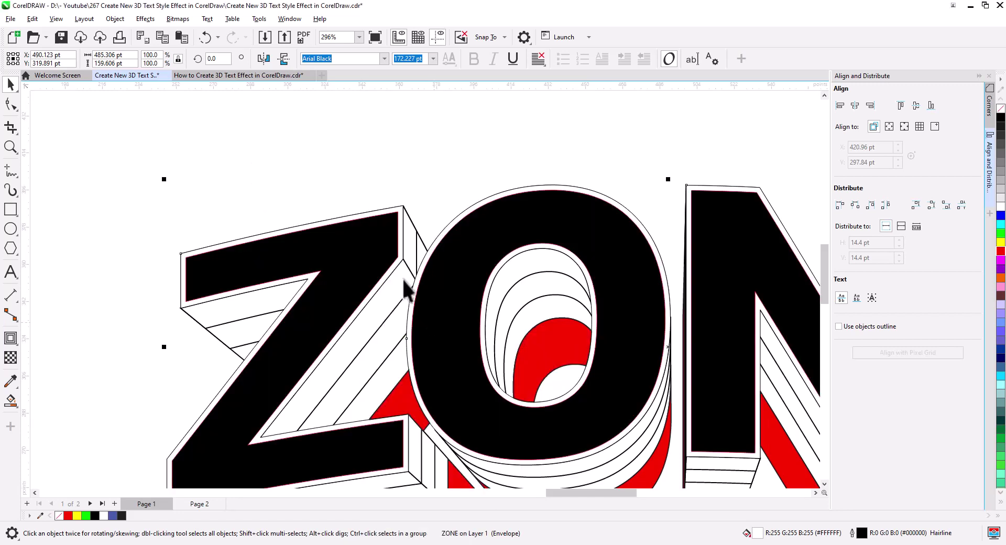
- Combine the text copy with the black inner contour shape into one border curve around the letters
{"action": "left_click", "coordinate": [357, 266], "text": "shift"}
{"action": "left_click", "coordinate": [308, 58]}
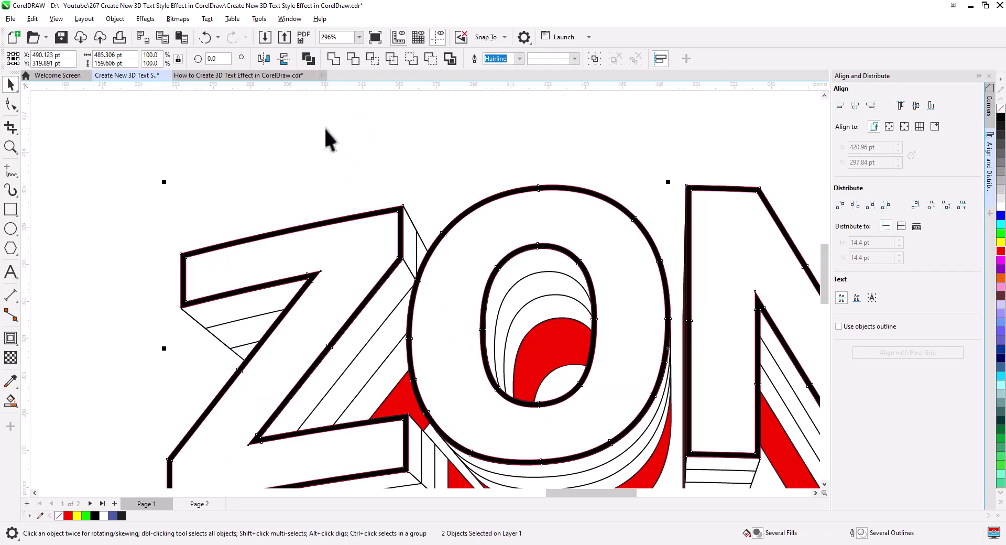
{"action": "scroll", "coordinate": [403, 166], "scroll_direction": "down", "scroll_amount": 1}
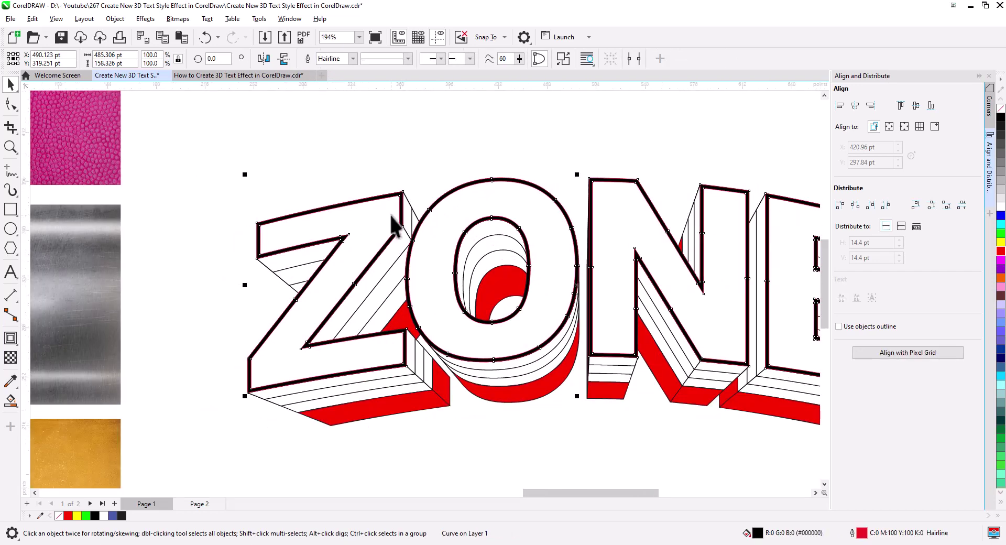
{"action": "left_click_drag", "start_coordinate": [391, 216], "coordinate": [352, 240]}
{"action": "left_click", "coordinate": [396, 384]}
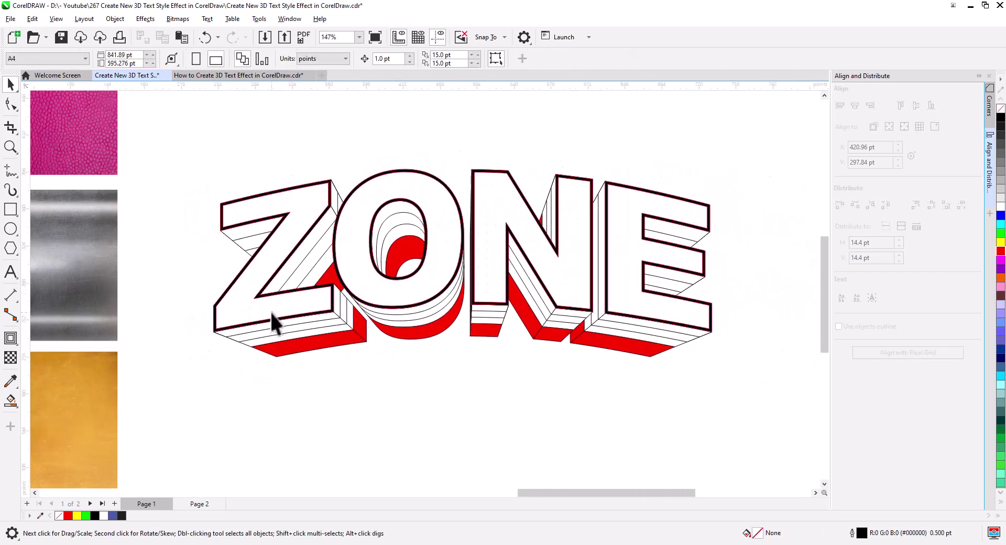
- Move the pink leather texture over ZONE and enlarge it to about 516 by 343 pt, covering the whole word
{"action": "left_click_drag", "start_coordinate": [226, 327], "coordinate": [364, 368]}
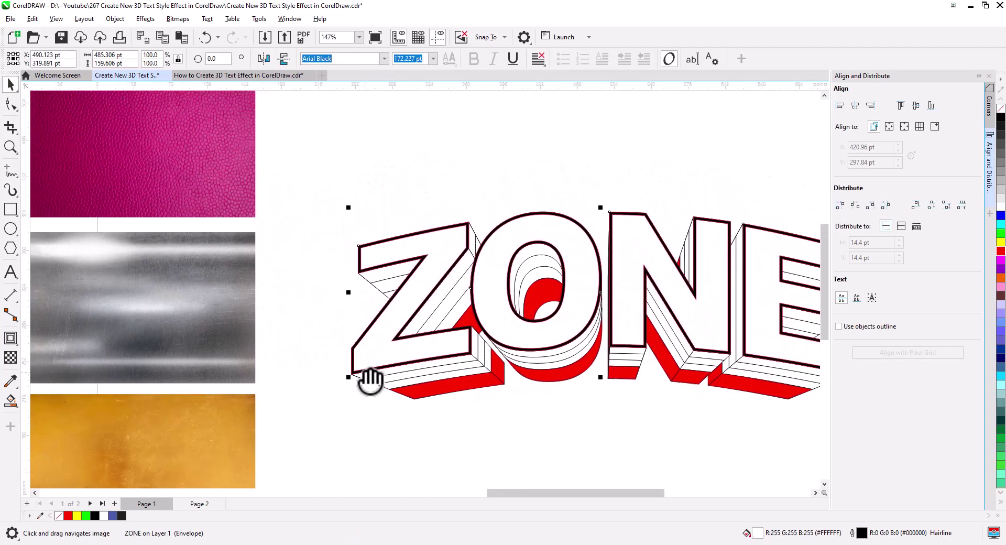
{"action": "scroll", "coordinate": [327, 351], "scroll_direction": "down", "scroll_amount": 2}
{"action": "left_click_drag", "start_coordinate": [223, 230], "coordinate": [394, 309]}
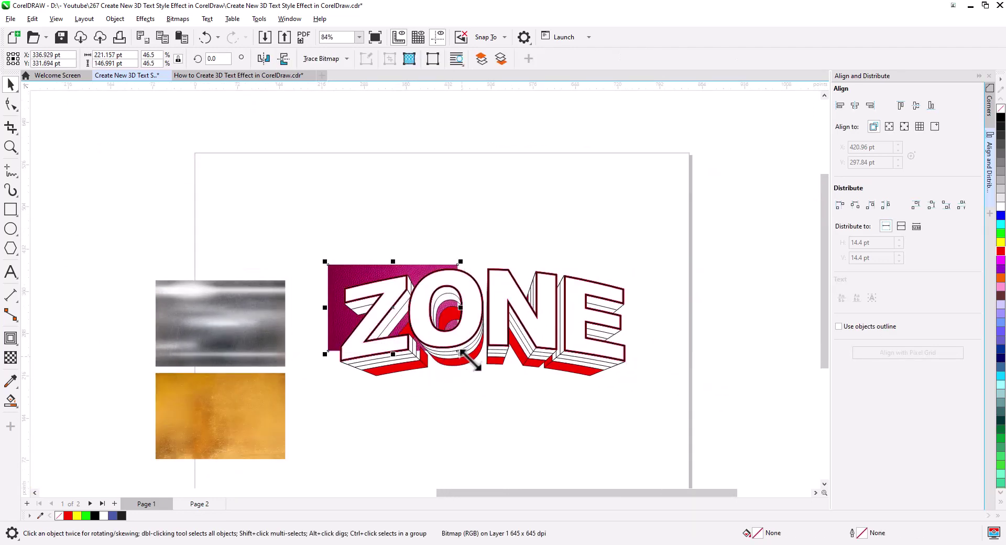
{"action": "left_click_drag", "start_coordinate": [470, 361], "coordinate": [718, 473]}
{"action": "left_click_drag", "start_coordinate": [606, 434], "coordinate": [608, 379]}
{"action": "scroll", "coordinate": [545, 373], "scroll_direction": "up", "scroll_amount": 2}
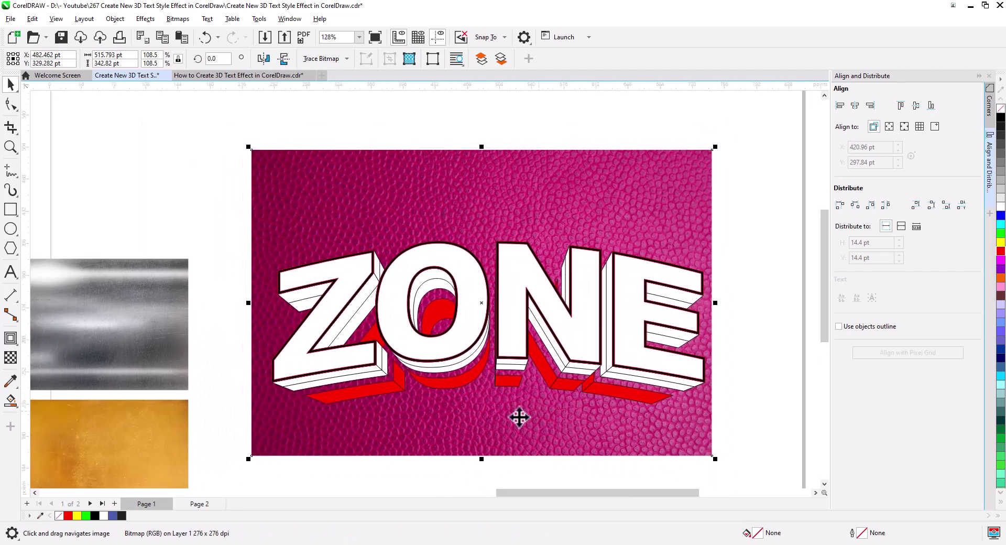
- PowerClip the pink leather texture inside the front ZONE text
{"action": "right_click", "coordinate": [485, 424]}
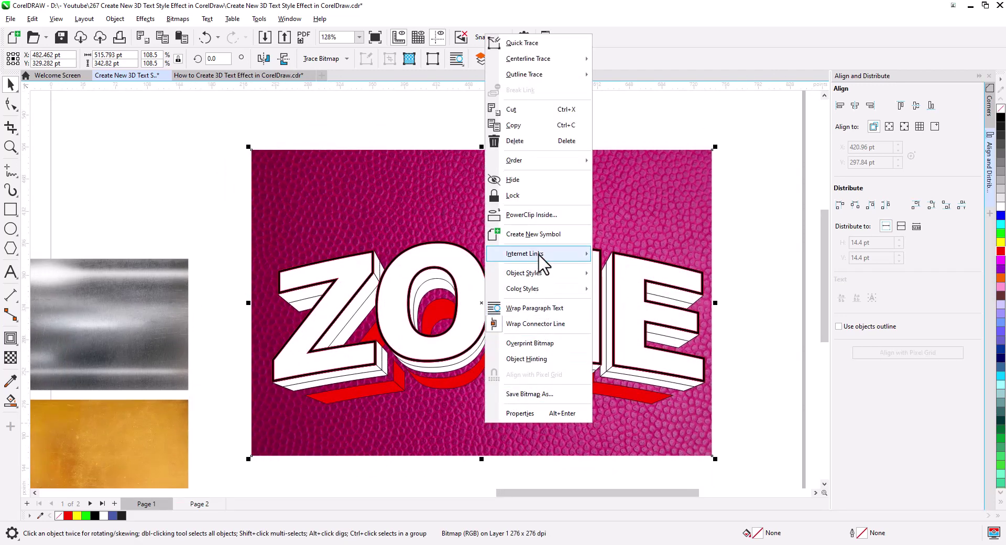
{"action": "left_click", "coordinate": [532, 215]}
{"action": "left_click", "coordinate": [343, 272]}
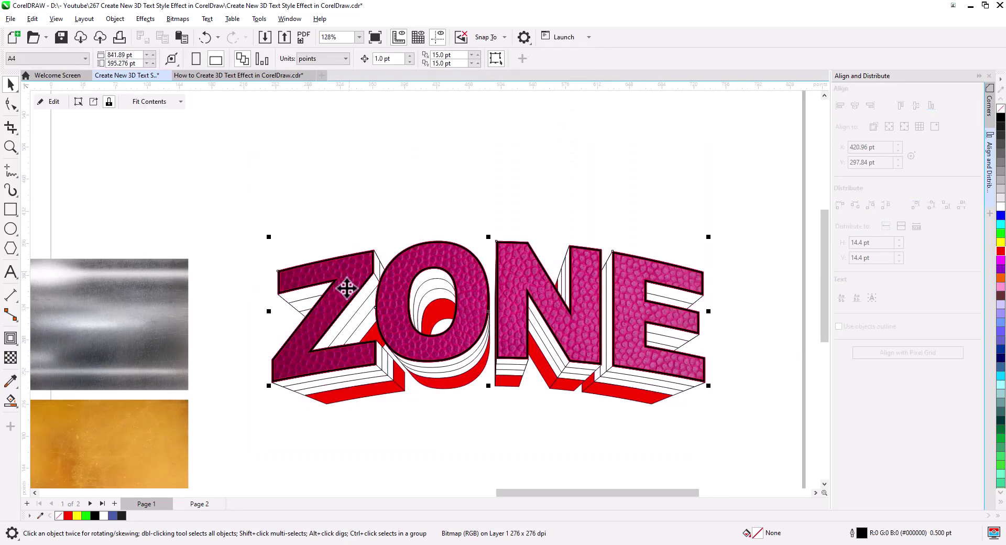
{"action": "left_click", "coordinate": [480, 433]}
{"action": "scroll", "coordinate": [482, 330], "scroll_direction": "up", "scroll_amount": 2}
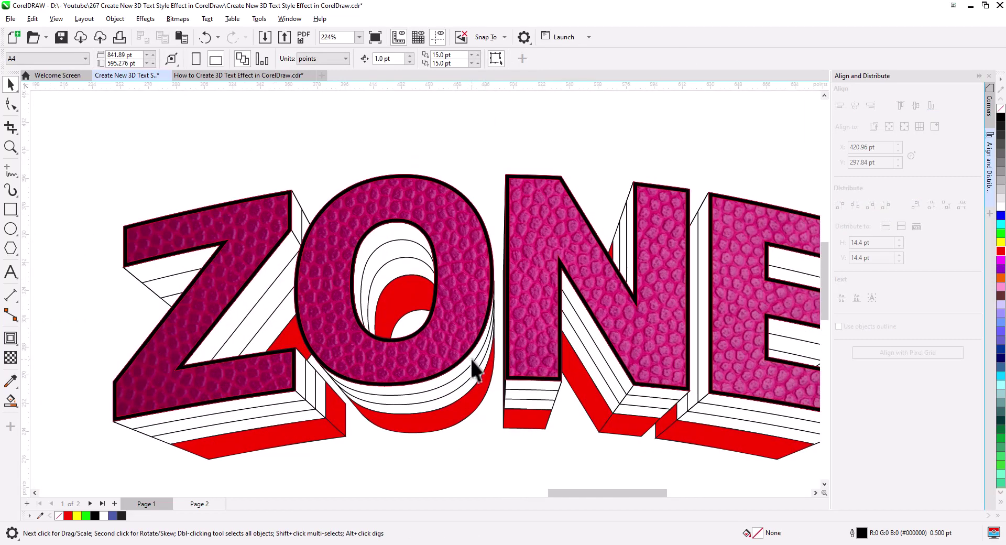
- Move the grey metal texture over ZONE and enlarge it to about 571 by 381 pt, covering all the extruded layers
{"action": "scroll", "coordinate": [464, 376], "scroll_direction": "down", "scroll_amount": 3}
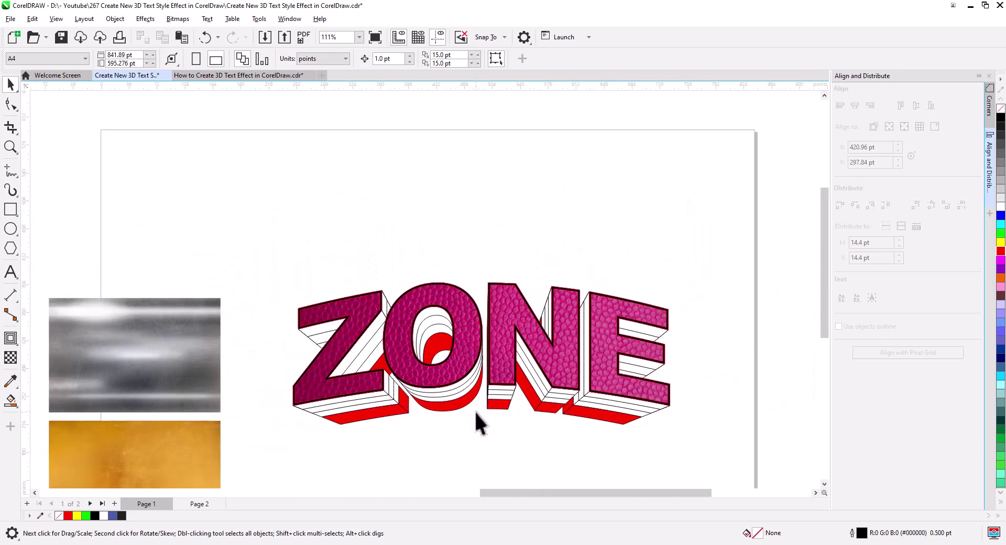
{"action": "left_click_drag", "start_coordinate": [474, 410], "coordinate": [478, 367]}
{"action": "left_click", "coordinate": [204, 315]}
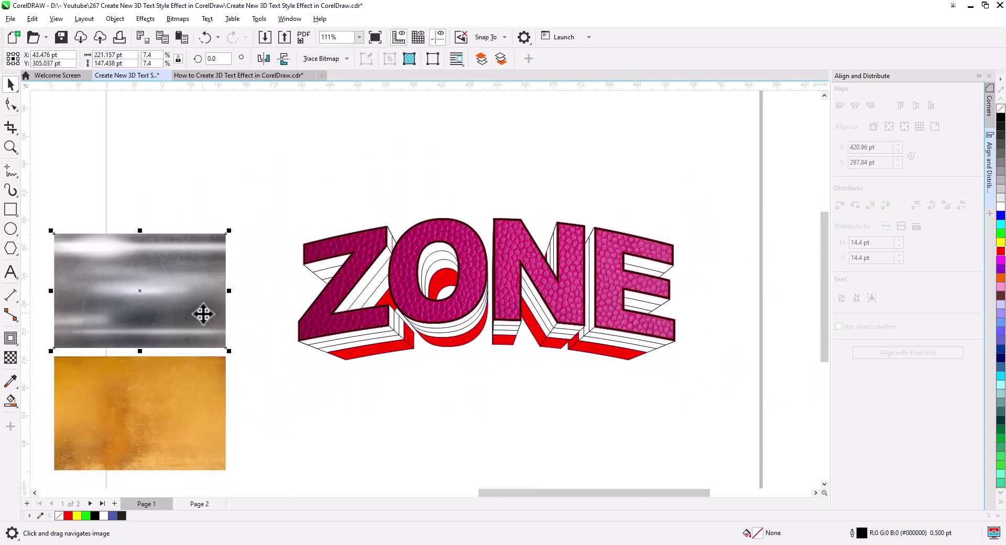
{"action": "left_click_drag", "start_coordinate": [194, 302], "coordinate": [387, 303]}
{"action": "left_click_drag", "start_coordinate": [432, 325], "coordinate": [760, 478]}
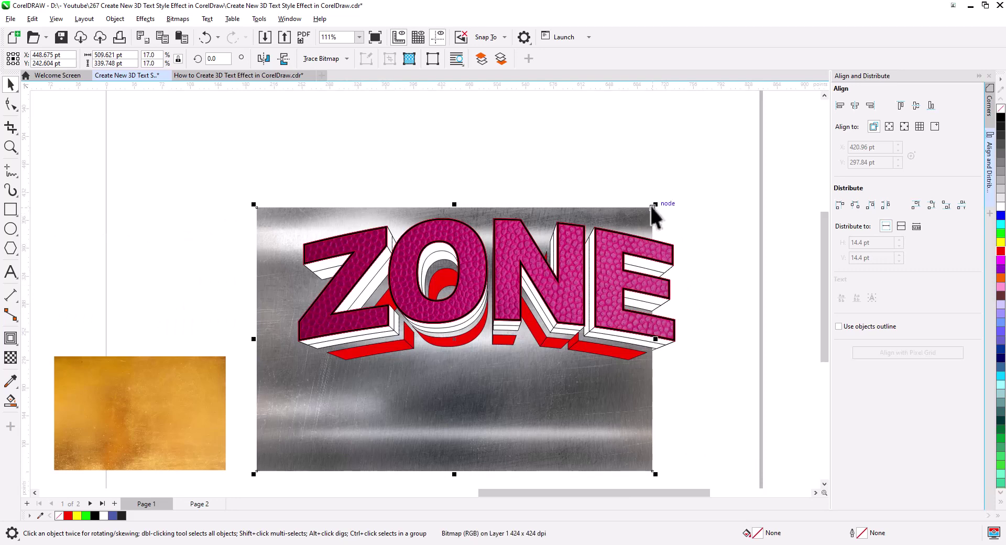
{"action": "left_click_drag", "start_coordinate": [654, 205], "coordinate": [701, 173]}
{"action": "left_click_drag", "start_coordinate": [611, 393], "coordinate": [596, 391]}
{"action": "scroll", "coordinate": [341, 342], "scroll_direction": "up", "scroll_amount": 4}
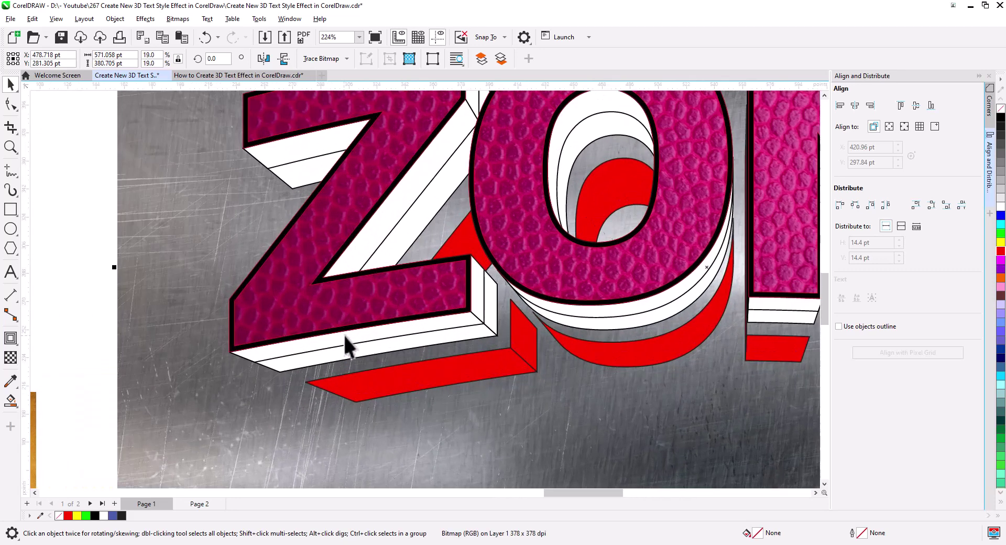
- Copy the black letter border about 1.3 pt right and 1 pt down, with no fill and a yellow hairline outline
{"action": "scroll", "coordinate": [344, 334], "scroll_direction": "up", "scroll_amount": 5}
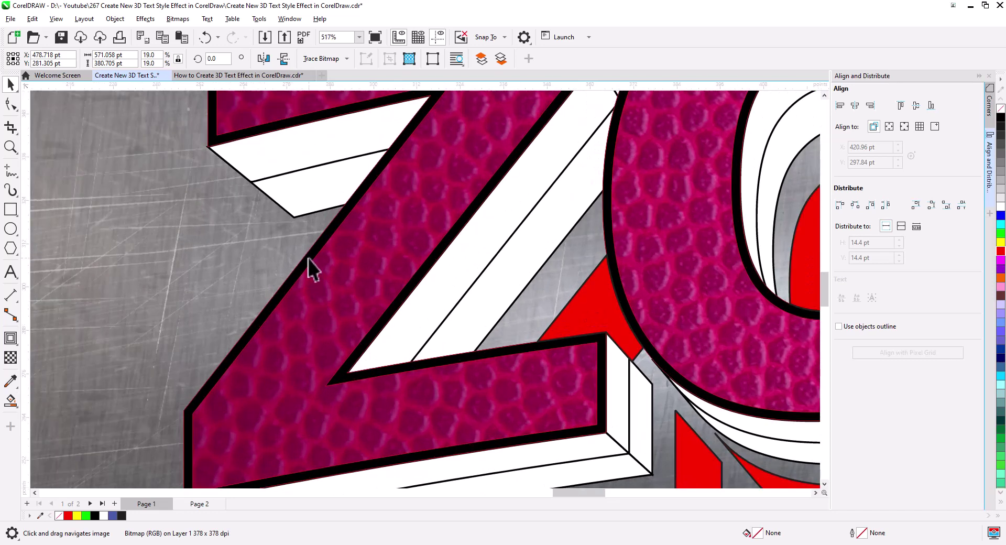
{"action": "left_click", "coordinate": [308, 259]}
{"action": "scroll", "coordinate": [329, 264], "scroll_direction": "up", "scroll_amount": 1}
{"action": "left_click_drag", "start_coordinate": [344, 273], "coordinate": [364, 431]}
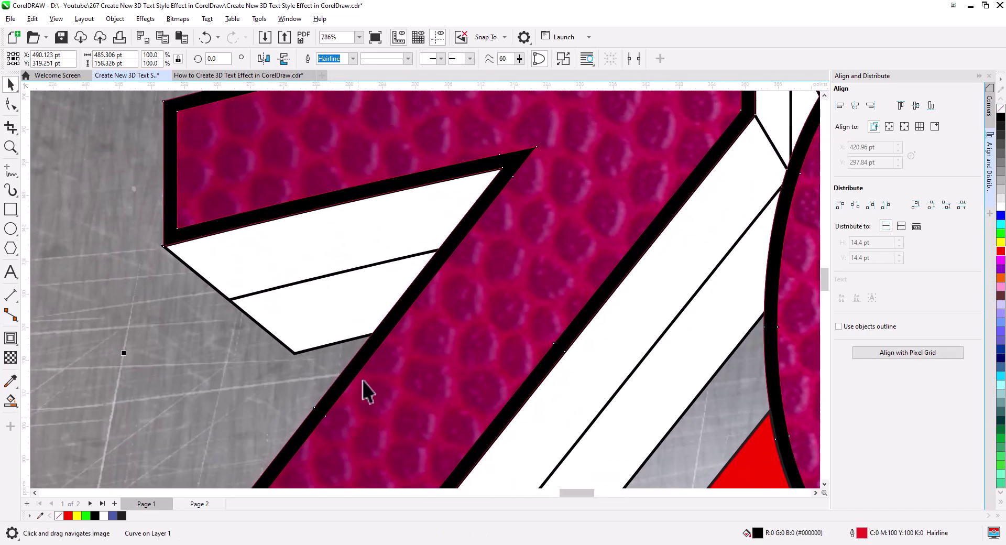
{"action": "left_click_drag", "start_coordinate": [302, 268], "coordinate": [321, 335]}
{"action": "left_click_drag", "start_coordinate": [192, 178], "coordinate": [244, 289]}
{"action": "scroll", "coordinate": [198, 182], "scroll_direction": "up", "scroll_amount": 2}
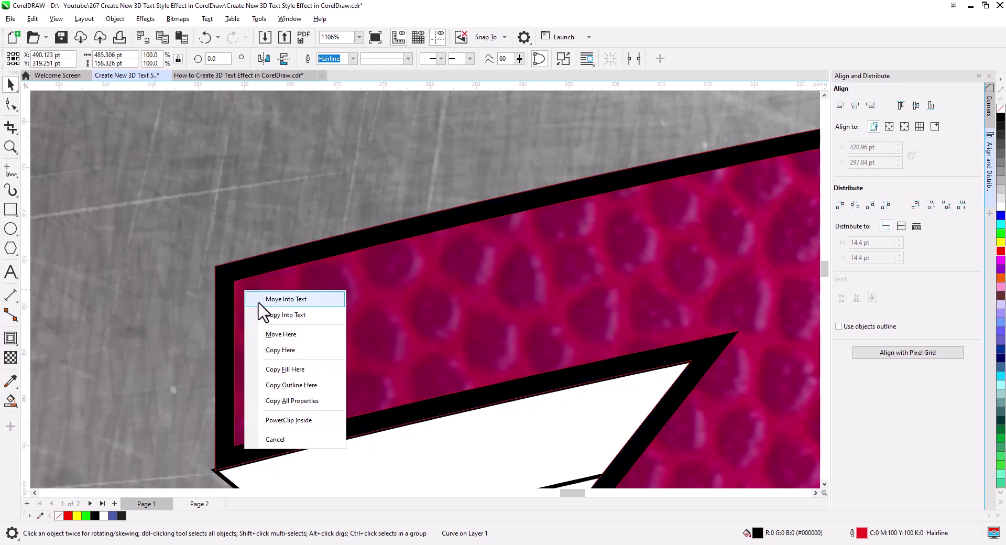
{"action": "left_click", "coordinate": [294, 350]}
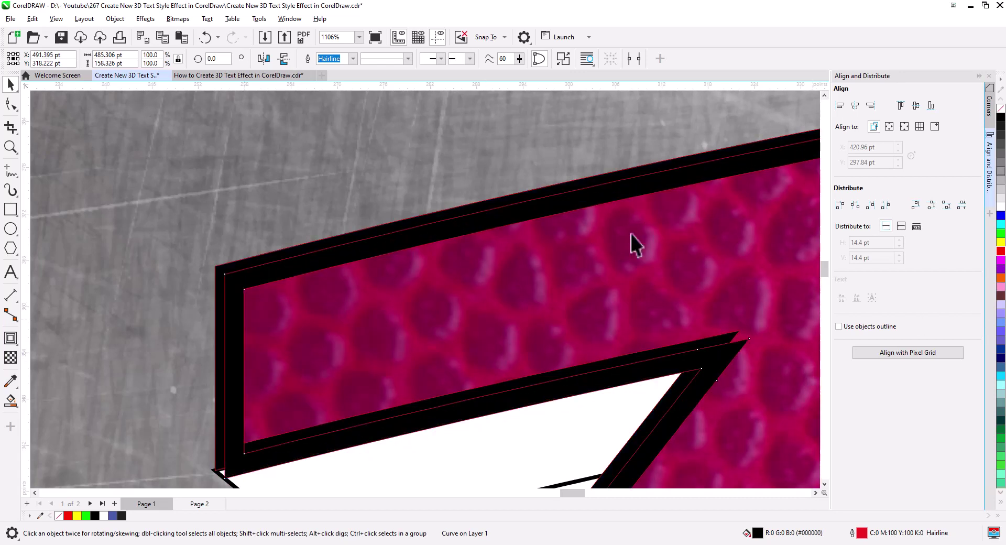
{"action": "right_click", "coordinate": [1001, 117]}
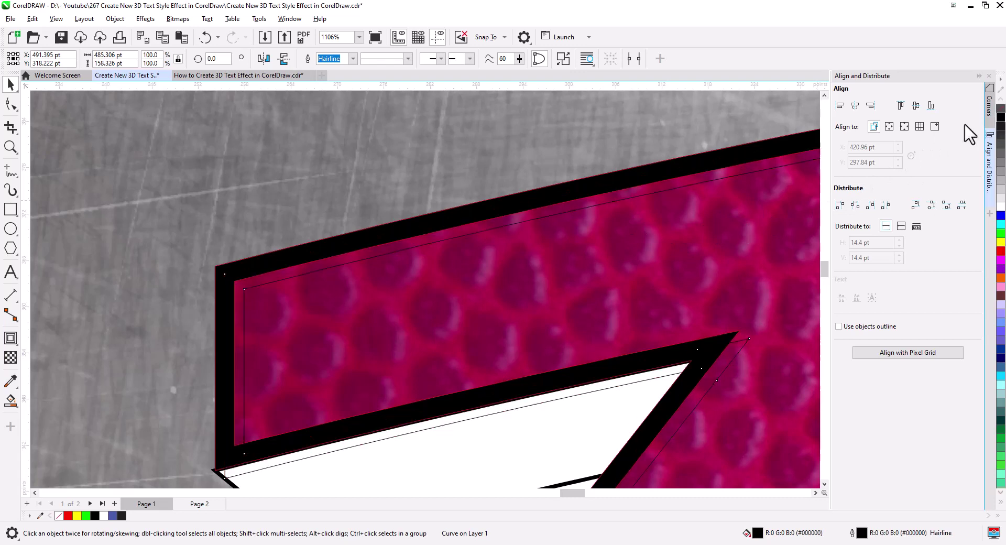
{"action": "right_click", "coordinate": [1001, 243]}
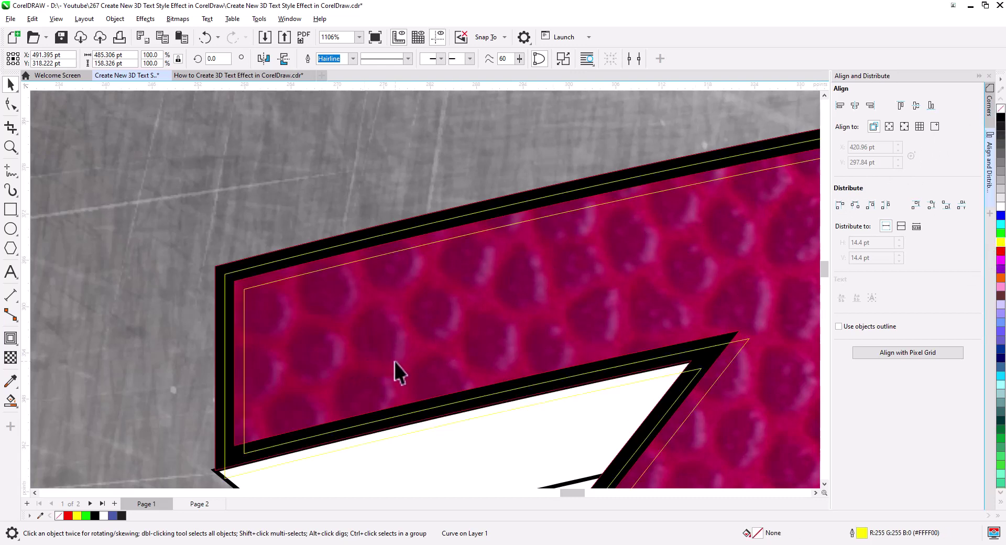
- Smart Fill the offset gaps along the Z's upper left edge, diagonal and lower bar with blue and a 0.5 pt outline
{"action": "left_click_drag", "start_coordinate": [394, 361], "coordinate": [268, 332]}
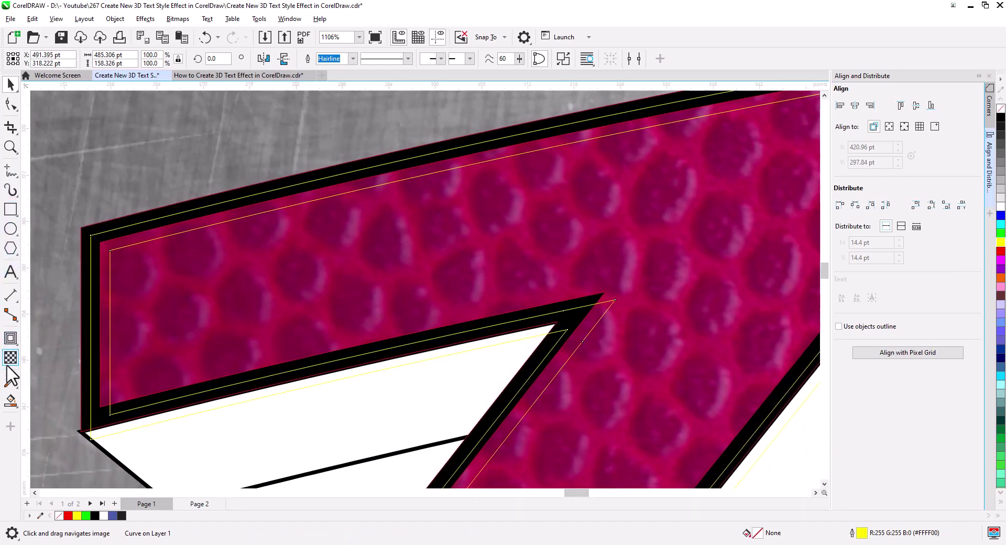
{"action": "left_click", "coordinate": [11, 400]}
{"action": "left_click", "coordinate": [105, 287]}
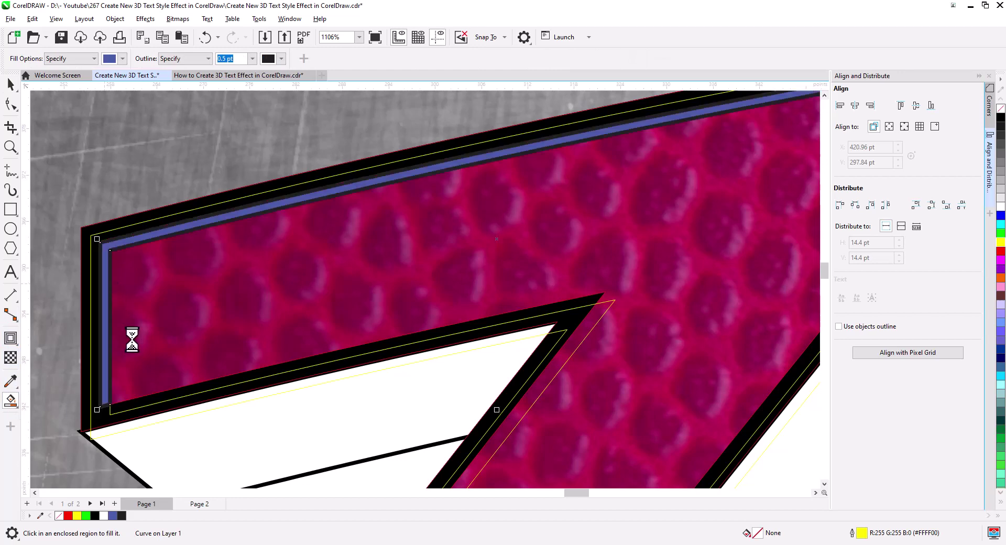
{"action": "left_click_drag", "start_coordinate": [365, 377], "coordinate": [302, 255]}
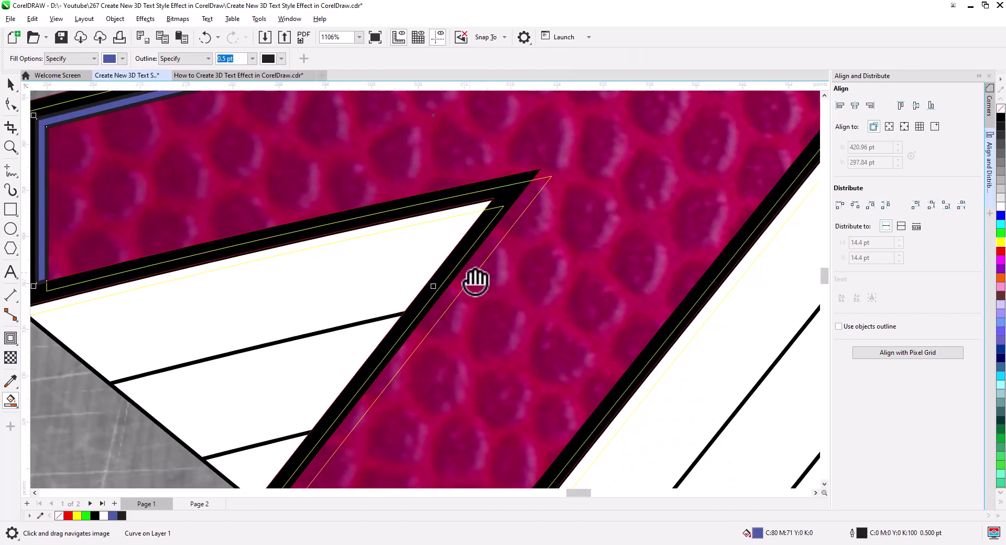
{"action": "left_click", "coordinate": [443, 314]}
{"action": "scroll", "coordinate": [464, 319], "scroll_direction": "down", "scroll_amount": 1}
{"action": "left_click_drag", "start_coordinate": [490, 337], "coordinate": [518, 179]}
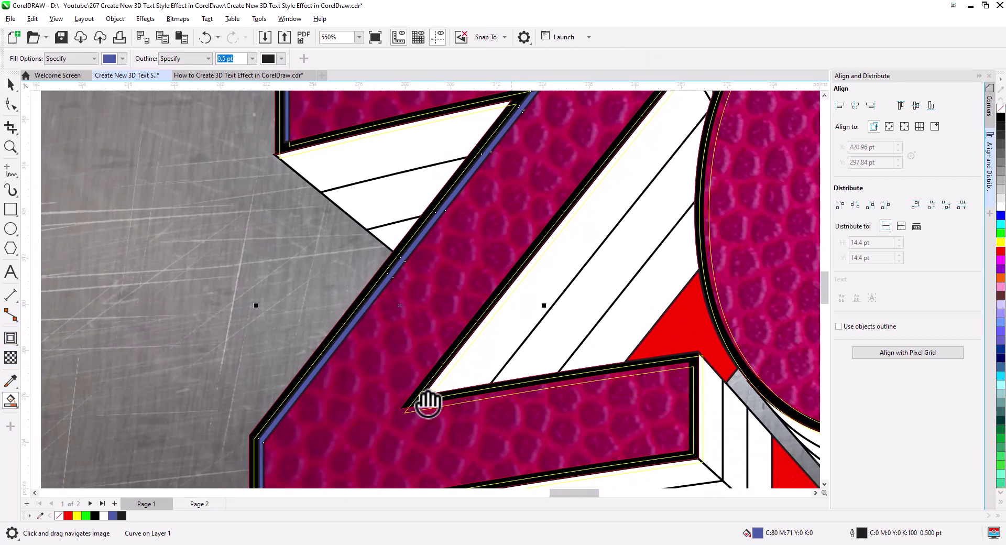
{"action": "left_click_drag", "start_coordinate": [428, 403], "coordinate": [416, 288]}
{"action": "left_click", "coordinate": [430, 292]}
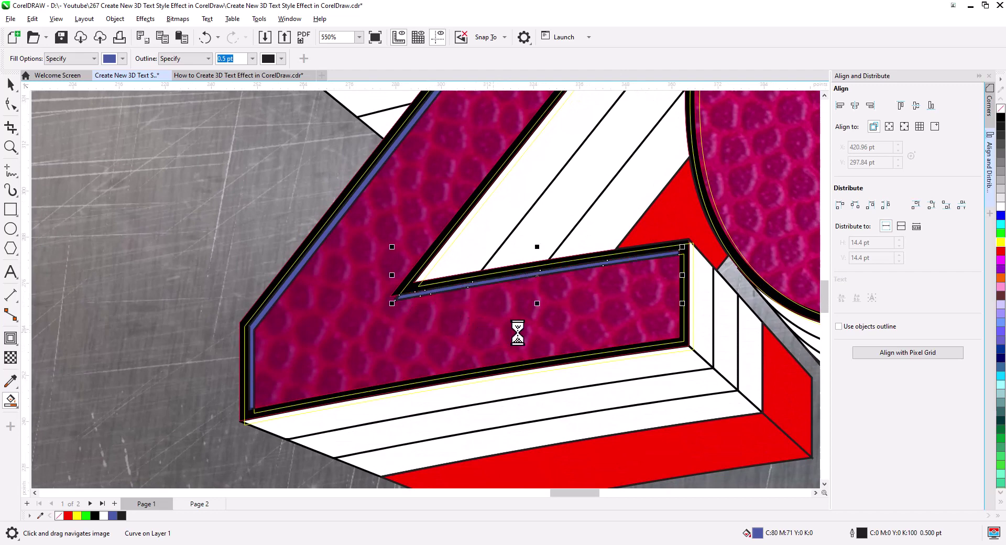
- Smart Fill the offset gaps along the O's outer left edge and inner counter with the same blue
{"action": "left_click_drag", "start_coordinate": [540, 340], "coordinate": [205, 362]}
{"action": "left_click_drag", "start_coordinate": [455, 299], "coordinate": [419, 410]}
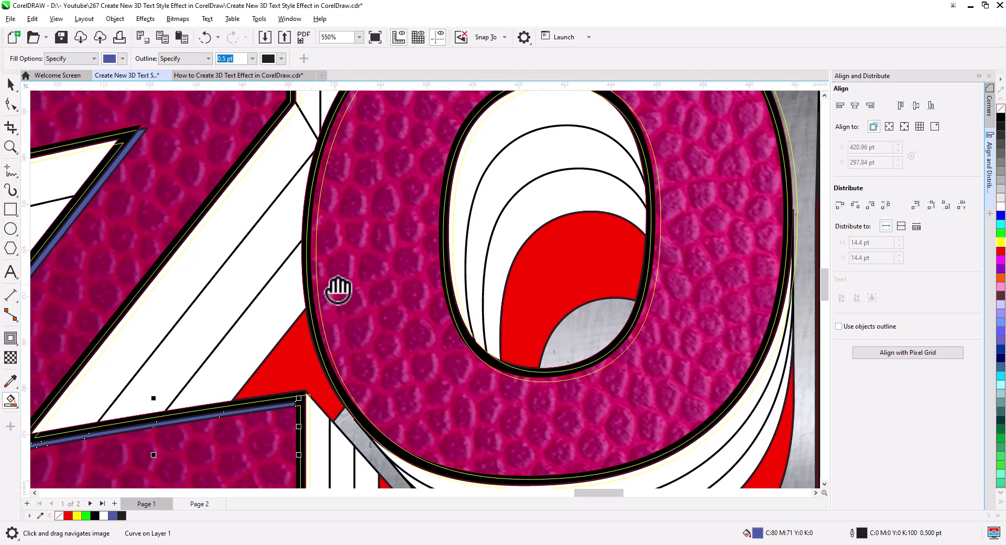
{"action": "left_click", "coordinate": [334, 283]}
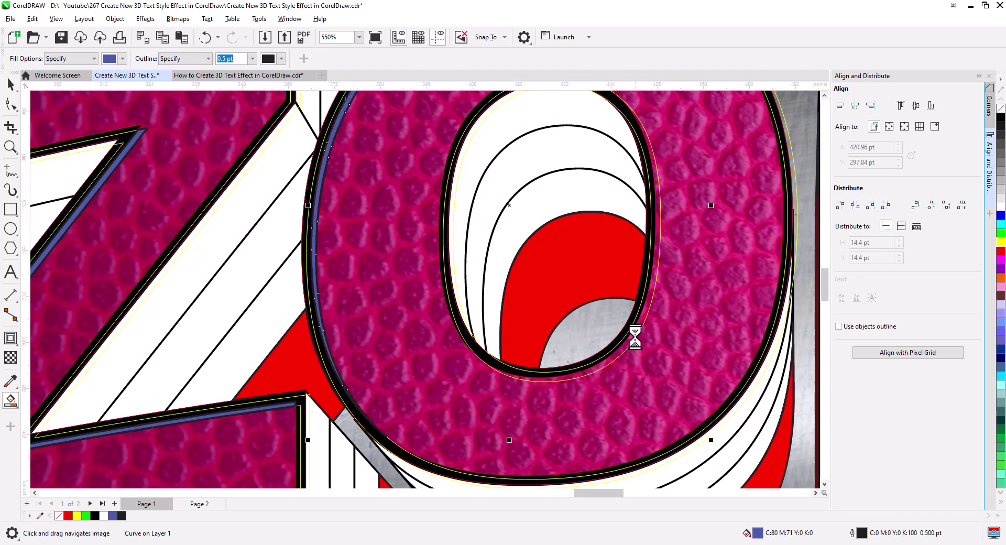
{"action": "left_click_drag", "start_coordinate": [676, 377], "coordinate": [351, 344]}
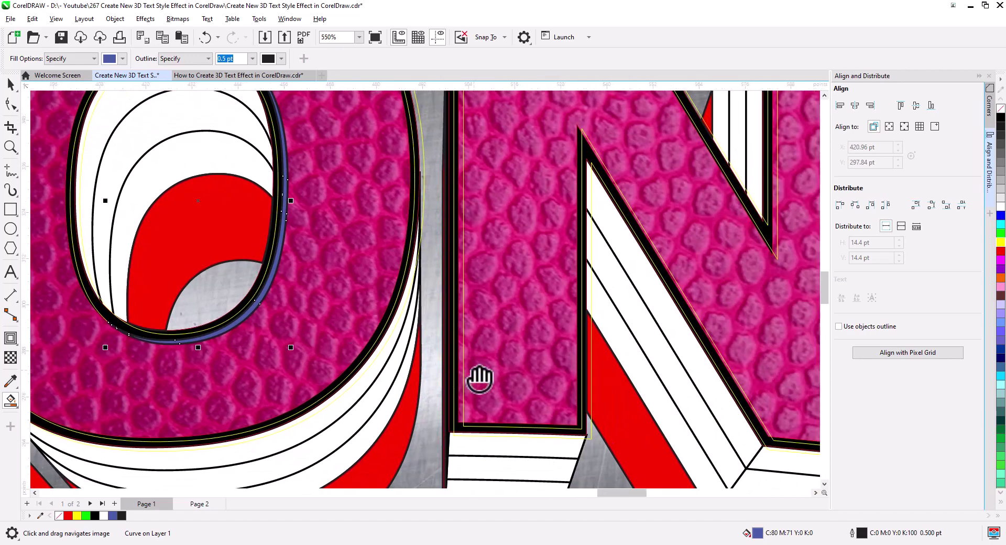
- Smart Fill the offset gaps along the N's left stem, diagonal and right stem with the same blue
{"action": "left_click_drag", "start_coordinate": [478, 378], "coordinate": [441, 383]}
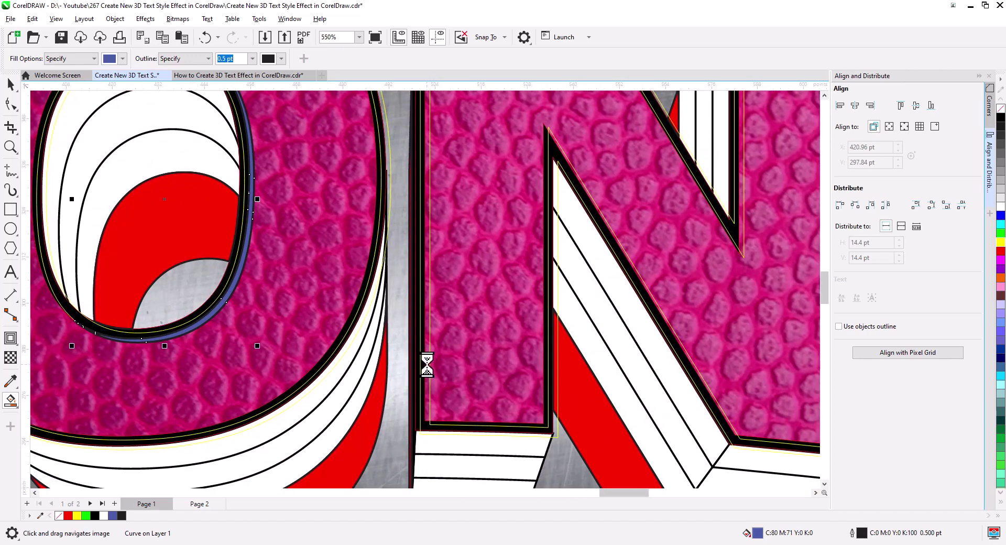
{"action": "left_click_drag", "start_coordinate": [503, 364], "coordinate": [355, 427]}
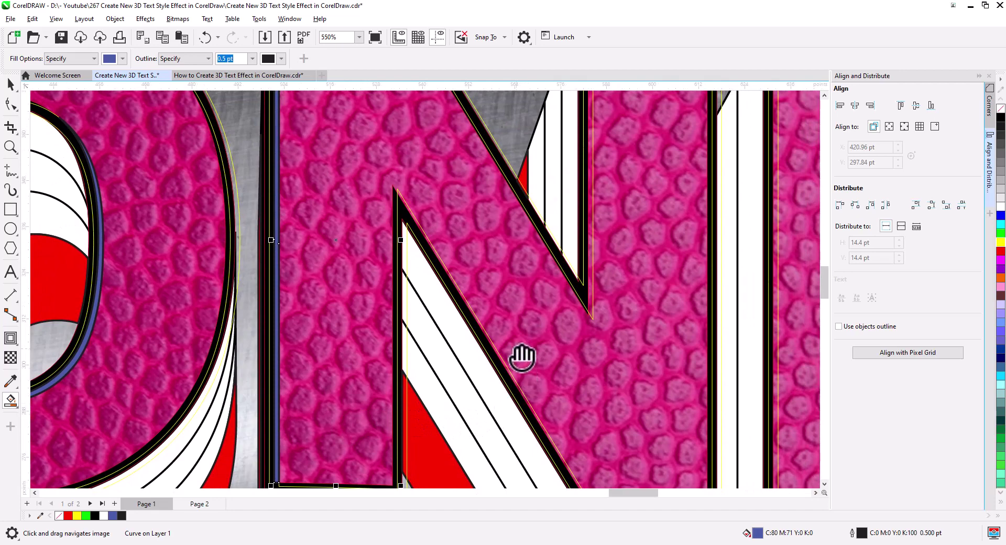
{"action": "scroll", "coordinate": [522, 357], "scroll_direction": "up", "scroll_amount": 2}
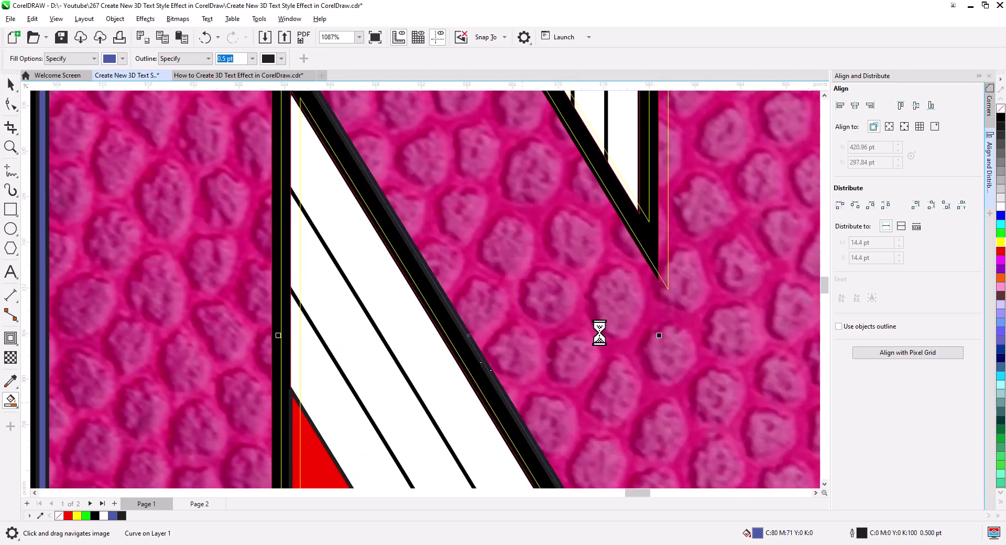
{"action": "scroll", "coordinate": [597, 335], "scroll_direction": "down", "scroll_amount": 2}
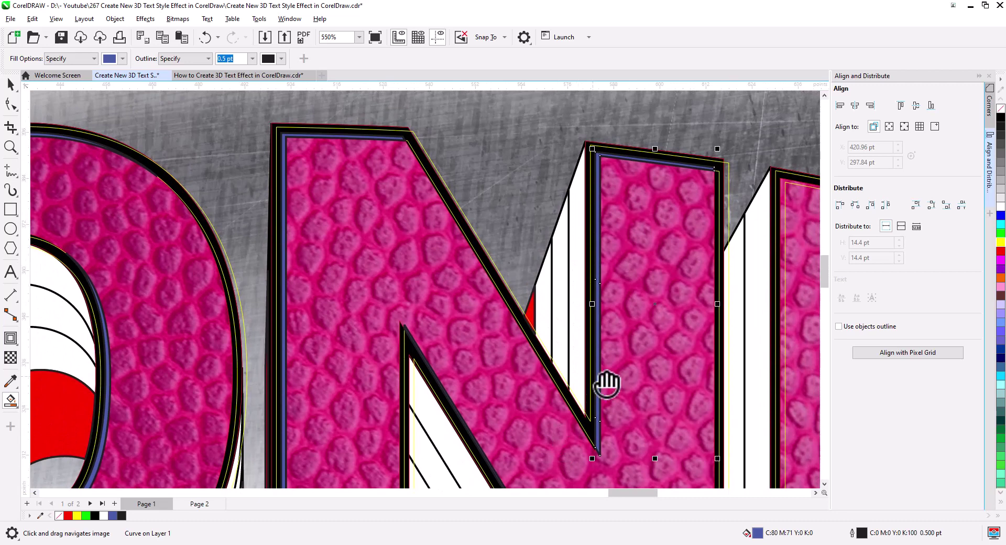
- Smart Fill the offset gaps along the E's stem and the upper edges of its middle and lower arms with blue
{"action": "left_click_drag", "start_coordinate": [647, 386], "coordinate": [370, 250]}
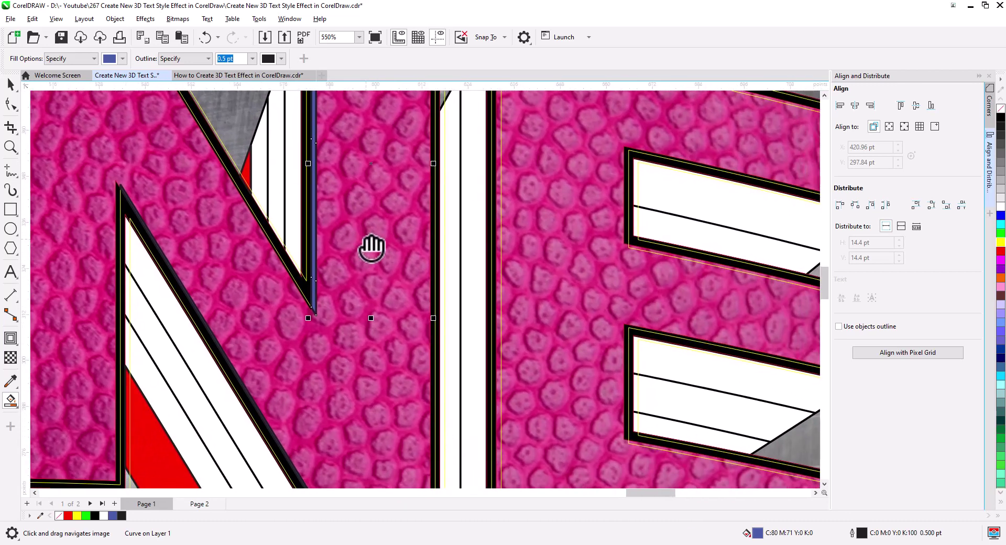
{"action": "left_click_drag", "start_coordinate": [573, 326], "coordinate": [310, 299]}
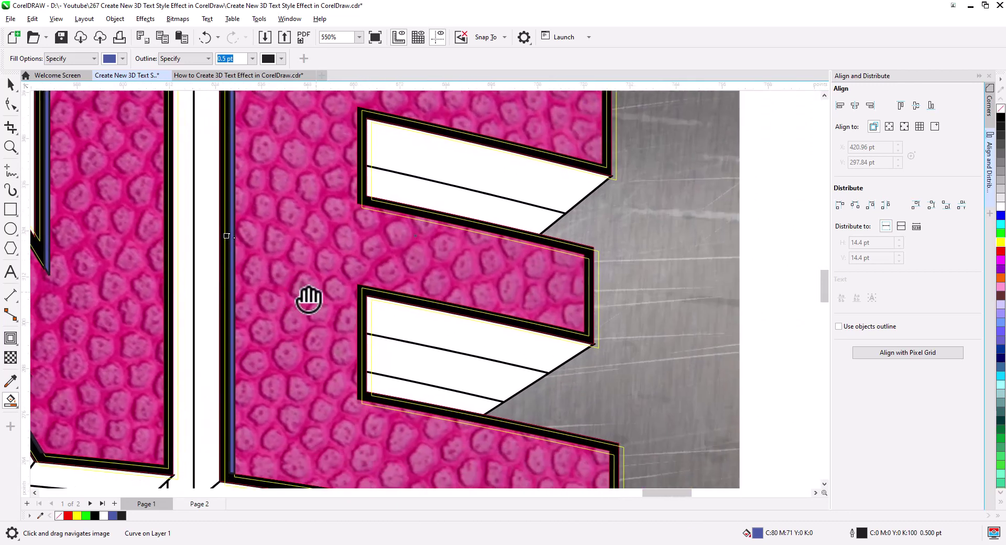
{"action": "left_click", "coordinate": [407, 228]}
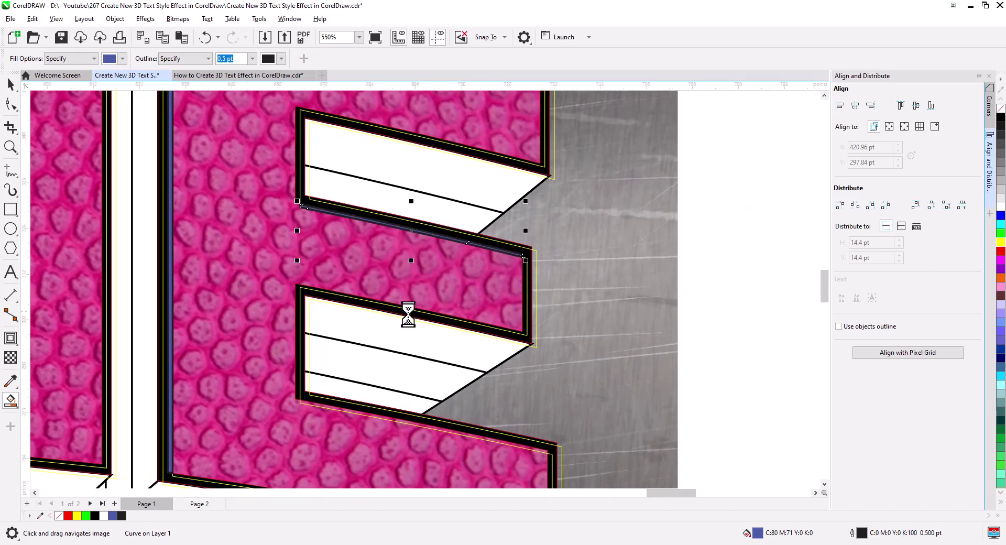
{"action": "left_click", "coordinate": [321, 408]}
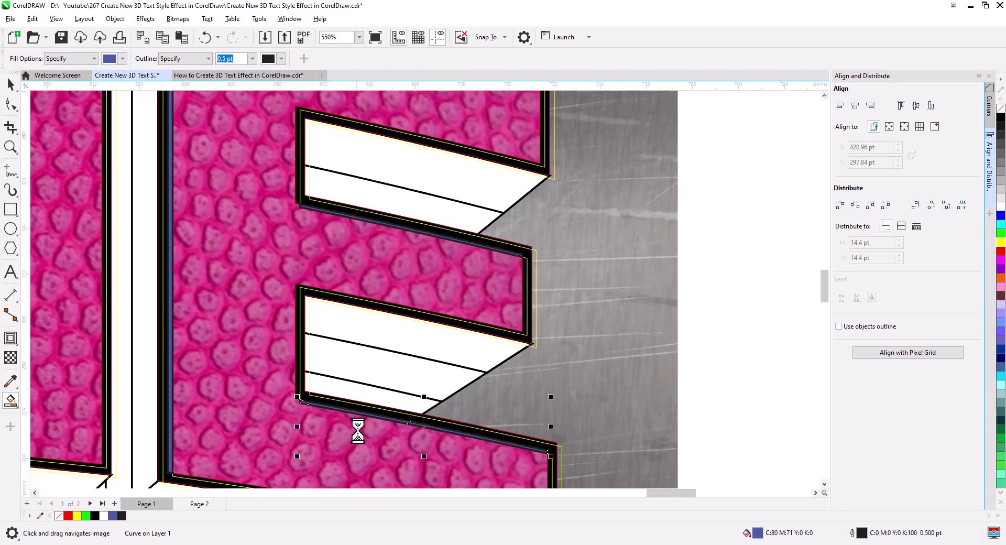
- Inspect the letters from E back to Z for offset gaps without blue fill
{"action": "scroll", "coordinate": [407, 426], "scroll_direction": "down", "scroll_amount": 1}
{"action": "left_click_drag", "start_coordinate": [404, 449], "coordinate": [413, 493]}
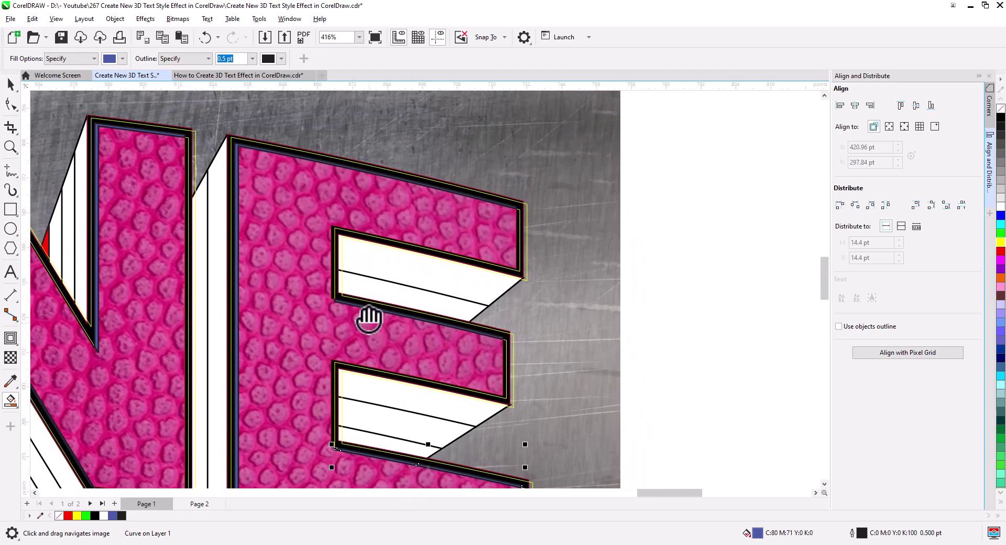
{"action": "left_click_drag", "start_coordinate": [341, 239], "coordinate": [491, 237]}
{"action": "left_click_drag", "start_coordinate": [310, 276], "coordinate": [486, 296]}
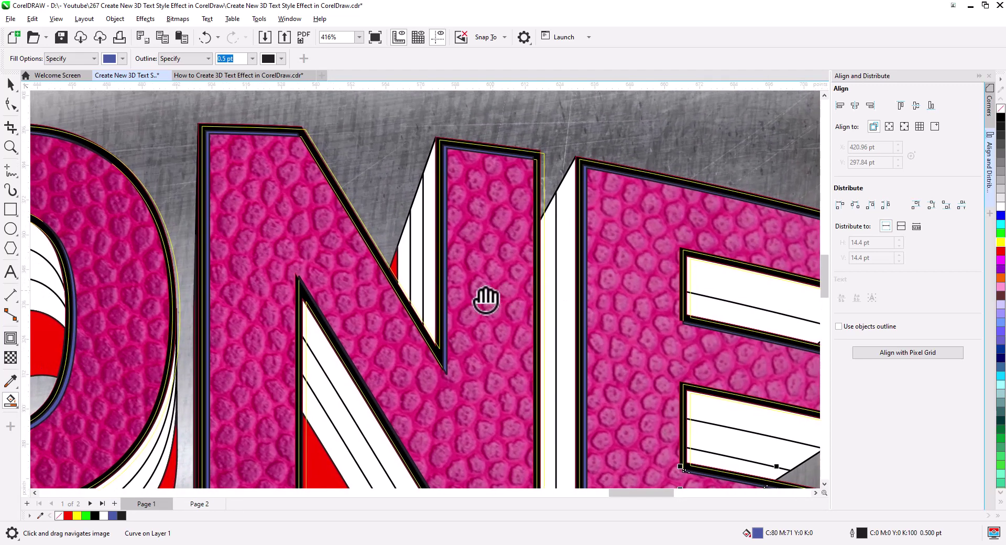
{"action": "left_click_drag", "start_coordinate": [337, 287], "coordinate": [521, 283]}
{"action": "mouse_move", "coordinate": [315, 333]}
{"action": "left_mouse_down"}
{"action": "mouse_move", "coordinate": [457, 300]}
{"action": "mouse_move", "coordinate": [493, 304]}
{"action": "left_mouse_up"}
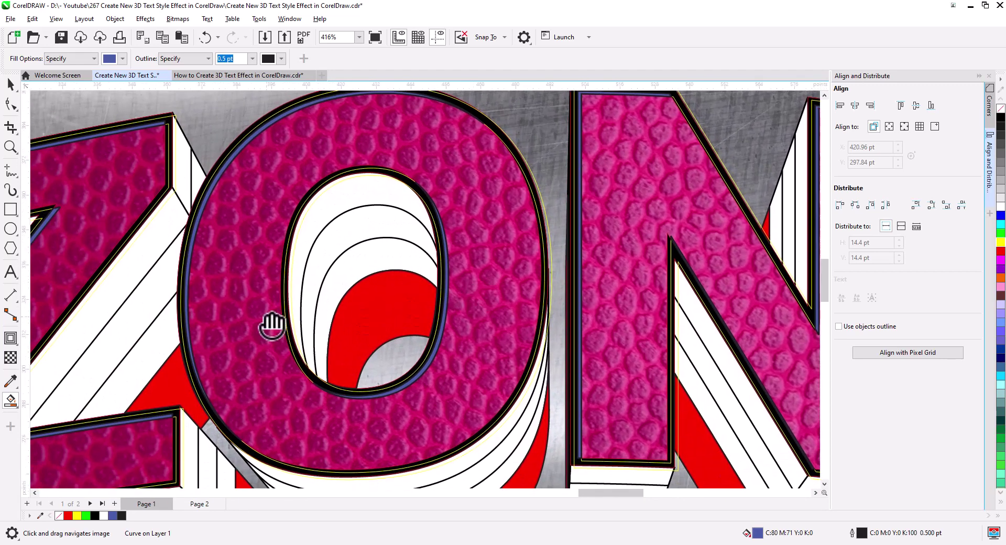
{"action": "left_click_drag", "start_coordinate": [270, 325], "coordinate": [427, 292]}
{"action": "mouse_move", "coordinate": [377, 341]}
{"action": "left_mouse_down"}
{"action": "mouse_move", "coordinate": [391, 253]}
{"action": "mouse_move", "coordinate": [474, 251]}
{"action": "left_mouse_up"}
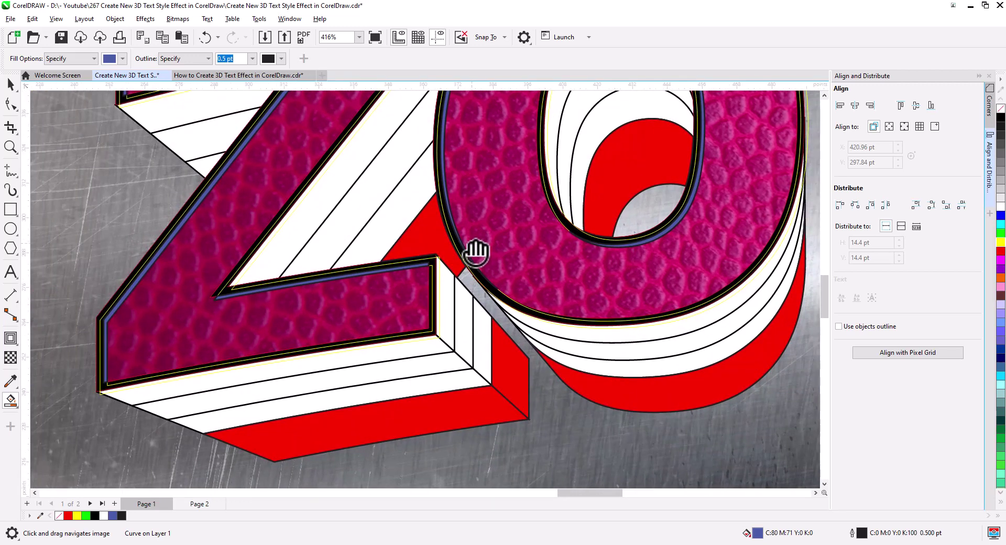
- Delete the yellow-outlined copy of the border
{"action": "left_click", "coordinate": [10, 85]}
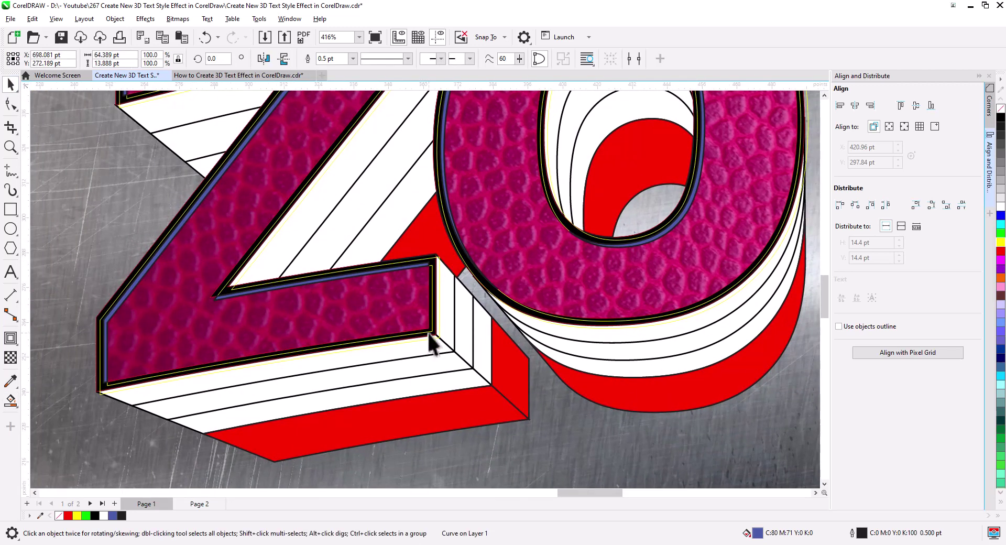
{"action": "left_click", "coordinate": [428, 333]}
{"action": "key", "text": "Escape"}
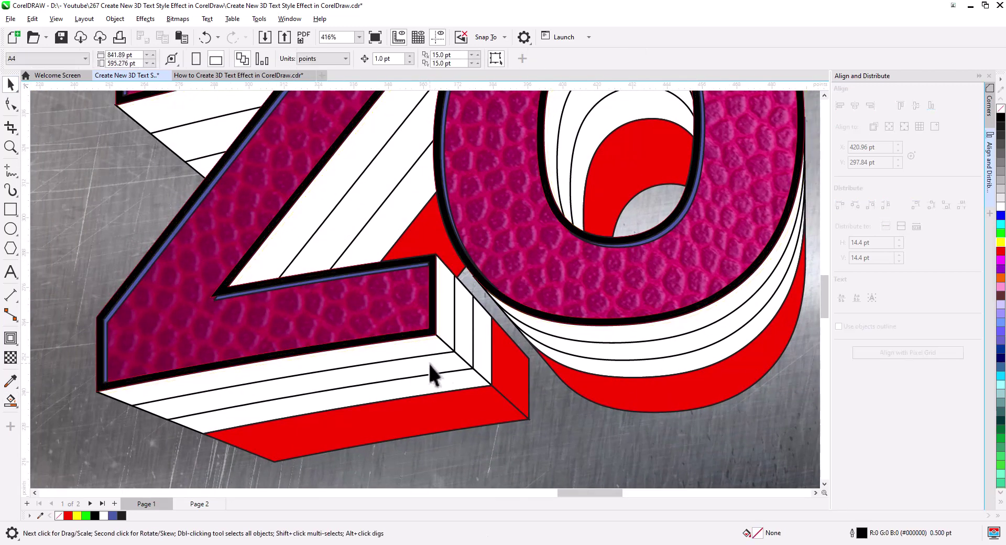
- Draw a 0.5 pt 2-point line, about 1.3 by 1 pt, from the Z's inner border corner to the end of the blue strip
{"action": "scroll", "coordinate": [347, 284], "scroll_direction": "up", "scroll_amount": 3}
{"action": "scroll", "coordinate": [272, 323], "scroll_direction": "up", "scroll_amount": 2}
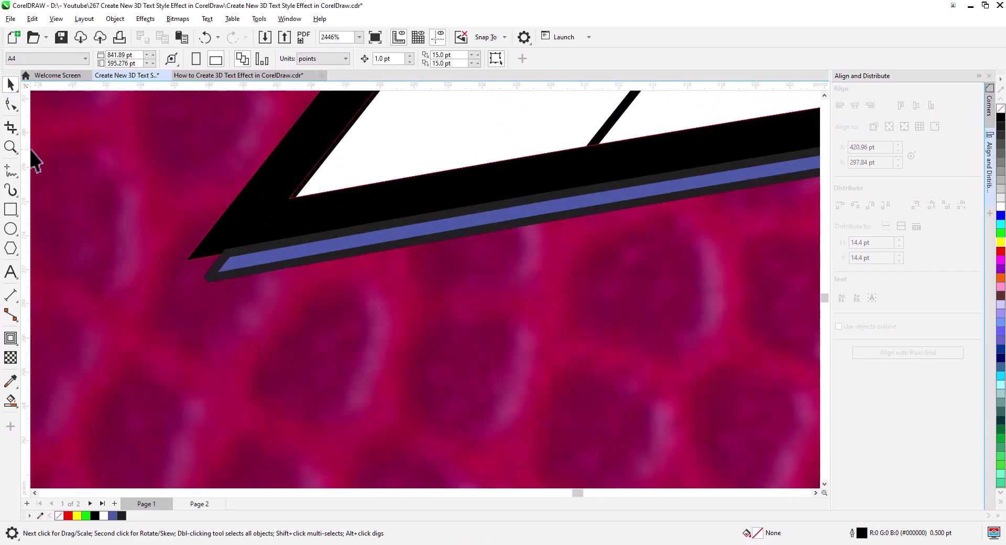
{"action": "left_click", "coordinate": [11, 179]}
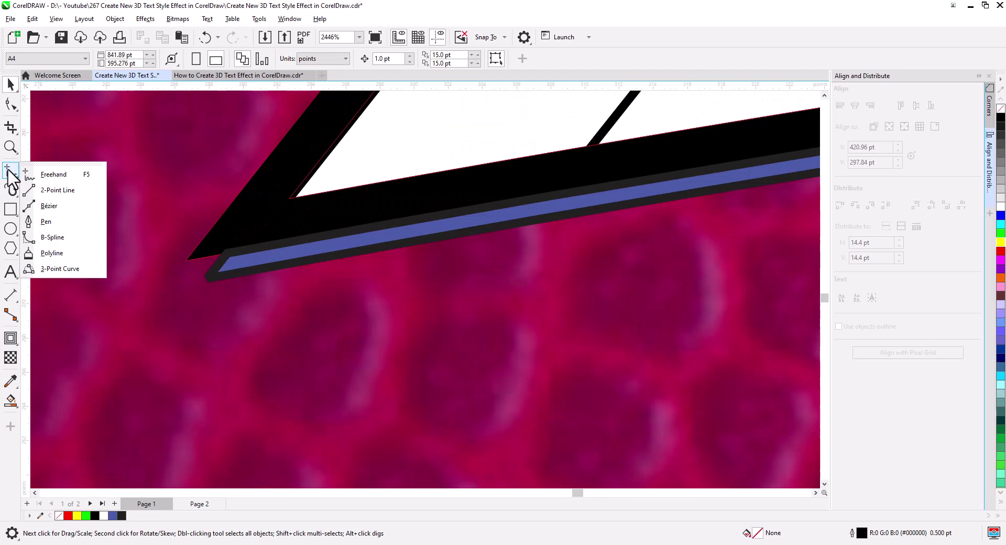
{"action": "left_click", "coordinate": [58, 191]}
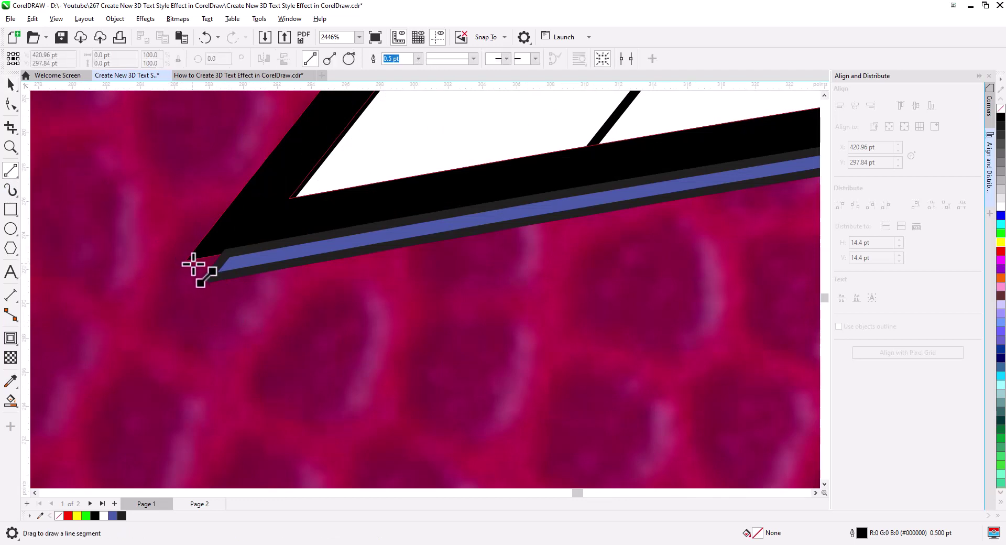
{"action": "left_click_drag", "start_coordinate": [186, 260], "coordinate": [207, 279]}
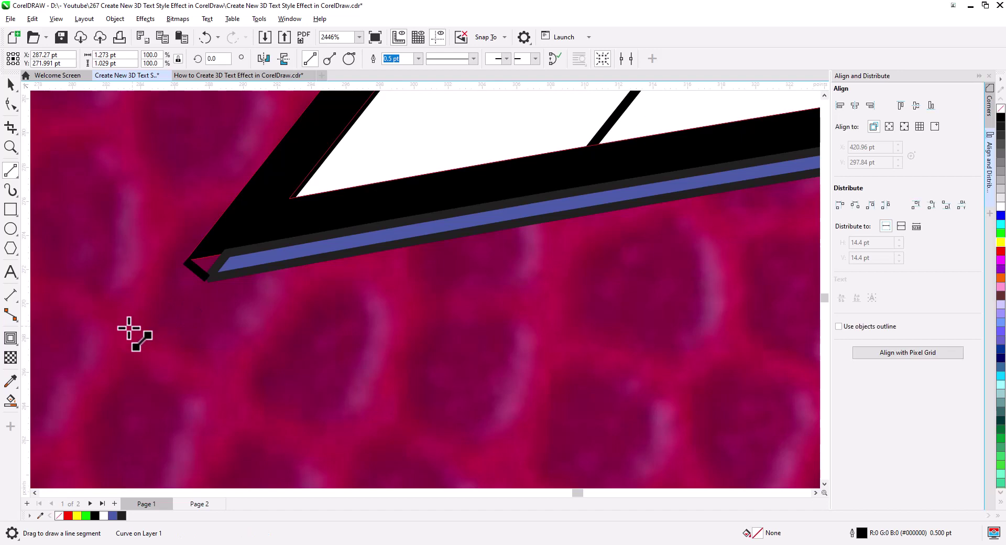
- Smart Fill the small triangle at the Z's inner corner with blue and weld it to the lower bar's blue strip
{"action": "left_click", "coordinate": [11, 401]}
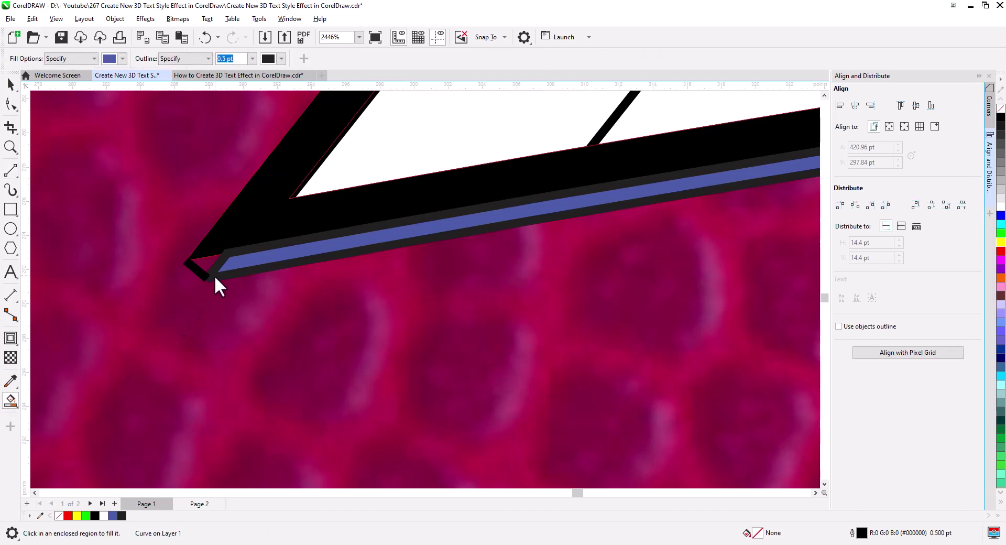
{"action": "left_click", "coordinate": [11, 83]}
{"action": "left_click", "coordinate": [273, 259], "text": "shift"}
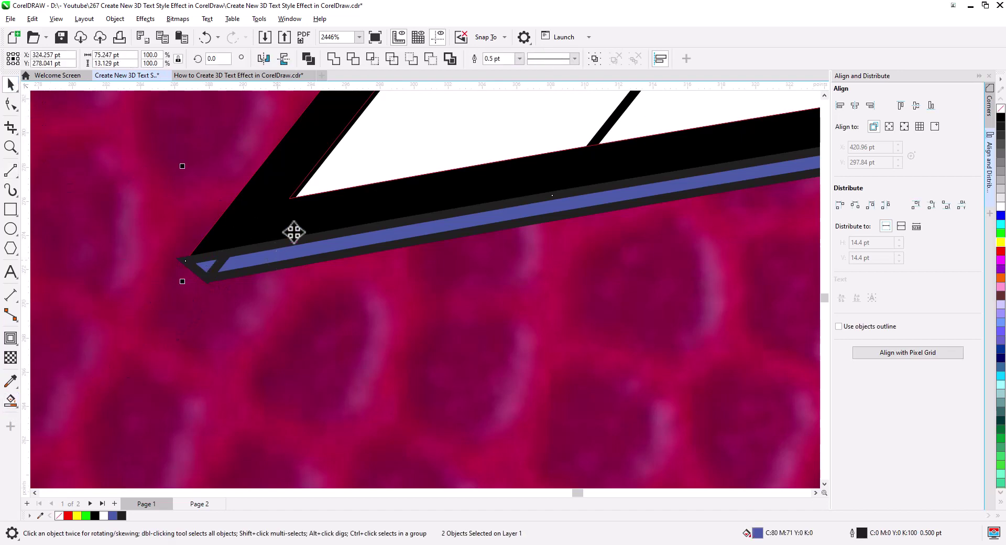
{"action": "left_click", "coordinate": [334, 58]}
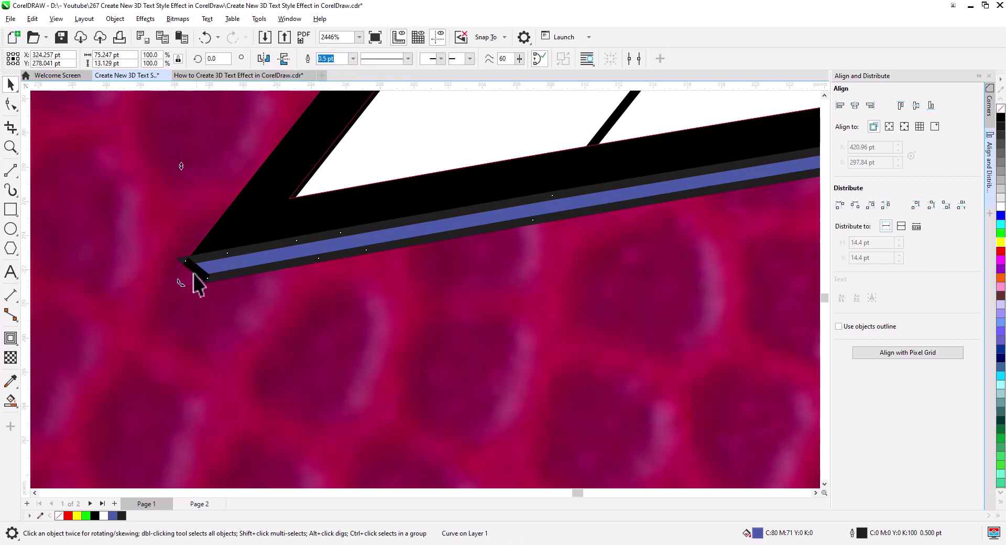
- Delete the black helper line at the Z's lower inner corner
{"action": "left_click", "coordinate": [198, 272]}
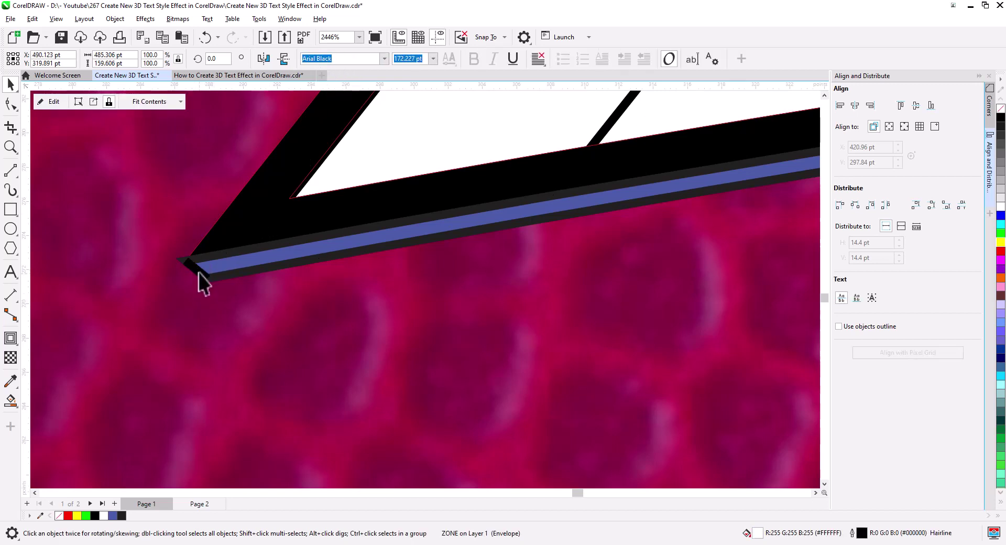
{"action": "left_click", "coordinate": [197, 300]}
{"action": "scroll", "coordinate": [207, 284], "scroll_direction": "down", "scroll_amount": 5}
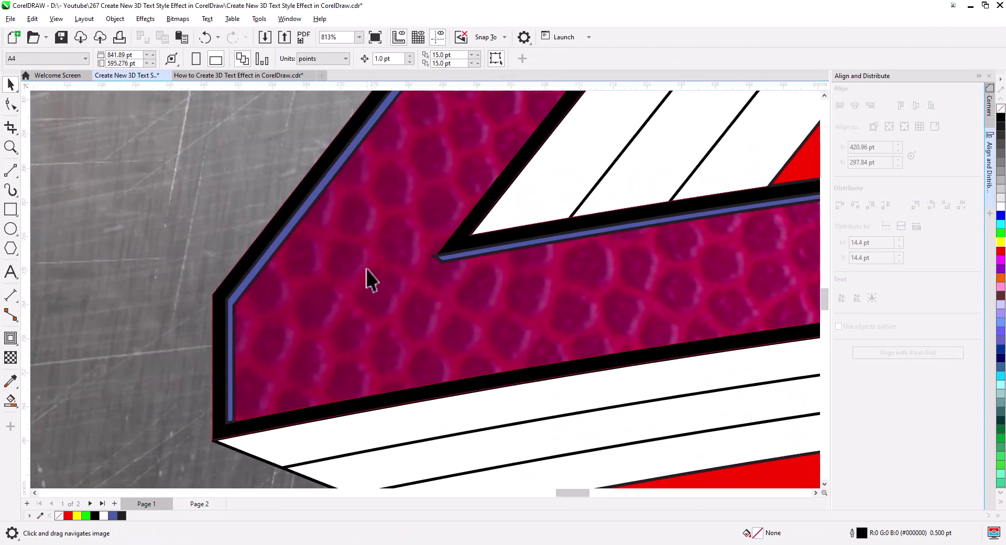
- Draw a 0.5 pt 2-point line across the gap at the Z's upper inner corner and Smart Fill the triangle blue
{"action": "scroll", "coordinate": [362, 278], "scroll_direction": "up", "scroll_amount": 5}
{"action": "left_click", "coordinate": [11, 170]}
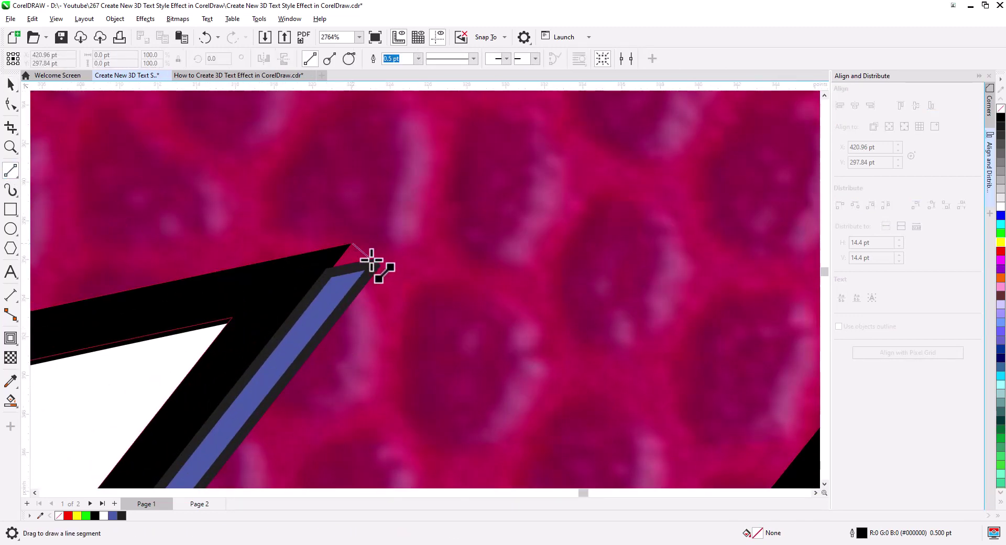
{"action": "left_click_drag", "start_coordinate": [372, 260], "coordinate": [377, 264]}
{"action": "left_click", "coordinate": [11, 400]}
{"action": "left_click", "coordinate": [356, 257]}
- Weld the filled triangle at the Z's upper inner corner to the diagonal blue strip
{"action": "scroll", "coordinate": [254, 285], "scroll_direction": "down", "scroll_amount": 2}
{"action": "left_click", "coordinate": [11, 84]}
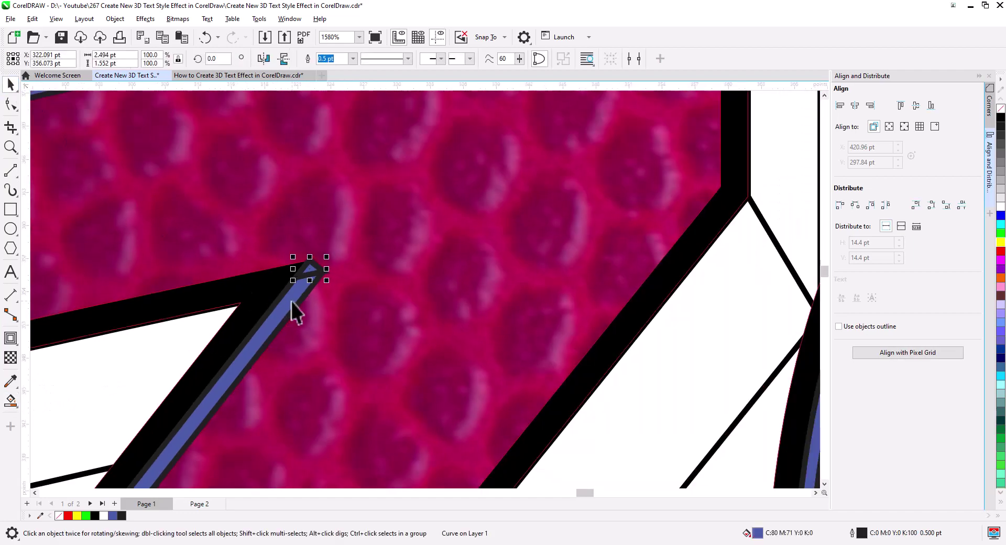
{"action": "left_click", "coordinate": [291, 301], "text": "shift"}
{"action": "left_click", "coordinate": [334, 58]}
- Bridge the gap at the N's upper inner point with a 0.5 pt 2-point line and Smart Fill the enclosed area blue
{"action": "left_click_drag", "start_coordinate": [215, 216], "coordinate": [581, 232]}
{"action": "left_click_drag", "start_coordinate": [591, 270], "coordinate": [297, 204]}
{"action": "scroll", "coordinate": [637, 340], "scroll_direction": "down", "scroll_amount": 2}
{"action": "left_click_drag", "start_coordinate": [637, 341], "coordinate": [316, 238]}
{"action": "left_click_drag", "start_coordinate": [734, 270], "coordinate": [373, 486]}
{"action": "scroll", "coordinate": [426, 258], "scroll_direction": "up", "scroll_amount": 2}
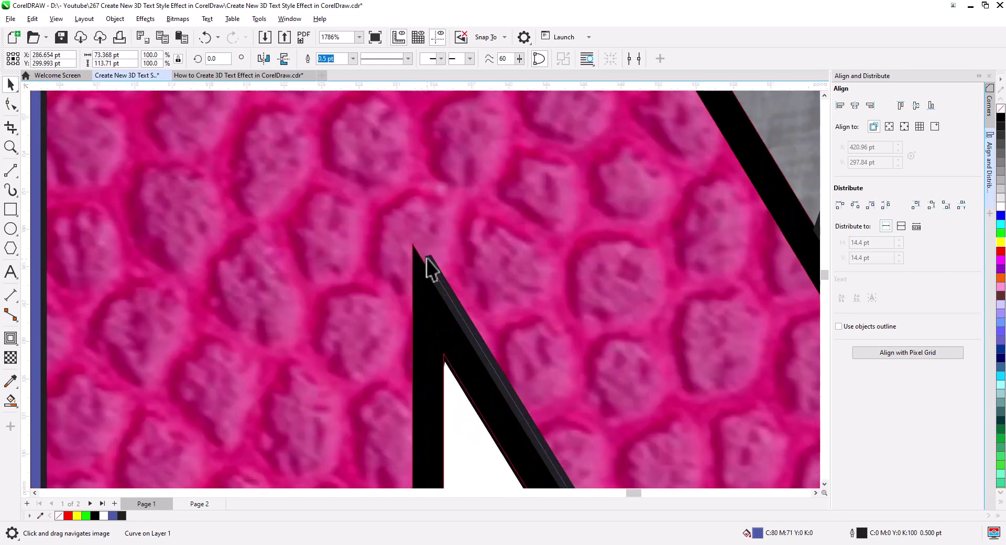
{"action": "scroll", "coordinate": [426, 258], "scroll_direction": "up", "scroll_amount": 2}
{"action": "left_click_drag", "start_coordinate": [426, 258], "coordinate": [417, 339]}
{"action": "left_click", "coordinate": [10, 170]}
{"action": "left_click", "coordinate": [10, 401]}
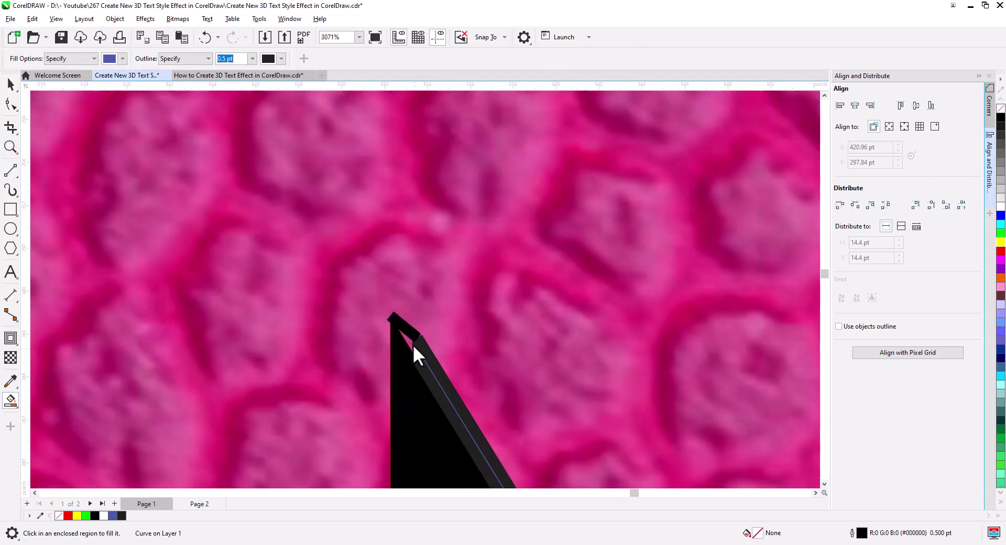
{"action": "left_click", "coordinate": [413, 345]}
- Weld the filled piece to the N's diagonal strip and delete the helper line at its upper inner point
{"action": "left_click", "coordinate": [11, 85]}
{"action": "left_click", "coordinate": [441, 385], "text": "shift"}
{"action": "left_click", "coordinate": [334, 58]}
{"action": "scroll", "coordinate": [457, 244], "scroll_direction": "down", "scroll_amount": 2}
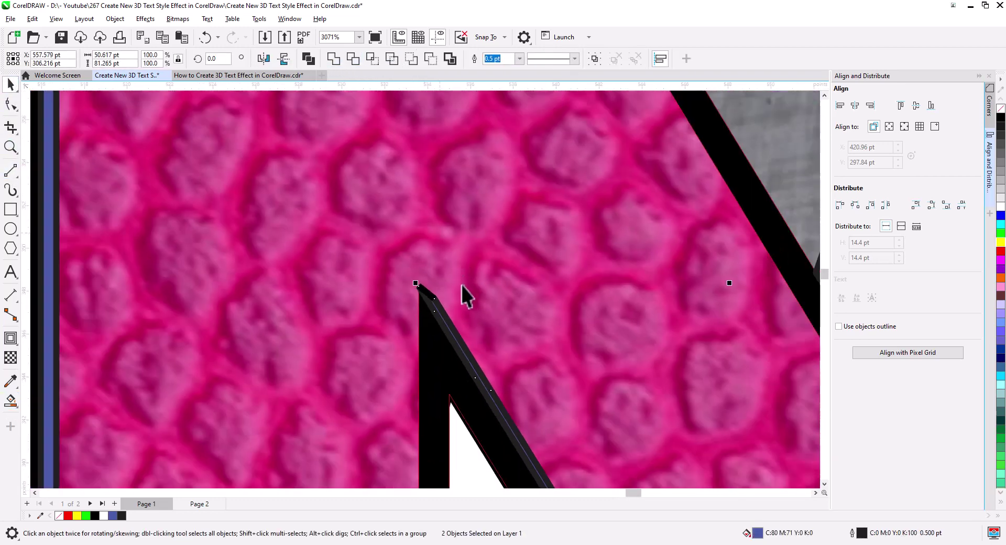
{"action": "left_click", "coordinate": [426, 292]}
{"action": "key", "text": "Delete"}
{"action": "scroll", "coordinate": [485, 291], "scroll_direction": "down", "scroll_amount": 1}
- Bridge the N's lower inner point to its vertical strip's end with a 2-point line and Smart Fill the gap blue
{"action": "left_click_drag", "start_coordinate": [535, 303], "coordinate": [254, 141]}
{"action": "scroll", "coordinate": [414, 271], "scroll_direction": "up", "scroll_amount": 2}
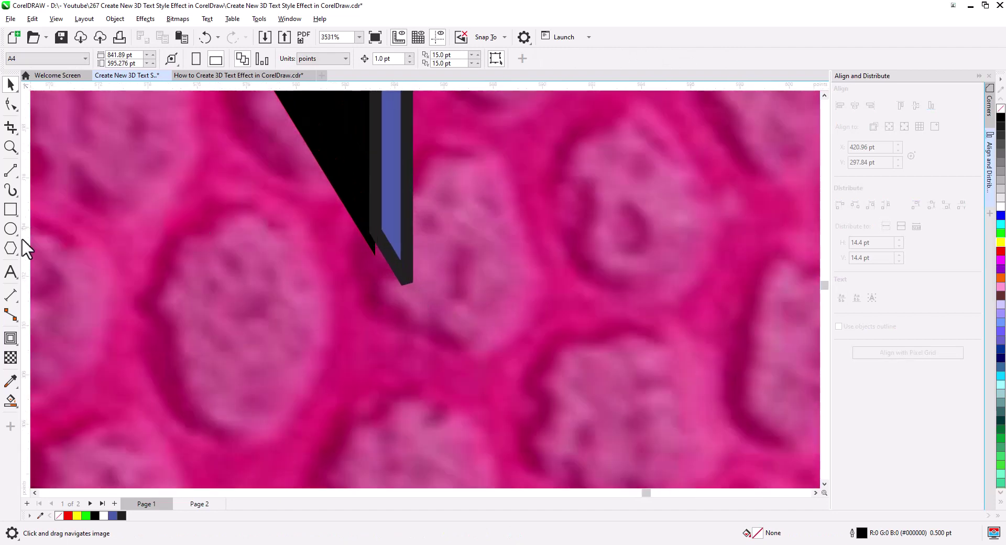
{"action": "left_click", "coordinate": [11, 104]}
{"action": "left_click", "coordinate": [11, 171]}
{"action": "left_click_drag", "start_coordinate": [374, 254], "coordinate": [406, 283]}
{"action": "key", "text": "s"}
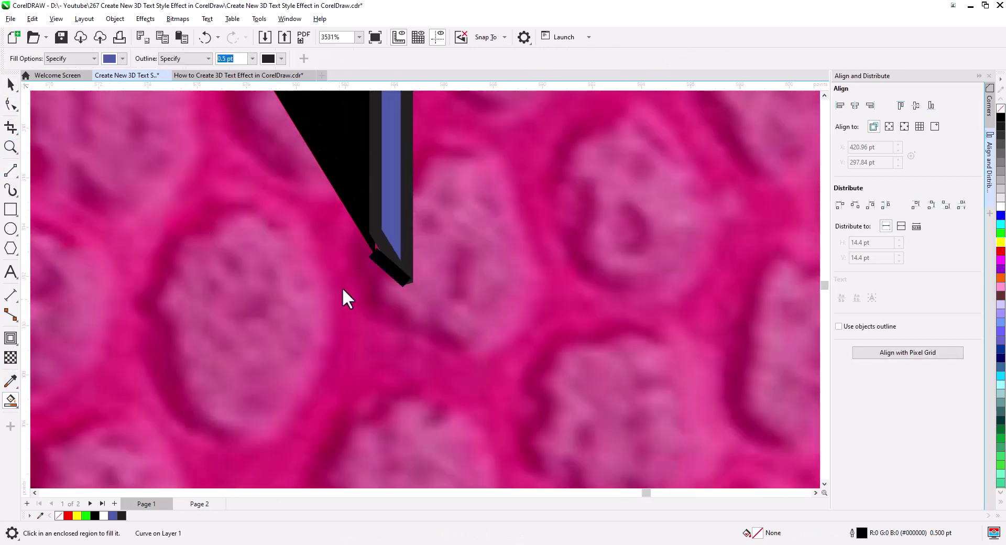
{"action": "left_click", "coordinate": [383, 255]}
- Weld the filled piece to the N's right vertical strip and delete the helper line at its lower inner point
{"action": "left_click", "coordinate": [10, 84]}
{"action": "left_click", "coordinate": [391, 189], "text": "shift"}
{"action": "left_click", "coordinate": [333, 58]}
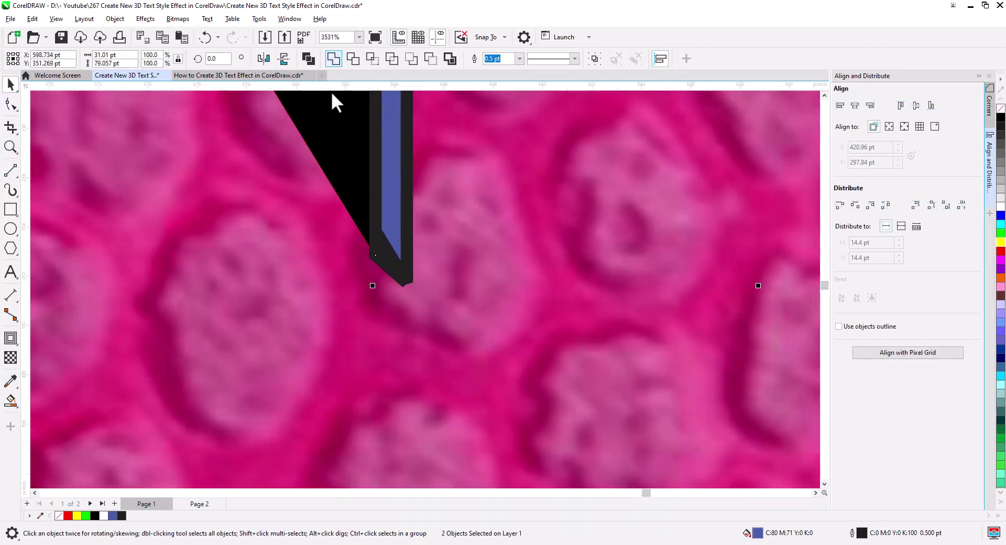
{"action": "left_click", "coordinate": [390, 275]}
{"action": "key", "text": "Delete"}
- Bridge the gap at the inner corner of the E's lower arm with a 2-point line and Smart Fill it
{"action": "scroll", "coordinate": [374, 307], "scroll_direction": "down", "scroll_amount": 4}
{"action": "left_click_drag", "start_coordinate": [473, 351], "coordinate": [314, 291]}
{"action": "scroll", "coordinate": [463, 337], "scroll_direction": "up", "scroll_amount": 2}
{"action": "scroll", "coordinate": [463, 337], "scroll_direction": "up", "scroll_amount": 2}
{"action": "left_click", "coordinate": [10, 172]}
{"action": "left_click_drag", "start_coordinate": [372, 328], "coordinate": [384, 341]}
{"action": "scroll", "coordinate": [386, 310], "scroll_direction": "up", "scroll_amount": 2}
- Weld the filled corner piece to the strip on the E's lower arm and delete its helper line
{"action": "left_click", "coordinate": [10, 85]}
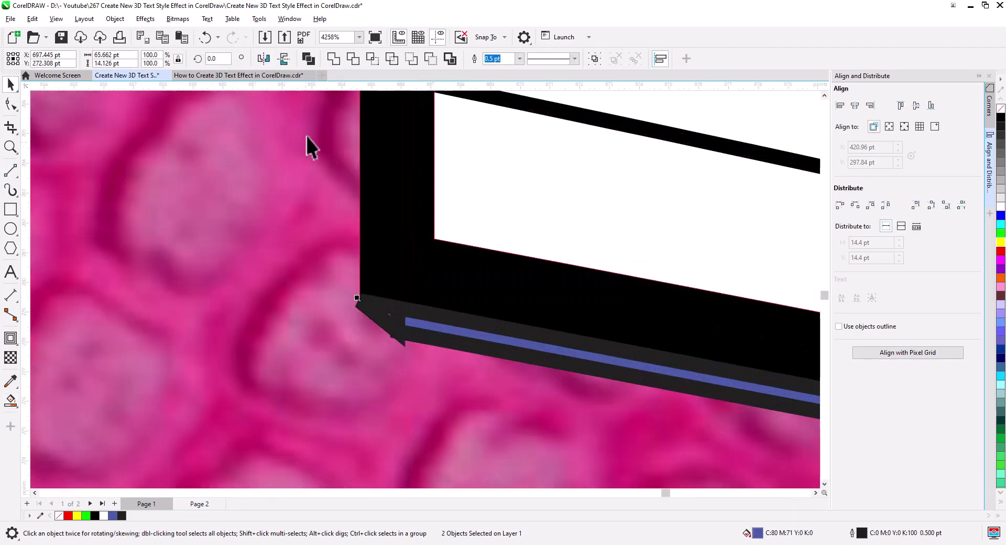
{"action": "left_click", "coordinate": [336, 339]}
{"action": "left_click", "coordinate": [382, 320]}
{"action": "key", "text": "Delete"}
- Draw a 2-point line about 1.4 pt long at the inner corner of the E's middle arm and Smart Fill the gap
{"action": "left_click_drag", "start_coordinate": [440, 157], "coordinate": [424, 498]}
{"action": "left_click_drag", "start_coordinate": [335, 120], "coordinate": [314, 326]}
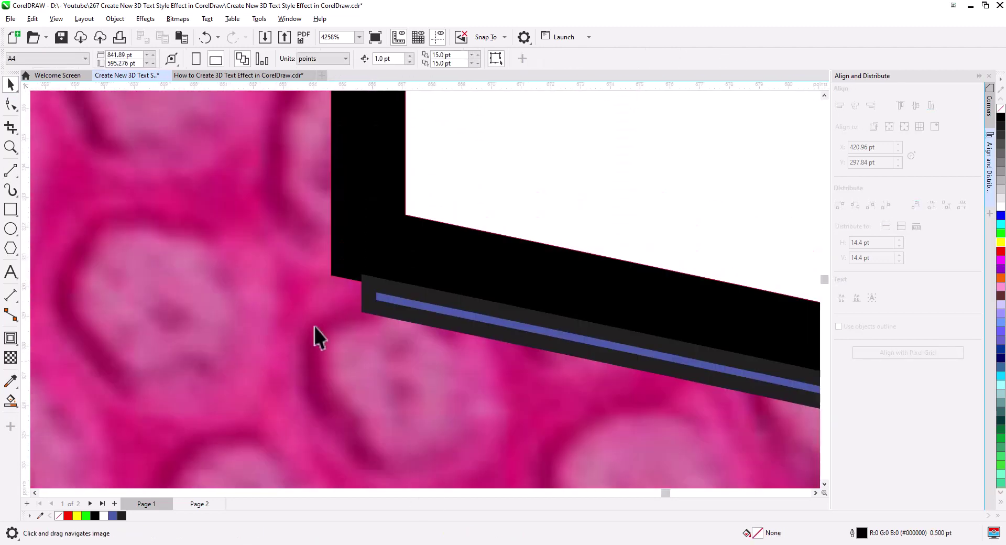
{"action": "left_click", "coordinate": [11, 172]}
{"action": "left_click_drag", "start_coordinate": [329, 279], "coordinate": [366, 309]}
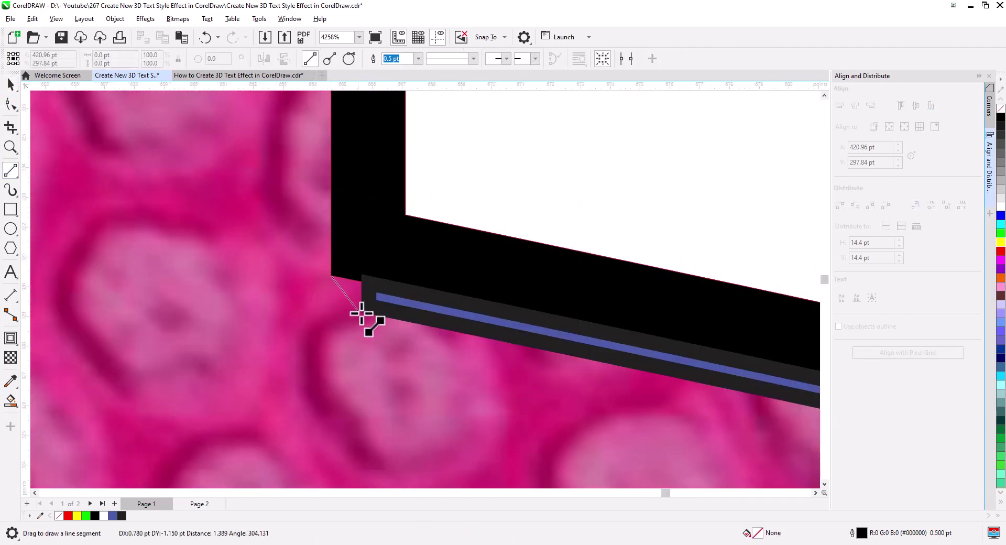
{"action": "left_click", "coordinate": [10, 401]}
{"action": "left_click", "coordinate": [351, 293]}
- Weld the filled corner piece to the strip on the E's middle arm and delete its helper line
{"action": "left_click", "coordinate": [352, 59]}
{"action": "left_click", "coordinate": [360, 303]}
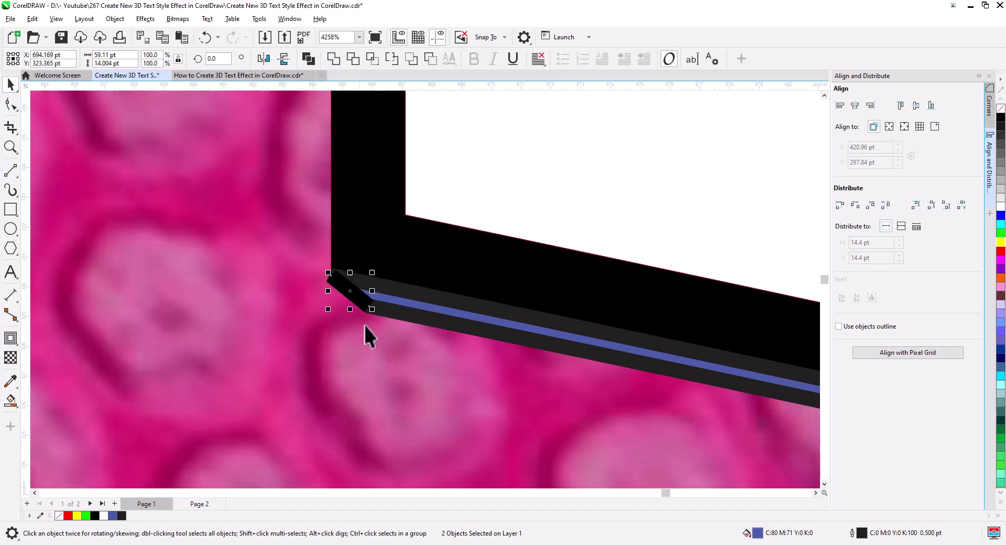
{"action": "key", "text": "Delete"}
- PowerClip the scratched metal background bitmap inside the black border around the ZONE letters
{"action": "scroll", "coordinate": [384, 321], "scroll_direction": "down", "scroll_amount": 3}
{"action": "left_click_drag", "start_coordinate": [350, 257], "coordinate": [473, 344]}
{"action": "scroll", "coordinate": [474, 344], "scroll_direction": "down", "scroll_amount": 5}
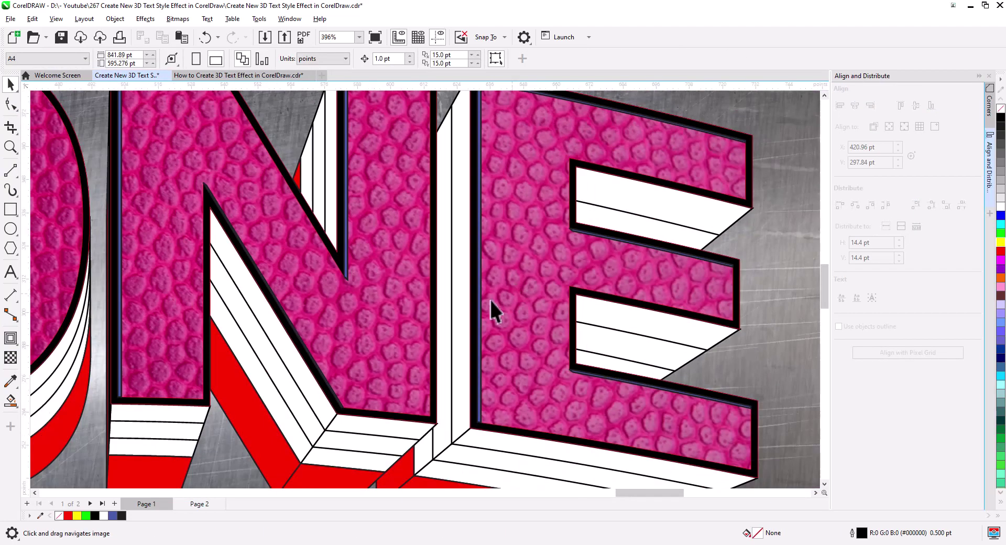
{"action": "scroll", "coordinate": [382, 298], "scroll_direction": "up", "scroll_amount": 1}
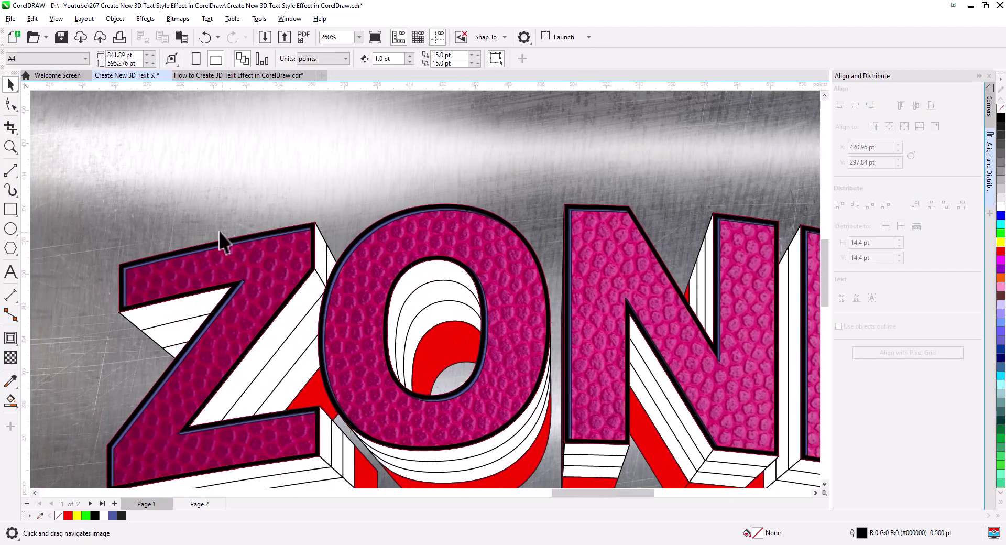
{"action": "scroll", "coordinate": [209, 200], "scroll_direction": "up", "scroll_amount": 1}
{"action": "left_click", "coordinate": [227, 203]}
{"action": "right_click", "coordinate": [209, 184]}
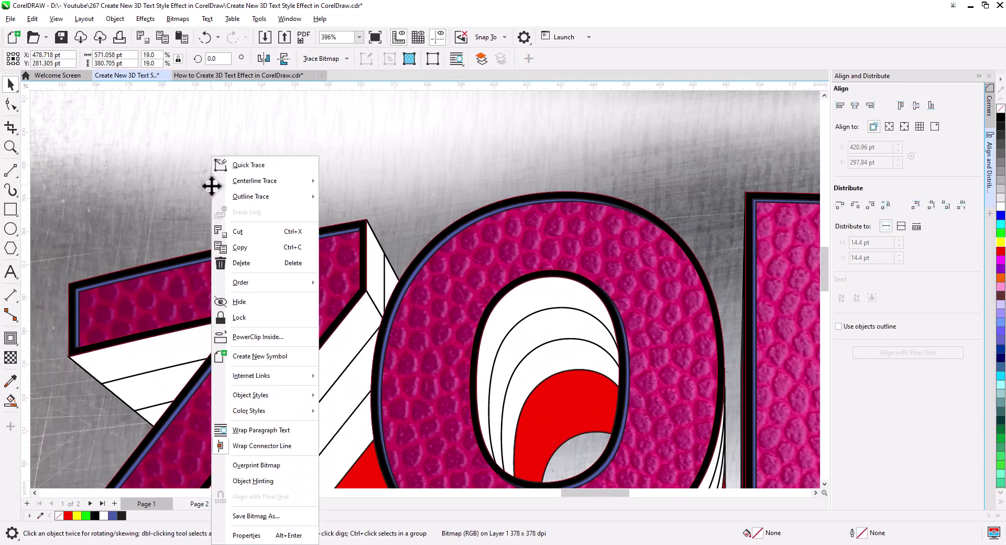
{"action": "left_click", "coordinate": [259, 337]}
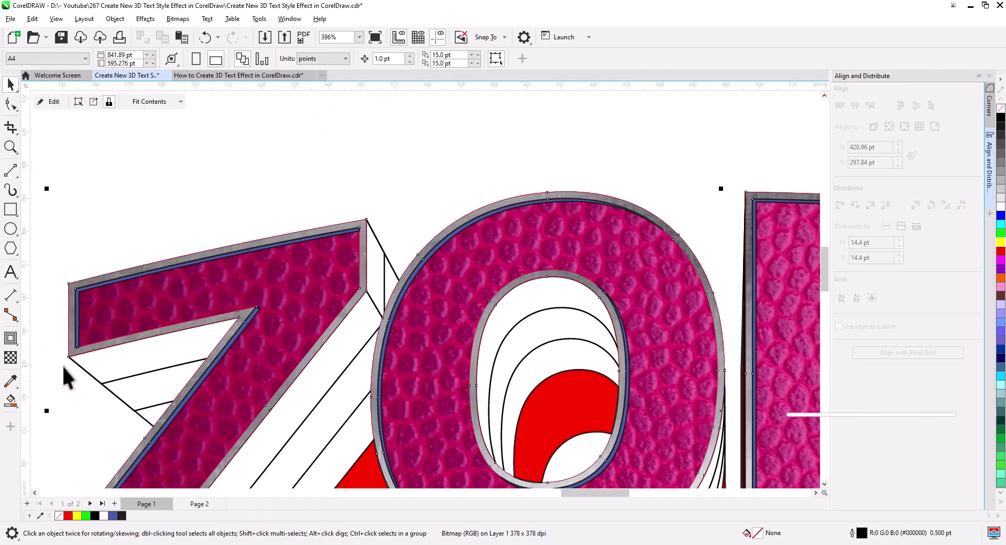
- Combine the blue inner edge strips of the Z and O into one curve and fill it yellow
{"action": "scroll", "coordinate": [356, 262], "scroll_direction": "down", "scroll_amount": 2}
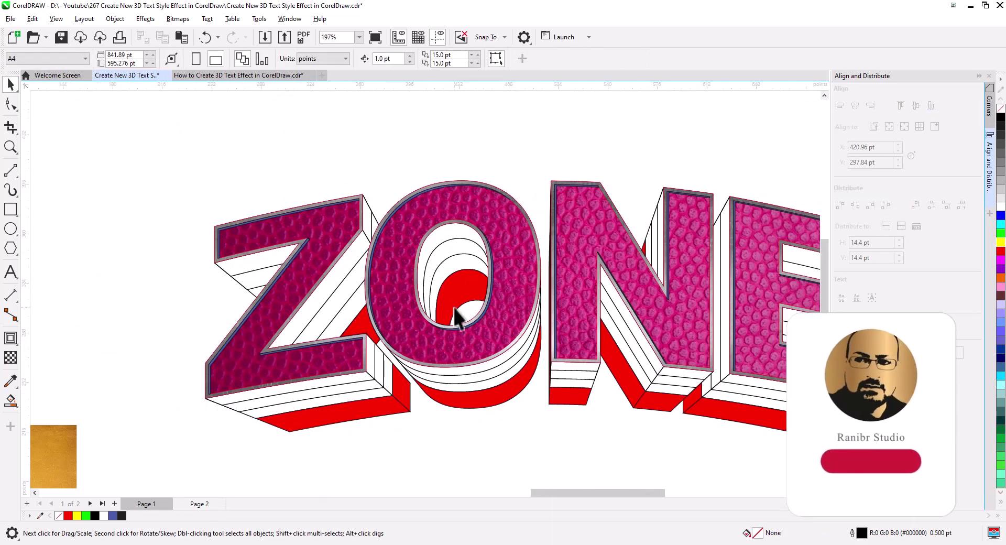
{"action": "left_click_drag", "start_coordinate": [508, 332], "coordinate": [403, 344]}
{"action": "scroll", "coordinate": [285, 346], "scroll_direction": "up", "scroll_amount": 3}
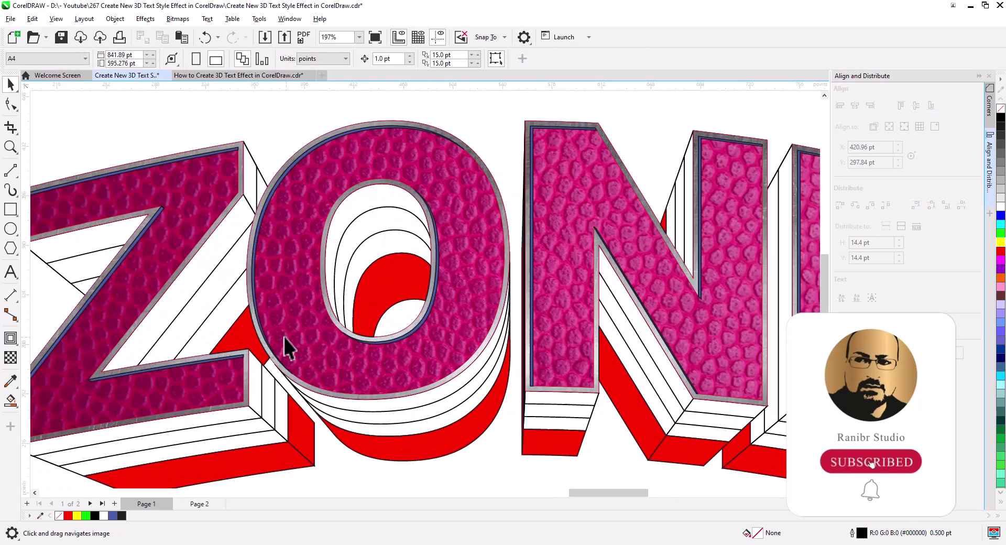
{"action": "left_click_drag", "start_coordinate": [241, 380], "coordinate": [498, 382]}
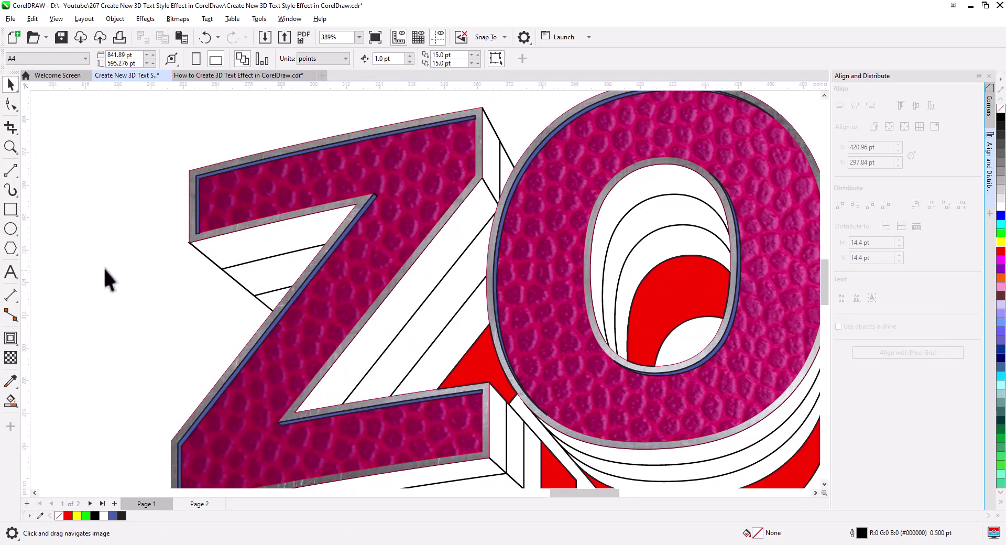
{"action": "scroll", "coordinate": [134, 258], "scroll_direction": "down", "scroll_amount": 2}
{"action": "left_click_drag", "start_coordinate": [89, 150], "coordinate": [557, 419]}
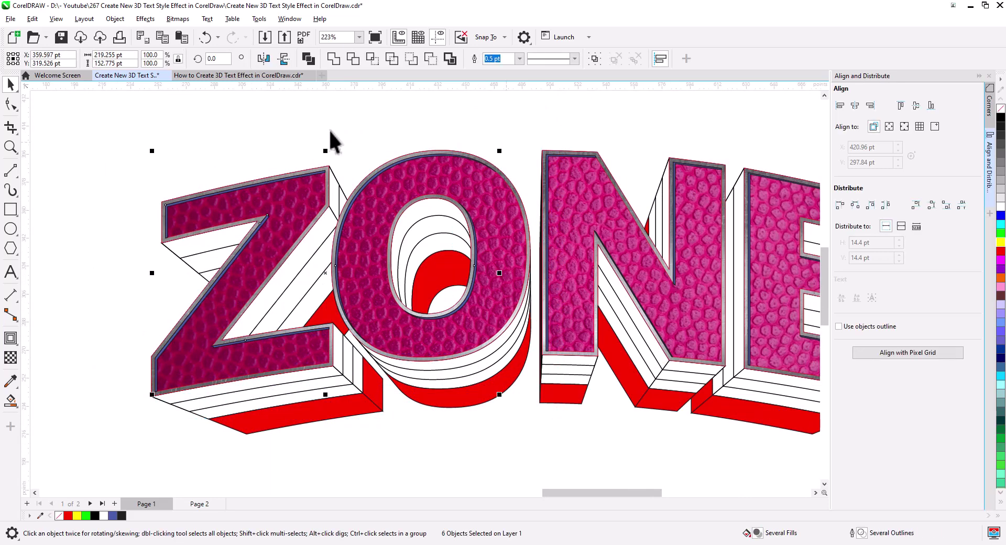
{"action": "left_click", "coordinate": [309, 58]}
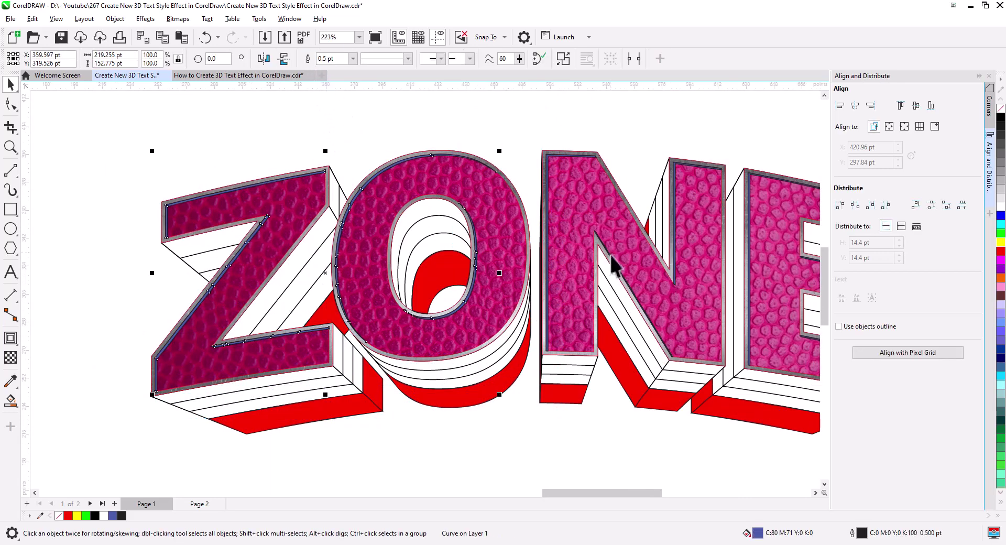
{"action": "right_click", "coordinate": [1000, 243]}
- Select the N and E inner edge strips together with the yellow Z and O strips and weld them into one curve
{"action": "left_click_drag", "start_coordinate": [652, 352], "coordinate": [431, 382]}
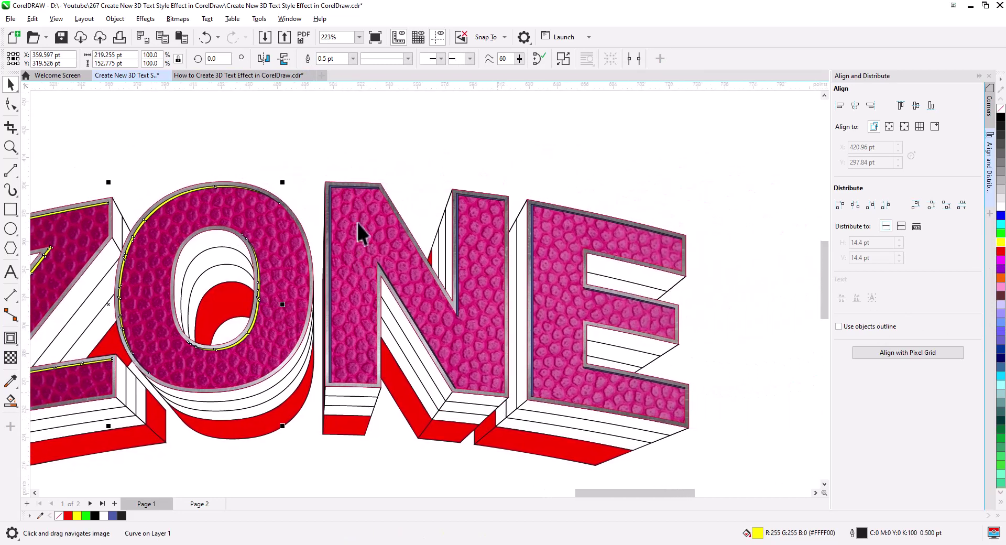
{"action": "left_click_drag", "start_coordinate": [732, 455], "coordinate": [733, 456]}
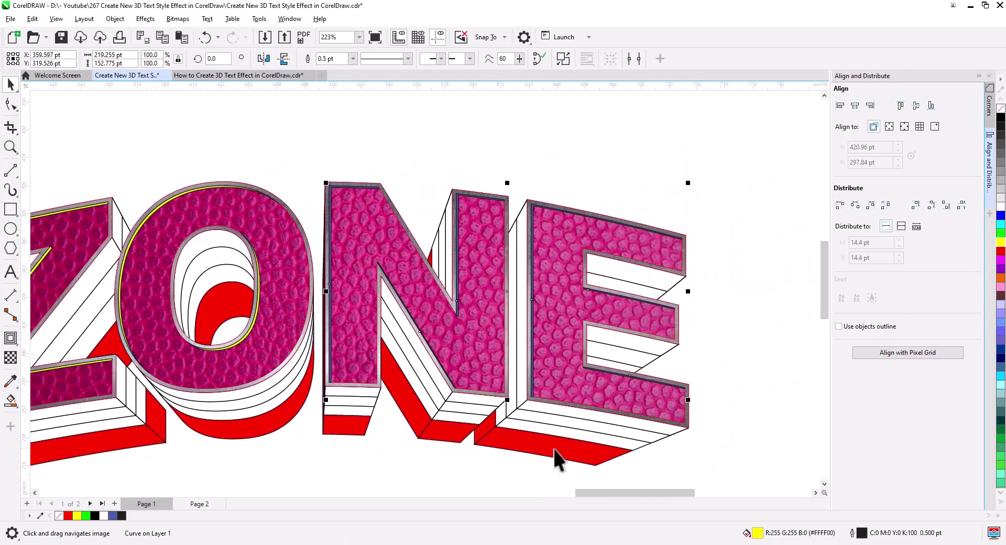
{"action": "left_click_drag", "start_coordinate": [557, 460], "coordinate": [741, 427]}
{"action": "scroll", "coordinate": [206, 366], "scroll_direction": "up", "scroll_amount": 3}
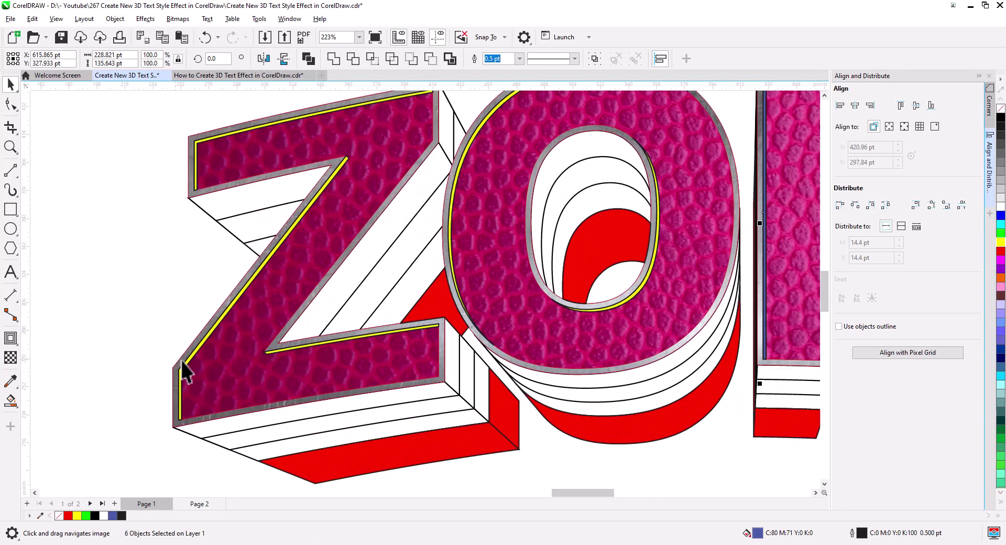
{"action": "left_click", "coordinate": [198, 366], "text": "shift"}
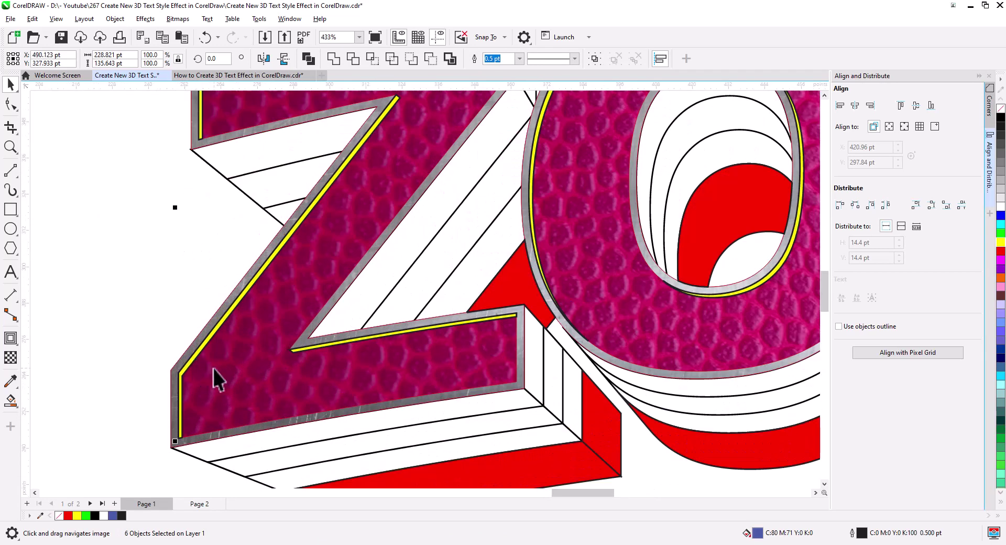
{"action": "left_click", "coordinate": [334, 59]}
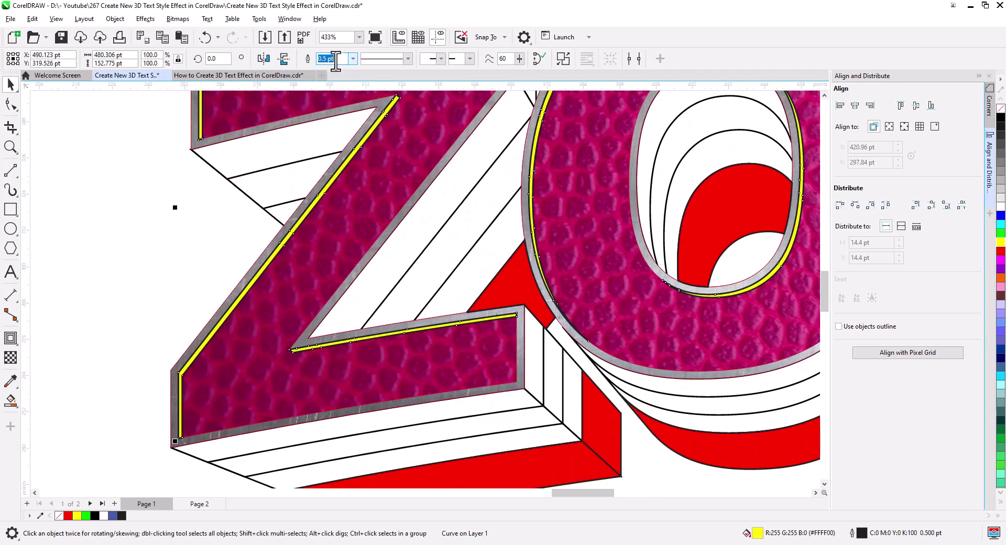
- Fill the welded inner edge strips with dark gray #333333 and remove their outline
{"action": "scroll", "coordinate": [360, 287], "scroll_direction": "down", "scroll_amount": 2}
{"action": "left_click_drag", "start_coordinate": [601, 381], "coordinate": [428, 373]}
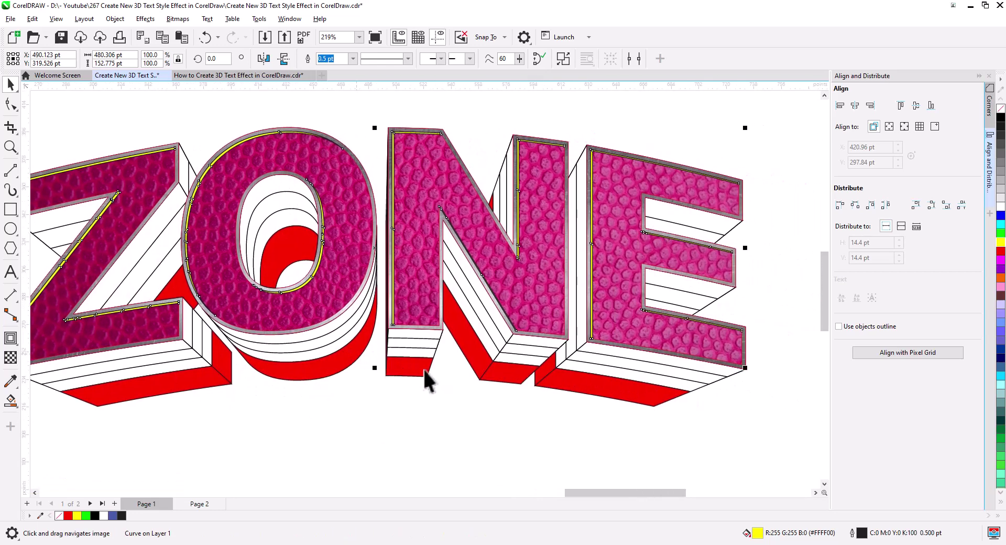
{"action": "scroll", "coordinate": [705, 341], "scroll_direction": "up", "scroll_amount": 2}
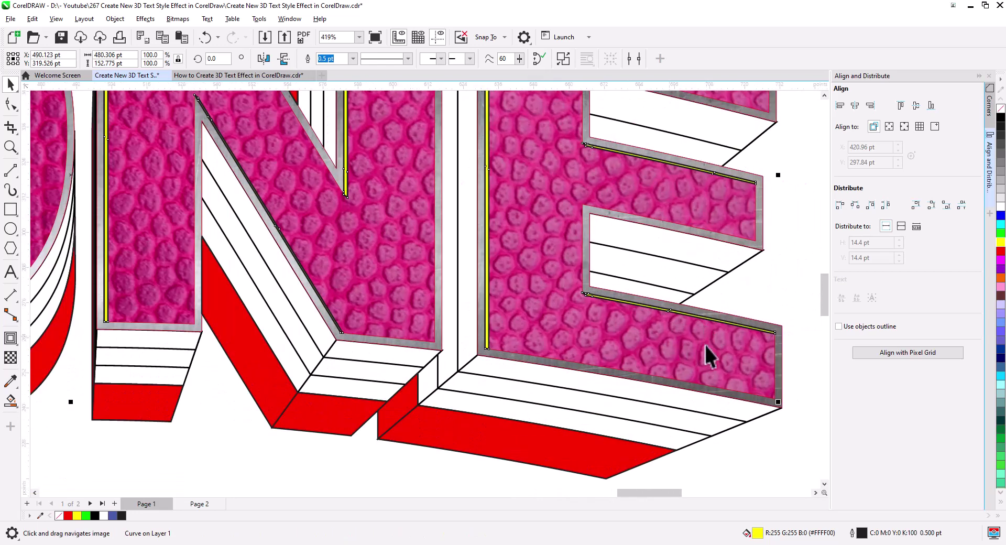
{"action": "scroll", "coordinate": [699, 354], "scroll_direction": "up", "scroll_amount": 2}
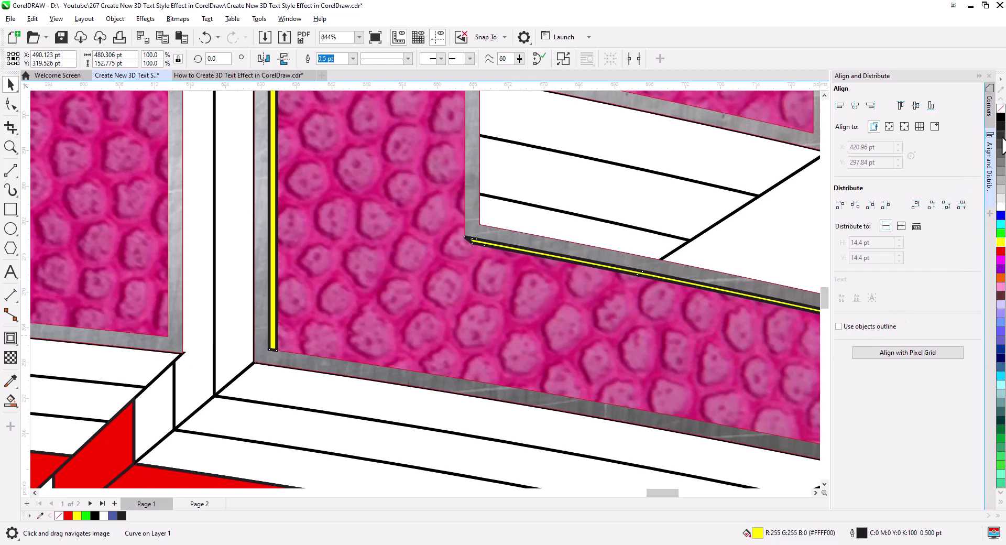
{"action": "left_click", "coordinate": [1000, 137]}
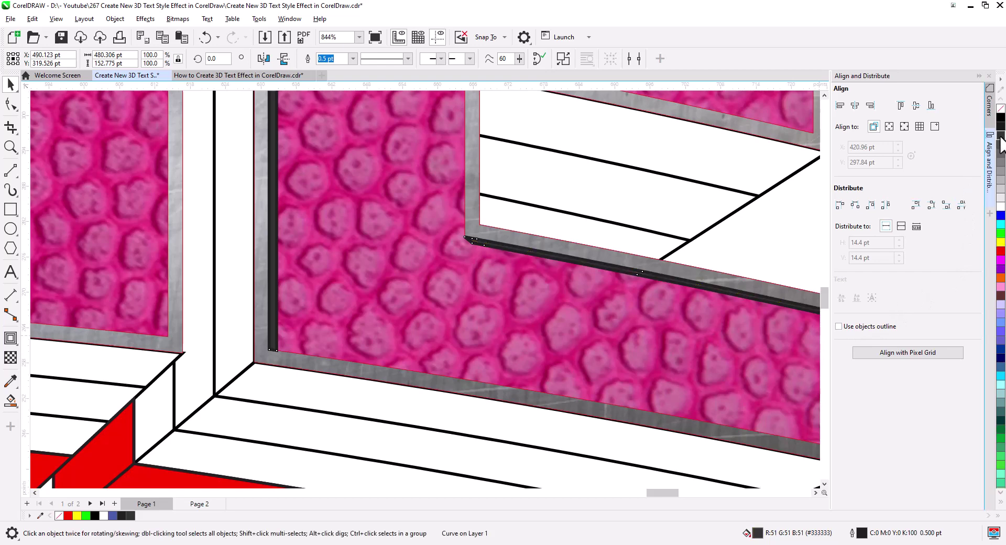
{"action": "right_click", "coordinate": [1000, 109]}
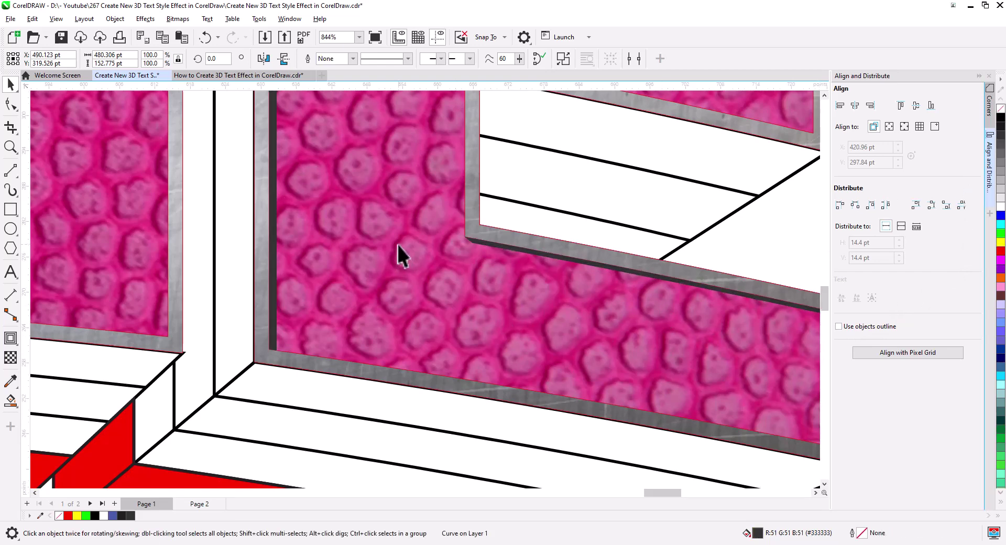
{"action": "scroll", "coordinate": [398, 244], "scroll_direction": "down", "scroll_amount": 5}
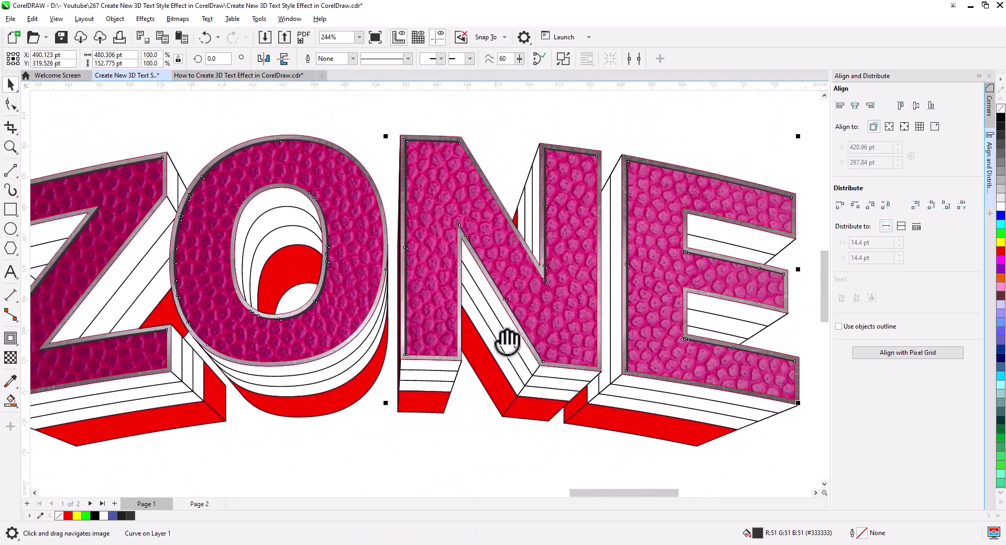
{"action": "left_click_drag", "start_coordinate": [508, 341], "coordinate": [564, 332]}
{"action": "left_click_drag", "start_coordinate": [458, 330], "coordinate": [543, 348]}
{"action": "scroll", "coordinate": [402, 348], "scroll_direction": "down", "scroll_amount": 3}
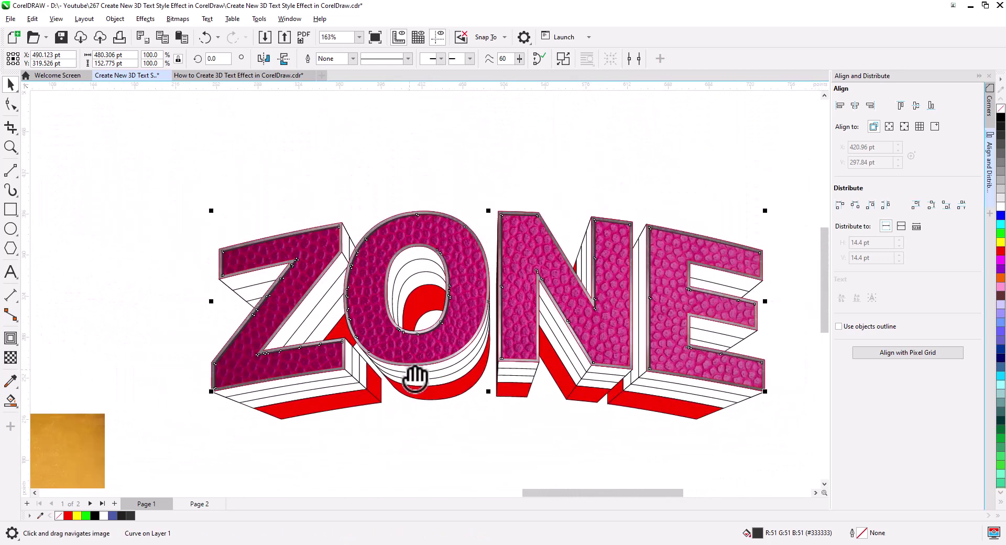
- Duplicate the gold texture bitmap, enlarge the copy to about 589 × 392 pt and place it outside the page beside ZONE
{"action": "left_click_drag", "start_coordinate": [415, 378], "coordinate": [414, 353]}
{"action": "left_click", "coordinate": [372, 415]}
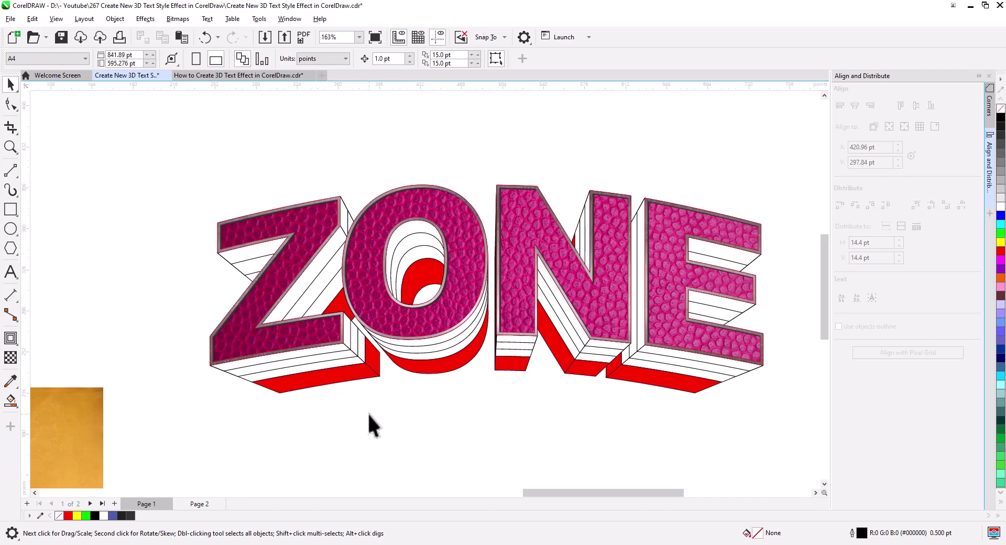
{"action": "left_click_drag", "start_coordinate": [369, 413], "coordinate": [442, 387]}
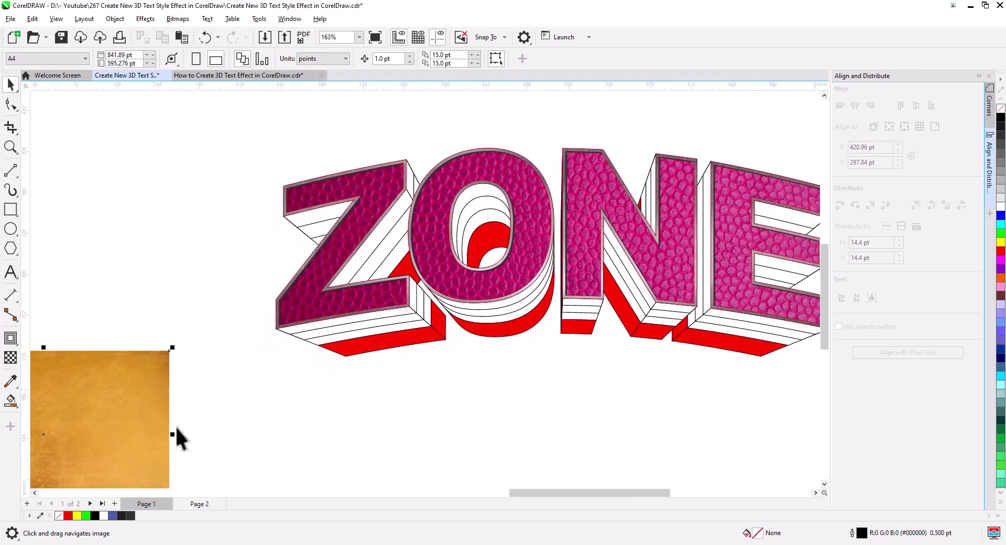
{"action": "left_click_drag", "start_coordinate": [131, 400], "coordinate": [222, 214]}
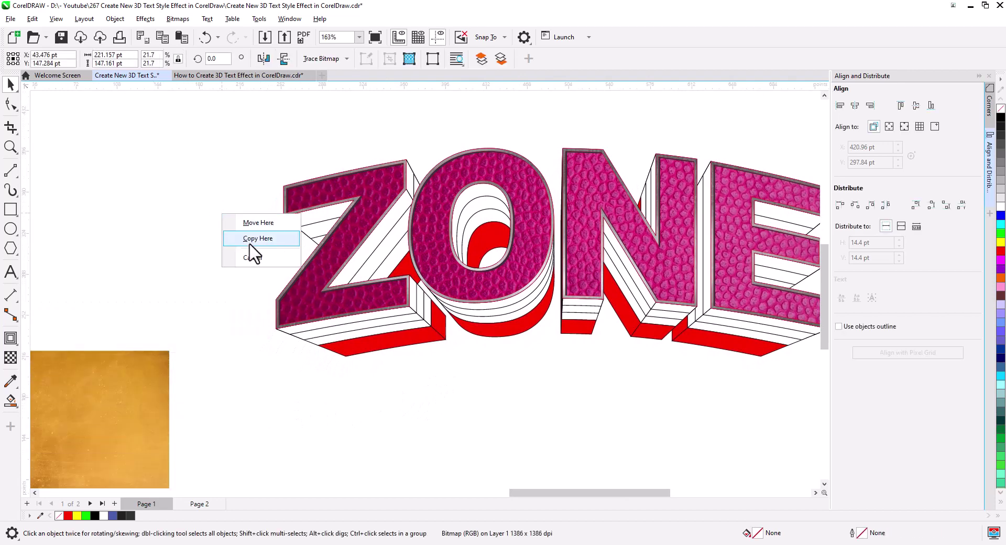
{"action": "left_click", "coordinate": [250, 242]}
{"action": "scroll", "coordinate": [337, 325], "scroll_direction": "down", "scroll_amount": 2}
{"action": "left_click_drag", "start_coordinate": [337, 326], "coordinate": [258, 337]}
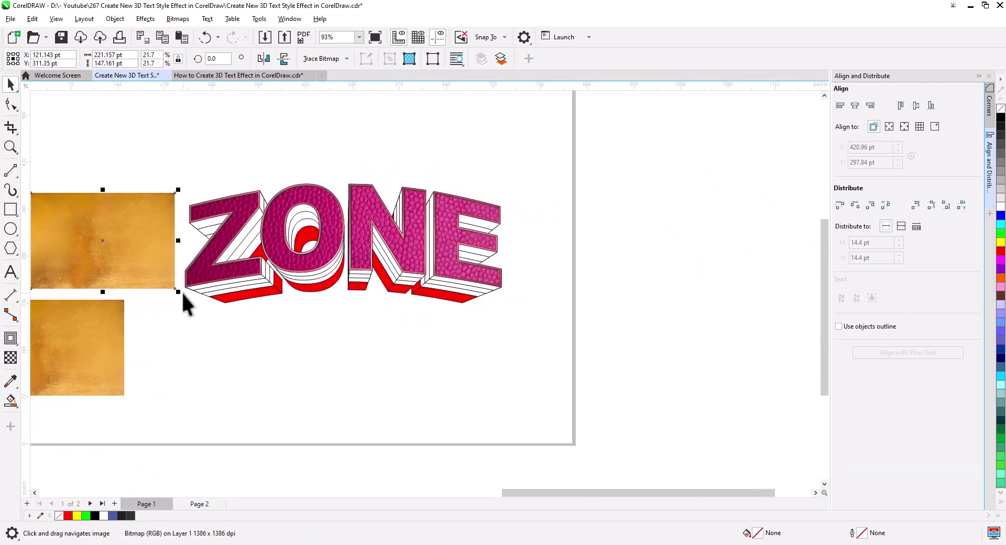
{"action": "left_click_drag", "start_coordinate": [178, 292], "coordinate": [414, 448]}
{"action": "left_click_drag", "start_coordinate": [305, 372], "coordinate": [398, 326]}
{"action": "left_click_drag", "start_coordinate": [476, 347], "coordinate": [724, 343]}
- PowerClip the enlarged gold bitmap inside the white extrusion layer directly behind the ZONE letter faces
{"action": "right_click", "coordinate": [664, 315]}
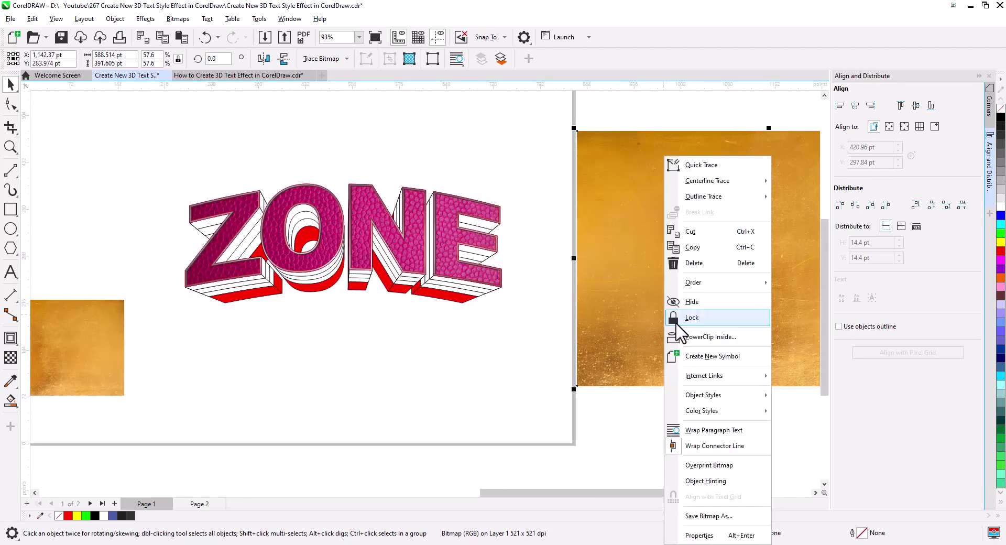
{"action": "left_click", "coordinate": [699, 339]}
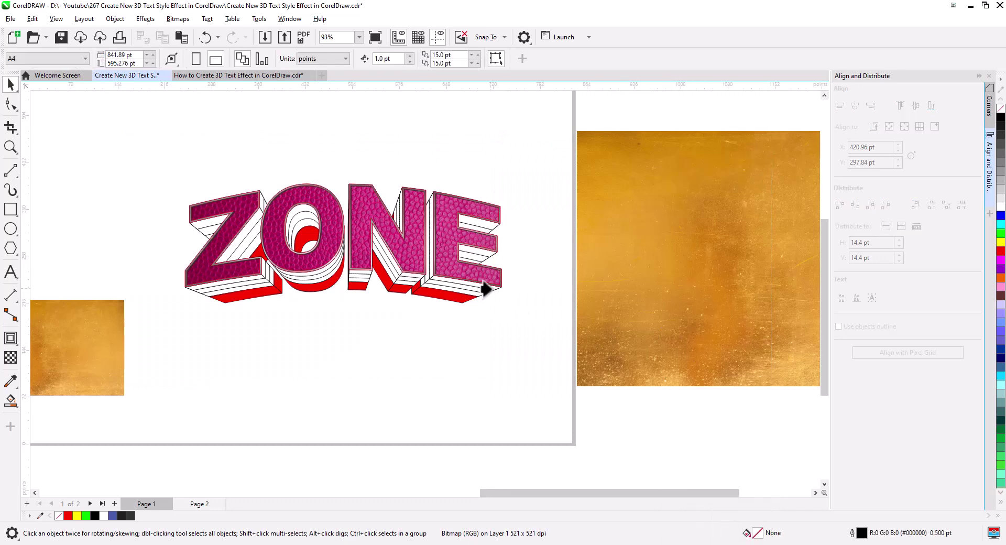
{"action": "left_click", "coordinate": [486, 288]}
{"action": "left_click", "coordinate": [478, 341]}
{"action": "scroll", "coordinate": [310, 267], "scroll_direction": "up", "scroll_amount": 2}
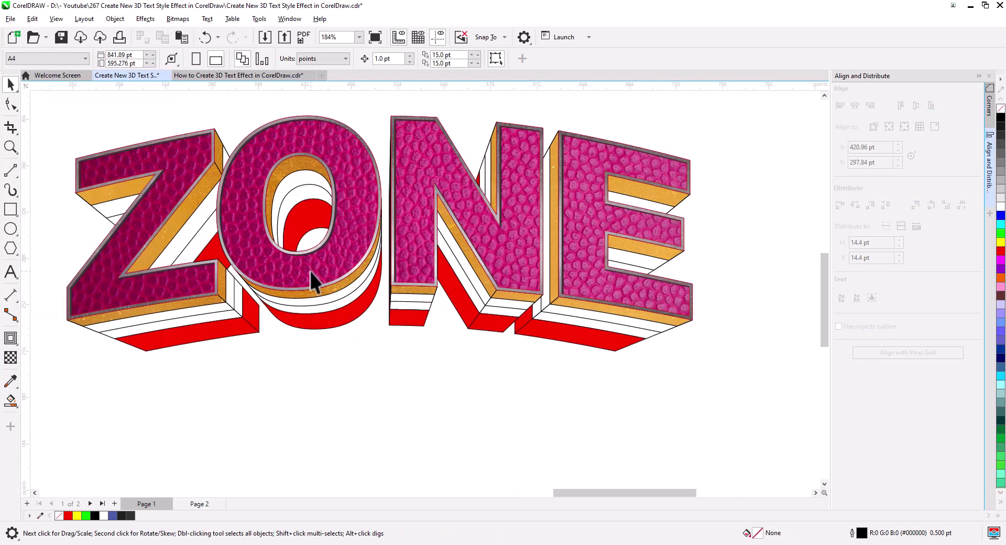
{"action": "left_click_drag", "start_coordinate": [322, 326], "coordinate": [364, 313]}
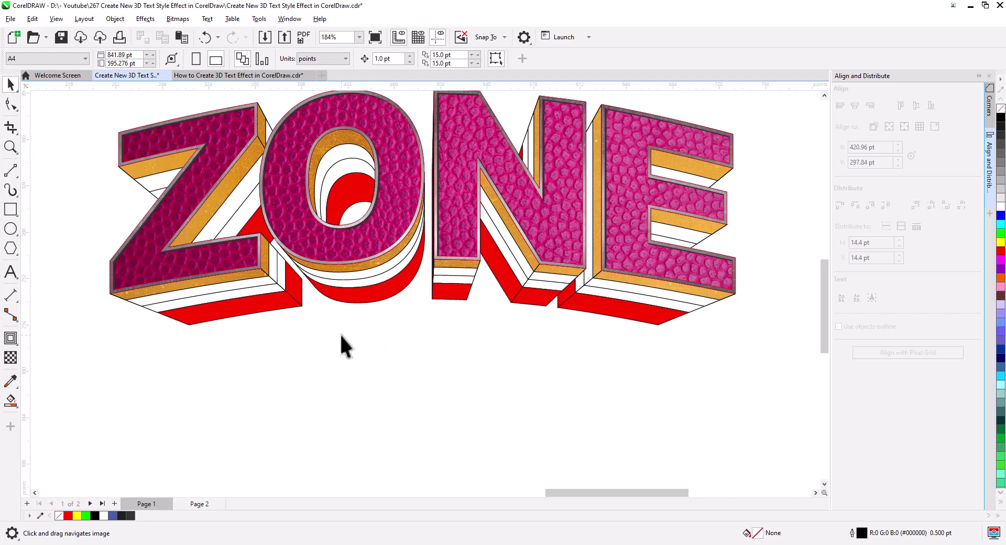
- Paste the scratched metal bitmap, enlarge it to about 597 × 398 pt and position it clear of the ZONE lettering
{"action": "scroll", "coordinate": [345, 348], "scroll_direction": "down", "scroll_amount": 3}
{"action": "left_click_drag", "start_coordinate": [354, 373], "coordinate": [356, 359]}
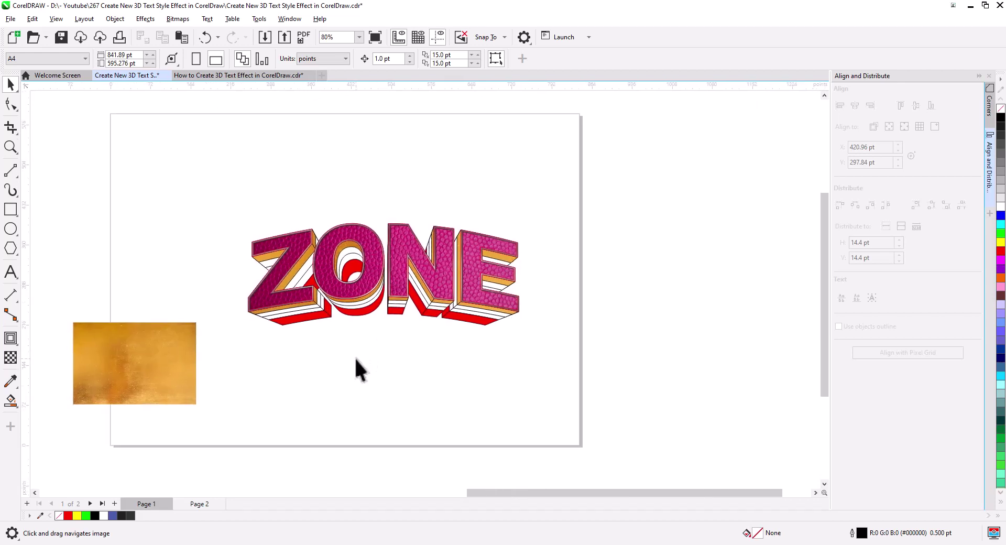
{"action": "key", "text": "ctrl+v"}
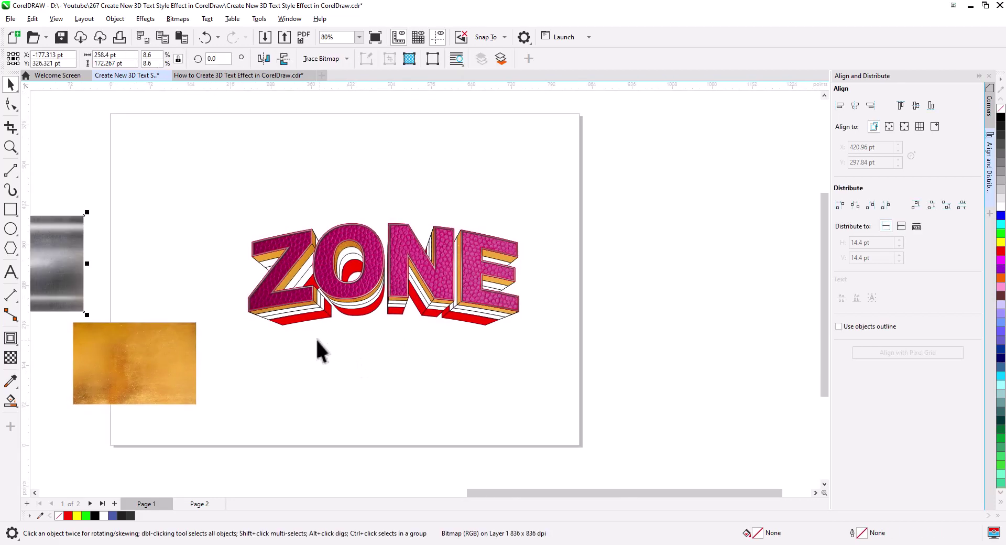
{"action": "scroll", "coordinate": [315, 338], "scroll_direction": "up", "scroll_amount": 2}
{"action": "left_click_drag", "start_coordinate": [313, 337], "coordinate": [590, 339]}
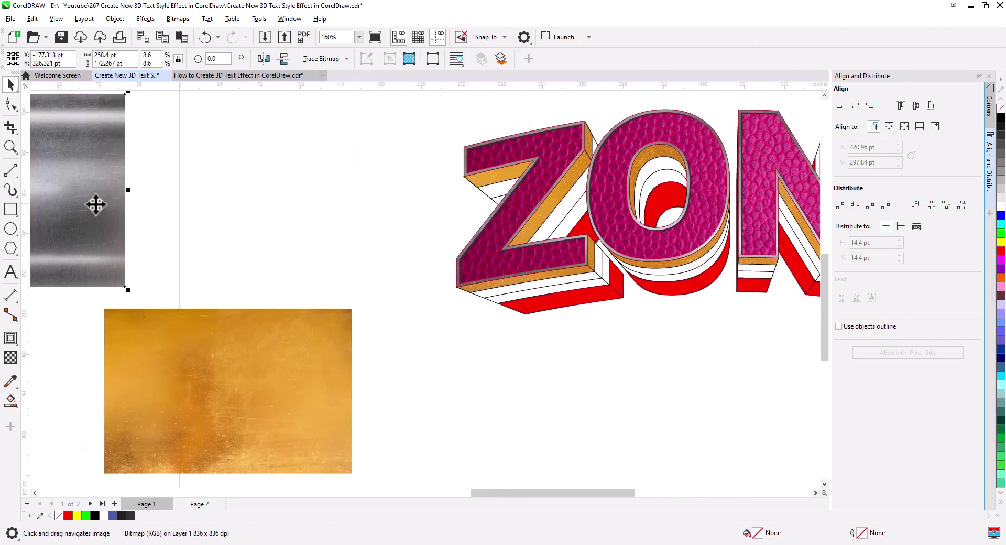
{"action": "left_click_drag", "start_coordinate": [95, 205], "coordinate": [370, 203]}
{"action": "scroll", "coordinate": [452, 292], "scroll_direction": "down", "scroll_amount": 2}
{"action": "left_click_drag", "start_coordinate": [475, 329], "coordinate": [344, 320]}
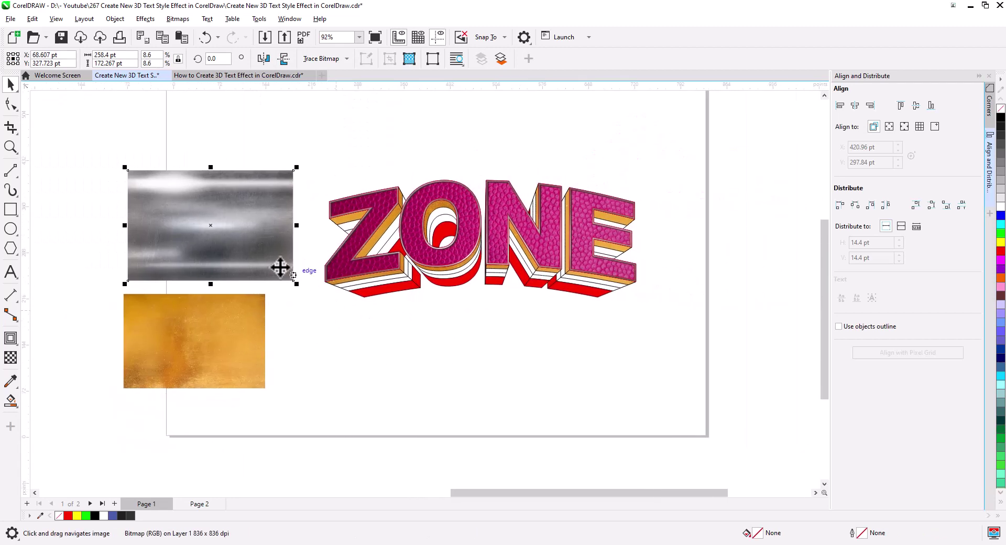
{"action": "left_click_drag", "start_coordinate": [281, 267], "coordinate": [420, 237]}
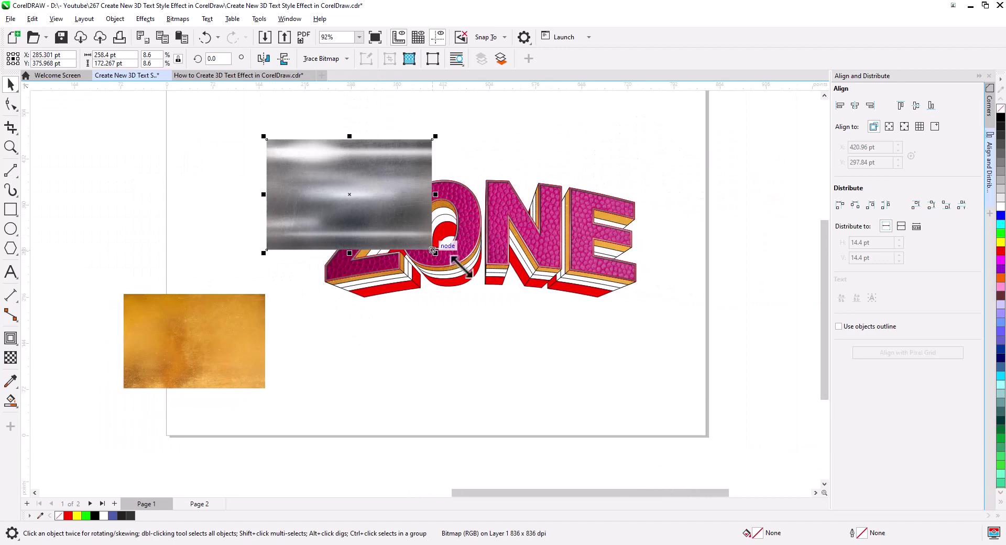
{"action": "left_click_drag", "start_coordinate": [461, 266], "coordinate": [755, 400]}
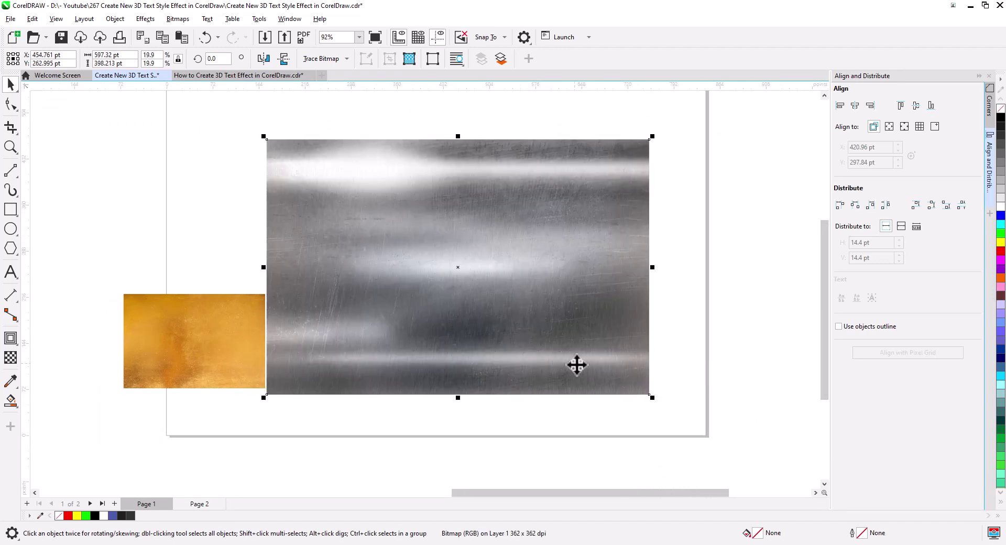
{"action": "left_click_drag", "start_coordinate": [577, 365], "coordinate": [155, 232]}
- PowerClip the scratched metal bitmap inside the second extrusion layer, just behind the gold one
{"action": "right_click", "coordinate": [157, 234]}
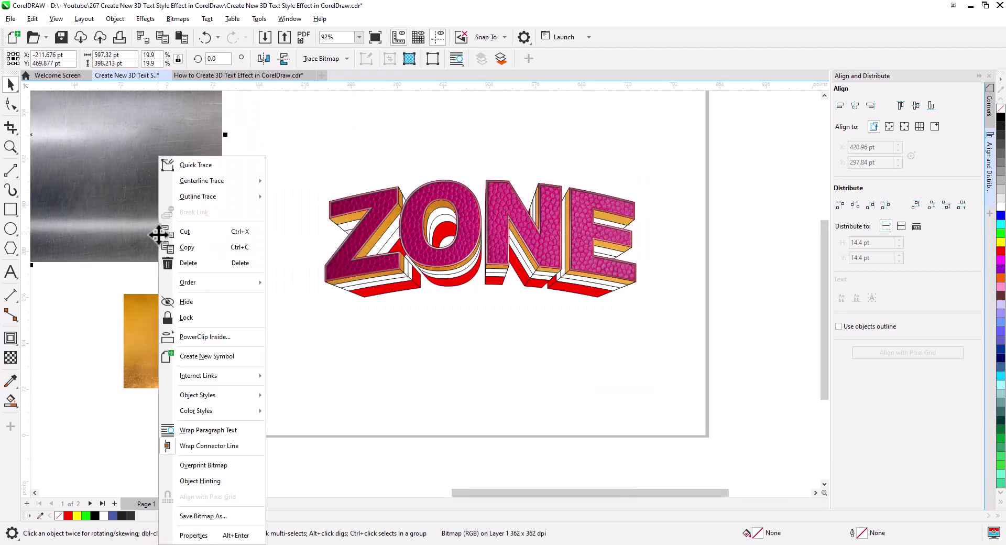
{"action": "left_click", "coordinate": [207, 337]}
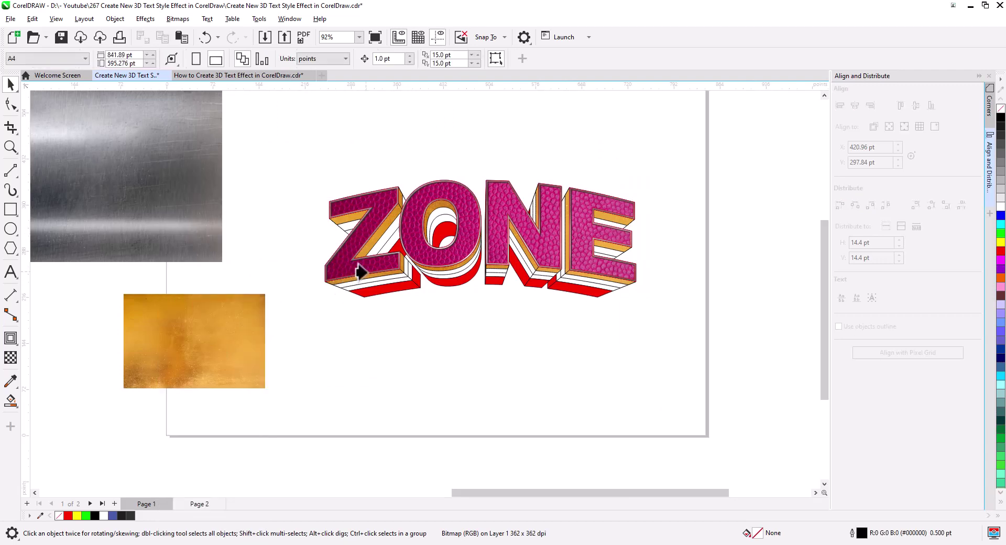
{"action": "left_click", "coordinate": [376, 280]}
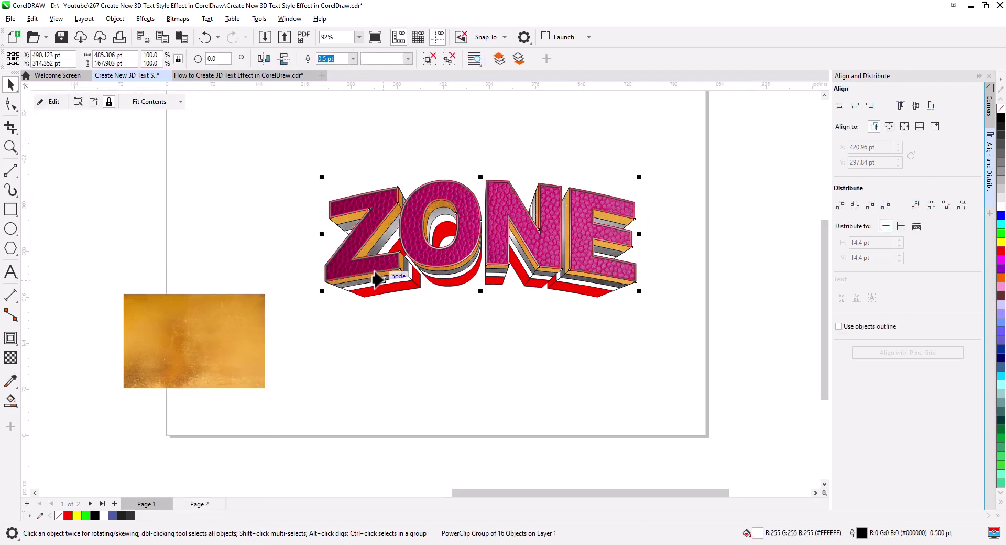
{"action": "left_click", "coordinate": [361, 353]}
{"action": "scroll", "coordinate": [398, 306], "scroll_direction": "up", "scroll_amount": 2}
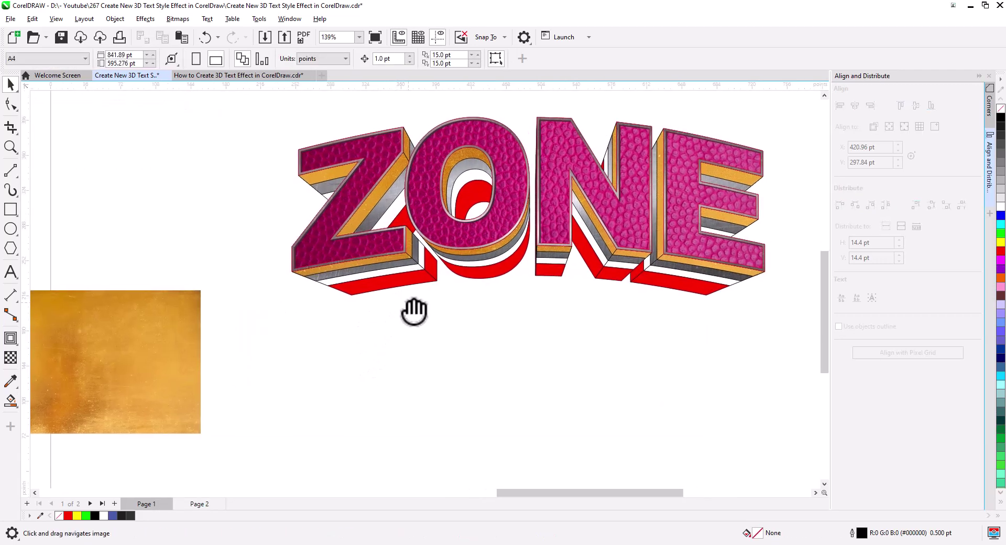
- Enlarge the remaining gold bitmap to about 634 × 422 pt and move it clear of the ZONE lettering
{"action": "left_click", "coordinate": [166, 345]}
{"action": "scroll", "coordinate": [230, 367], "scroll_direction": "down", "scroll_amount": 2}
{"action": "left_click_drag", "start_coordinate": [157, 361], "coordinate": [232, 193]}
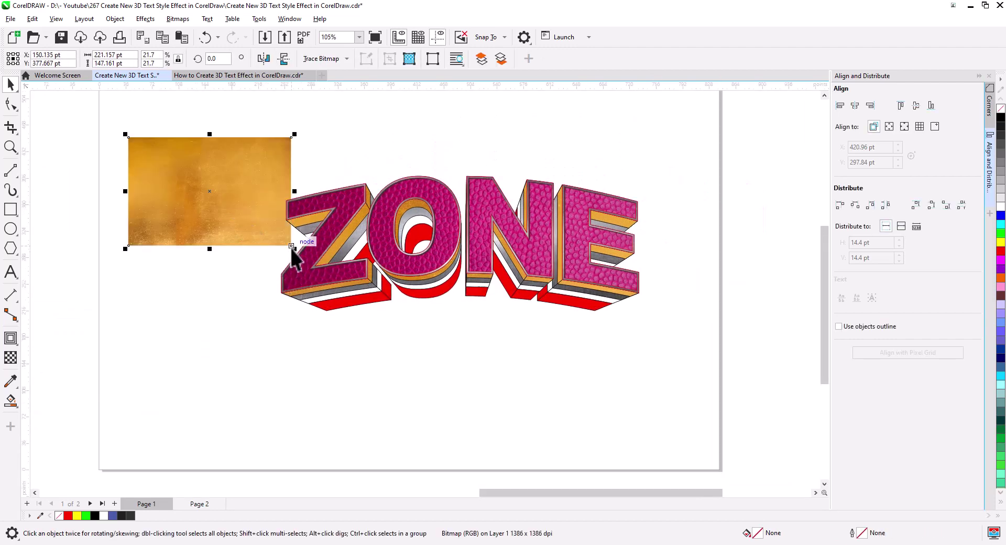
{"action": "left_click_drag", "start_coordinate": [294, 249], "coordinate": [690, 454]}
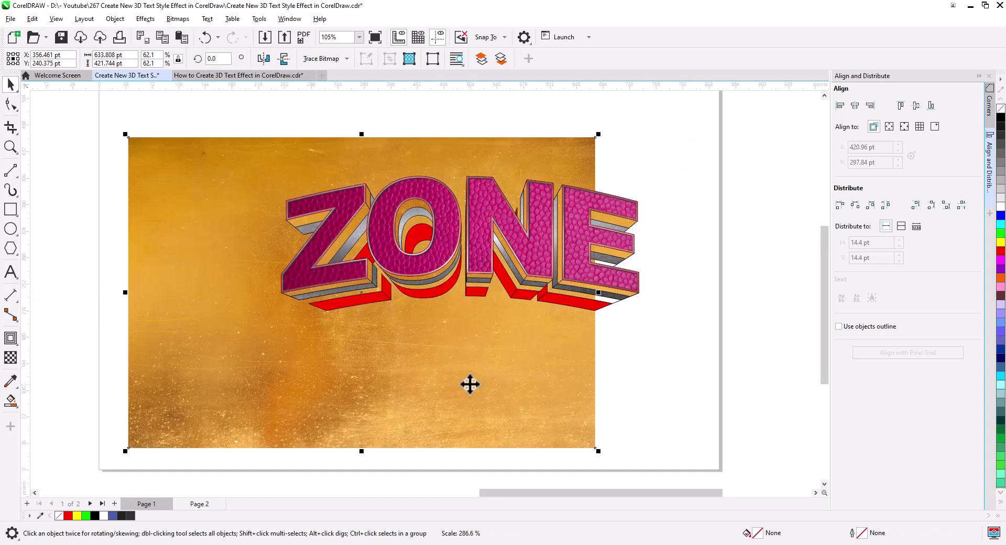
{"action": "left_click_drag", "start_coordinate": [470, 386], "coordinate": [550, 359]}
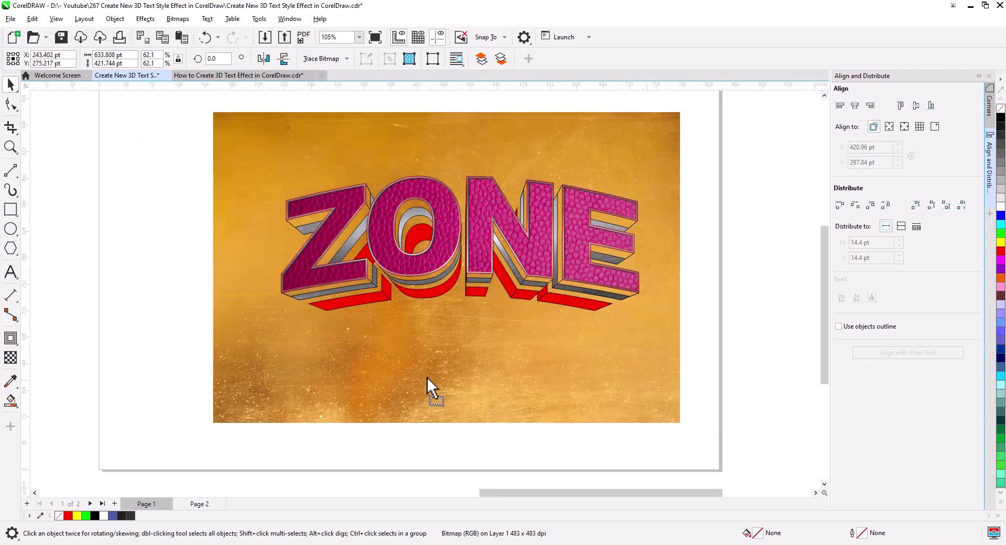
{"action": "left_click_drag", "start_coordinate": [427, 378], "coordinate": [139, 347]}
- PowerClip the enlarged gold bitmap inside the third extrusion layer, between the metal layer and the red one
{"action": "right_click", "coordinate": [145, 342]}
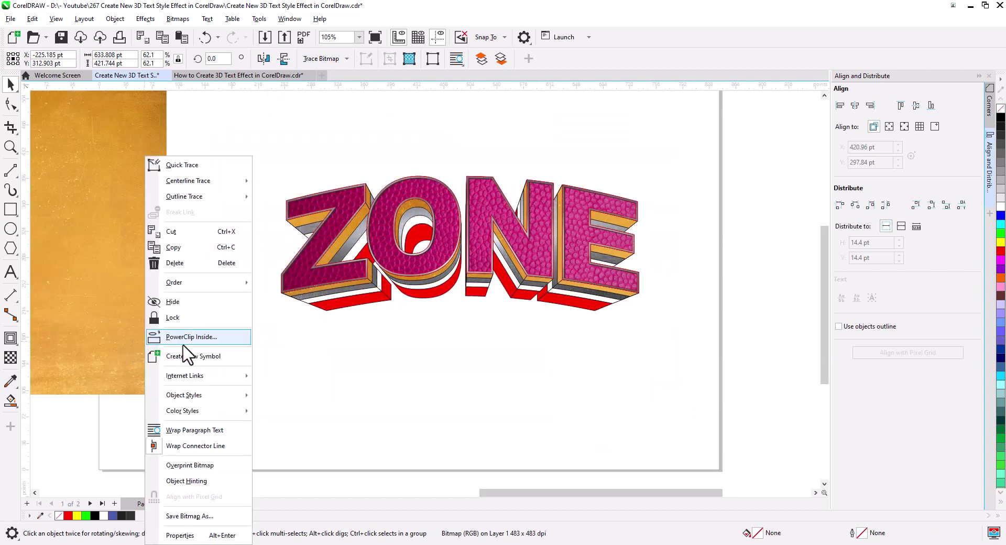
{"action": "left_click", "coordinate": [197, 338]}
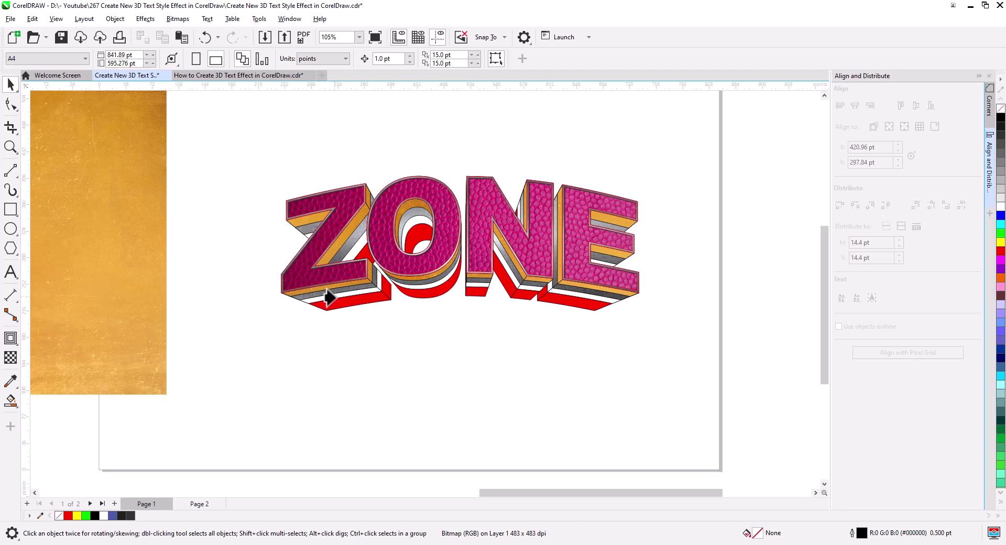
{"action": "left_click", "coordinate": [326, 289]}
{"action": "left_click", "coordinate": [356, 352]}
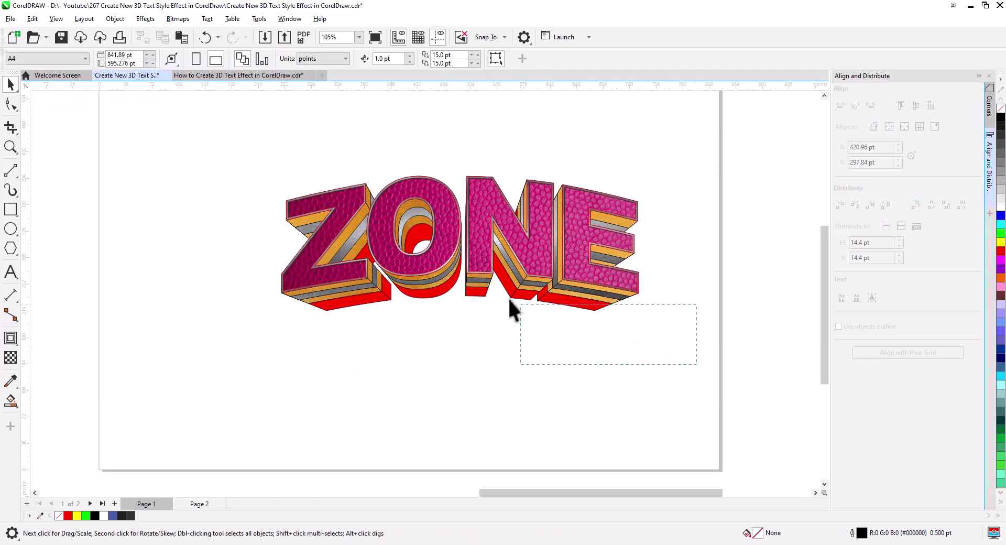
- Select all the ZONE lettering objects and remove their outlines
{"action": "left_click_drag", "start_coordinate": [221, 138], "coordinate": [221, 139]}
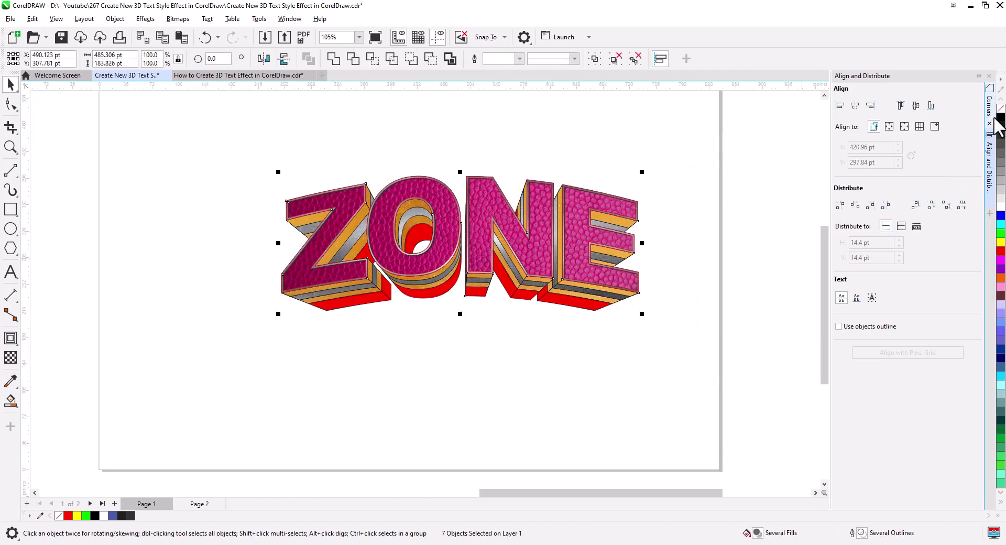
{"action": "left_click", "coordinate": [557, 386]}
{"action": "scroll", "coordinate": [380, 272], "scroll_direction": "up", "scroll_amount": 3}
{"action": "left_click_drag", "start_coordinate": [410, 300], "coordinate": [288, 340]}
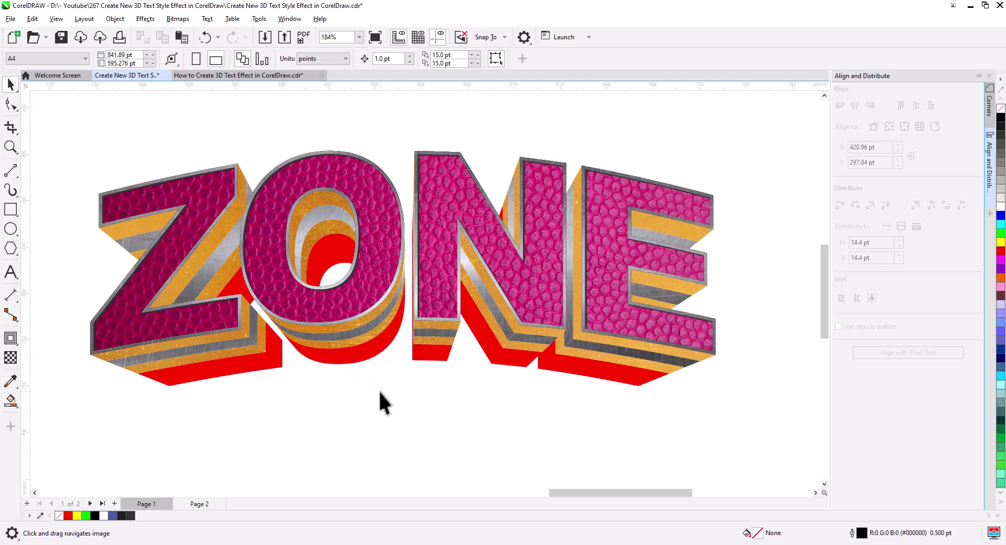
- Fill the red rearmost extrusion layer of ZONE with black
{"action": "left_click_drag", "start_coordinate": [380, 392], "coordinate": [344, 302]}
{"action": "key", "text": "space"}
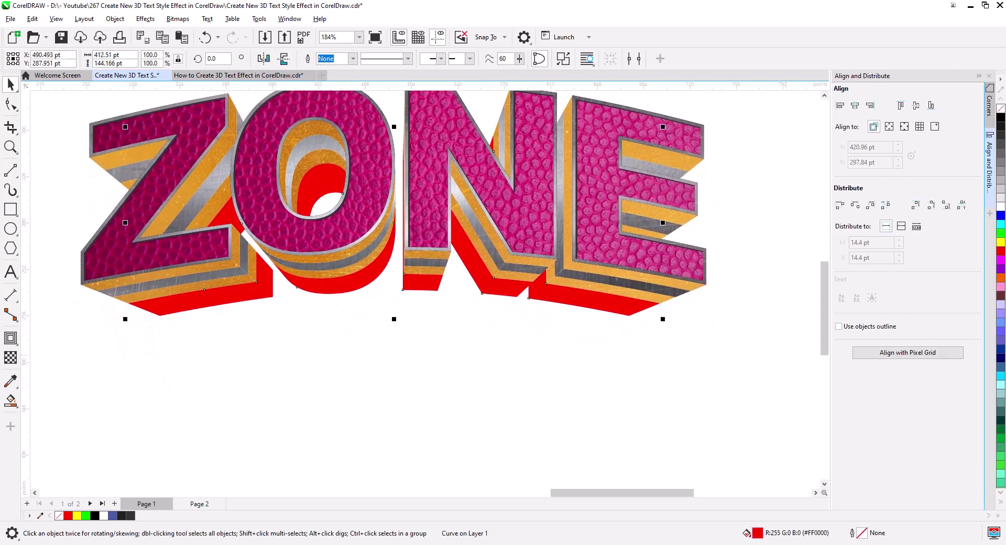
{"action": "left_click", "coordinate": [1001, 117]}
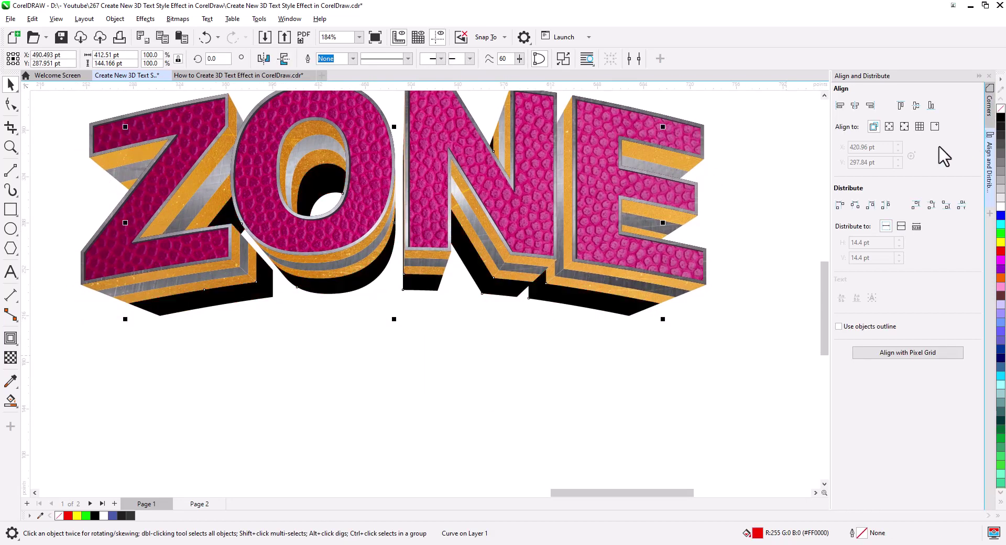
{"action": "scroll", "coordinate": [503, 352], "scroll_direction": "down", "scroll_amount": 1}
{"action": "left_click_drag", "start_coordinate": [502, 351], "coordinate": [477, 389]}
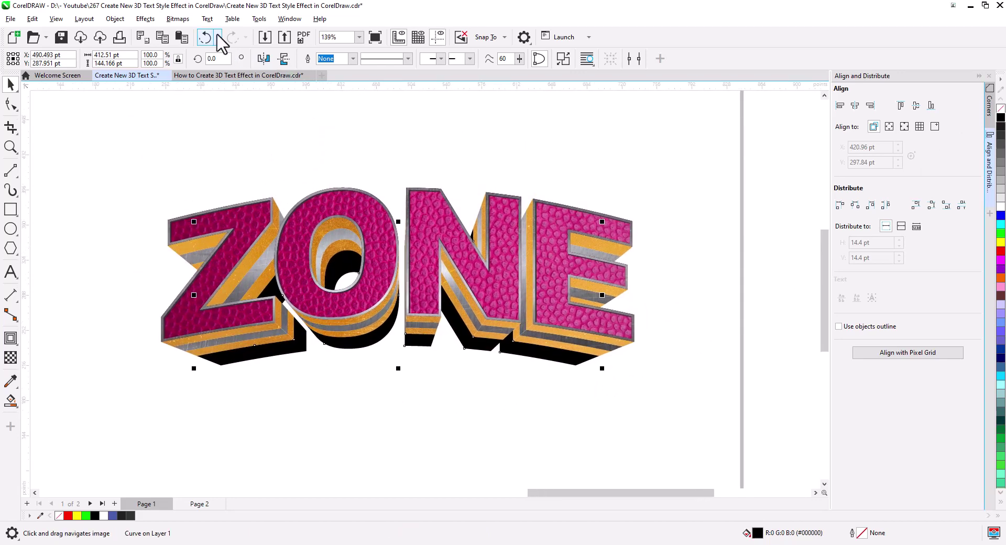
- Apply a Gaussian Blur with a radius of 11.3 pixels to the black rear layer of ZONE
{"action": "left_click", "coordinate": [145, 19]}
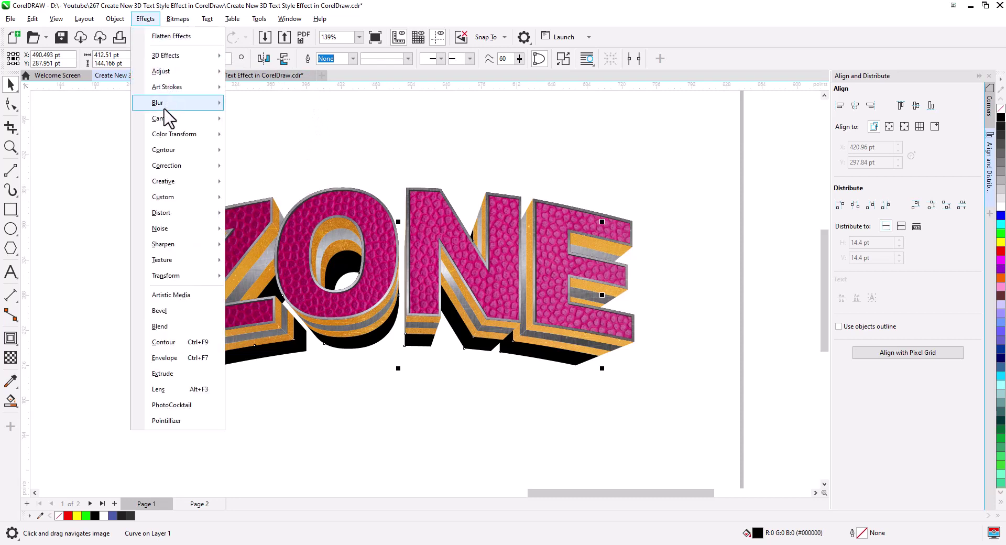
{"action": "mouse_move", "coordinate": [169, 109]}
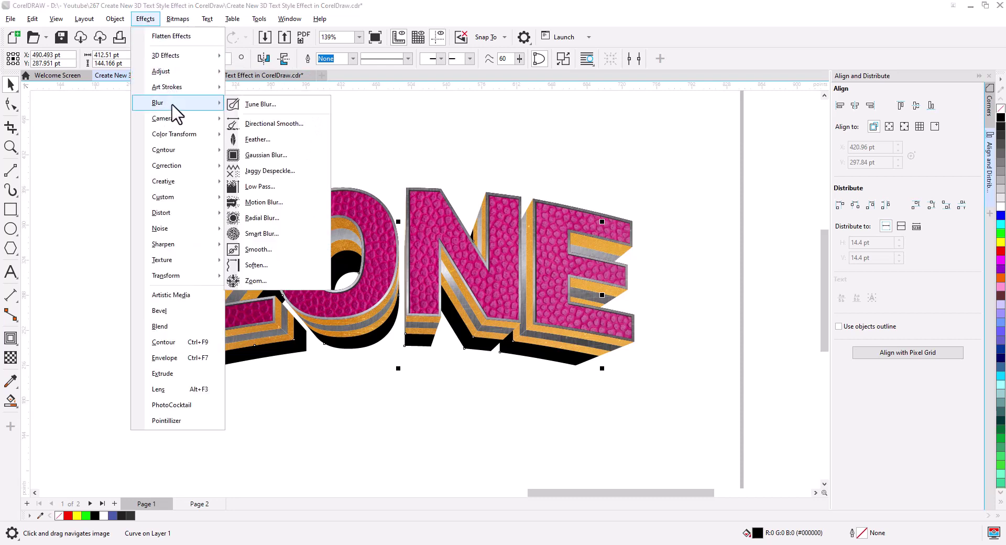
{"action": "left_click", "coordinate": [283, 156]}
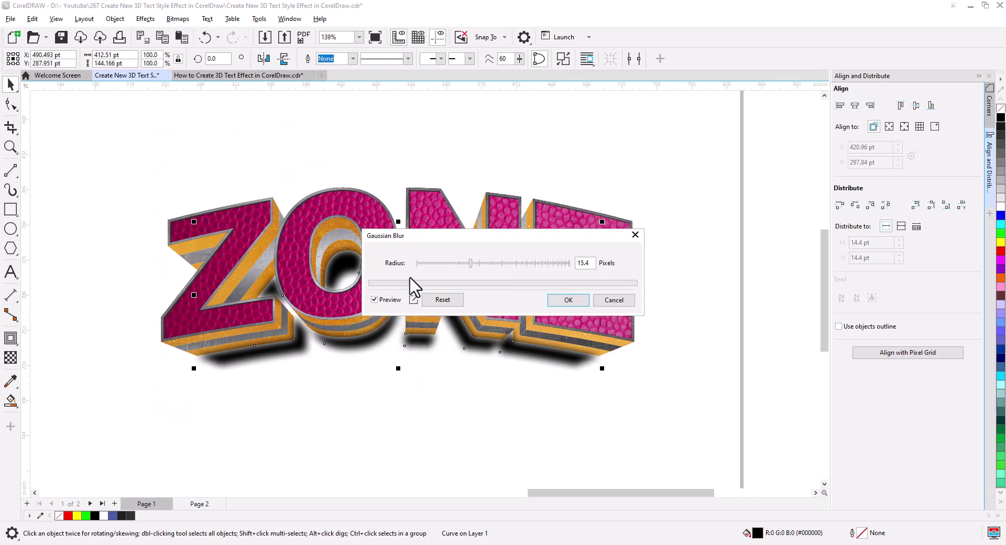
{"action": "left_click_drag", "start_coordinate": [452, 264], "coordinate": [461, 262]}
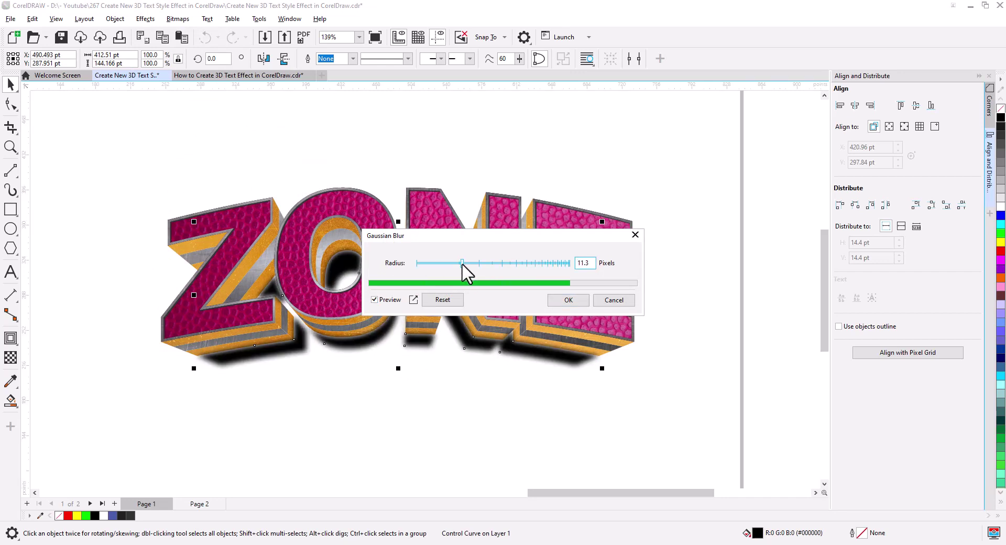
{"action": "left_click", "coordinate": [566, 302]}
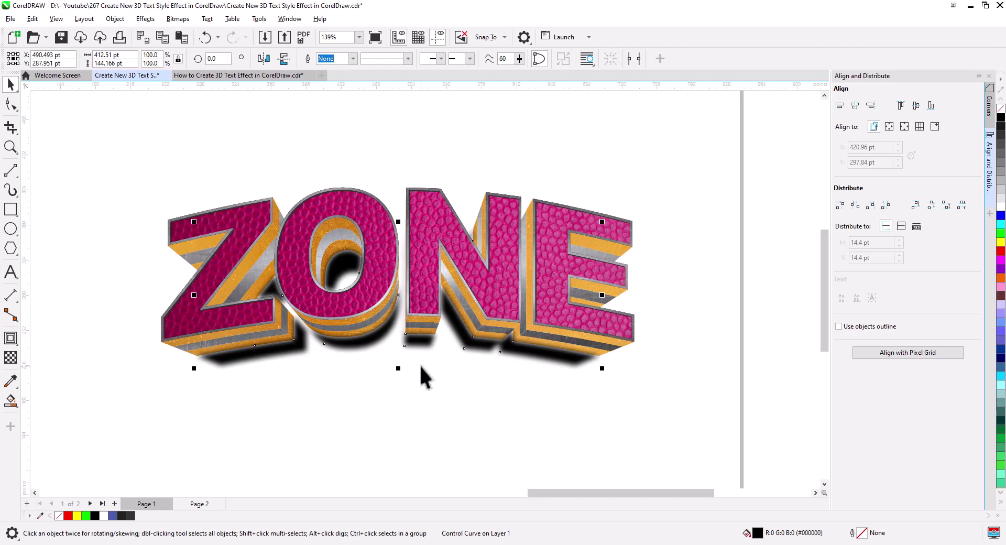
{"action": "scroll", "coordinate": [419, 364], "scroll_direction": "up", "scroll_amount": 3}
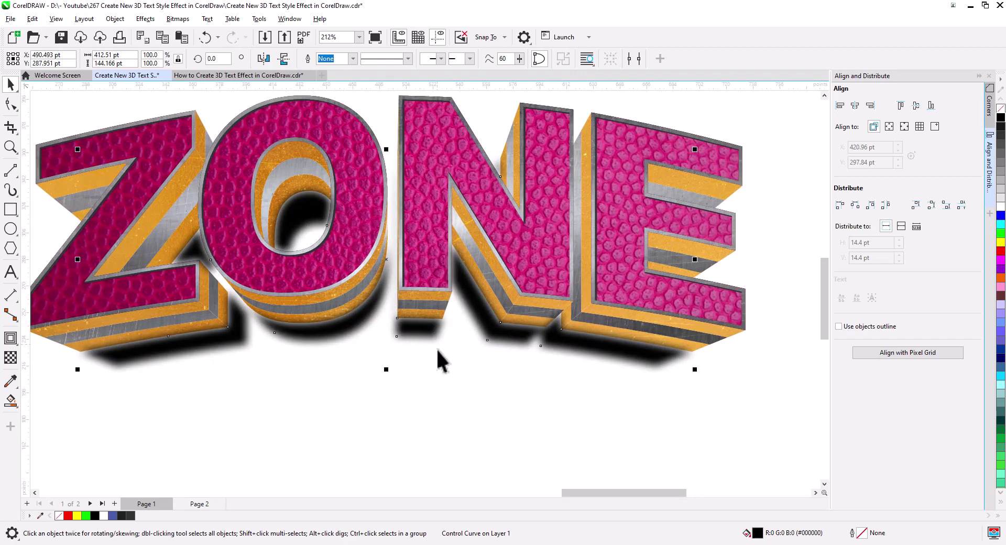
- Apply a uniform transparency of 19 to the blurred black shadow layer of ZONE
{"action": "scroll", "coordinate": [449, 379], "scroll_direction": "down", "scroll_amount": 2}
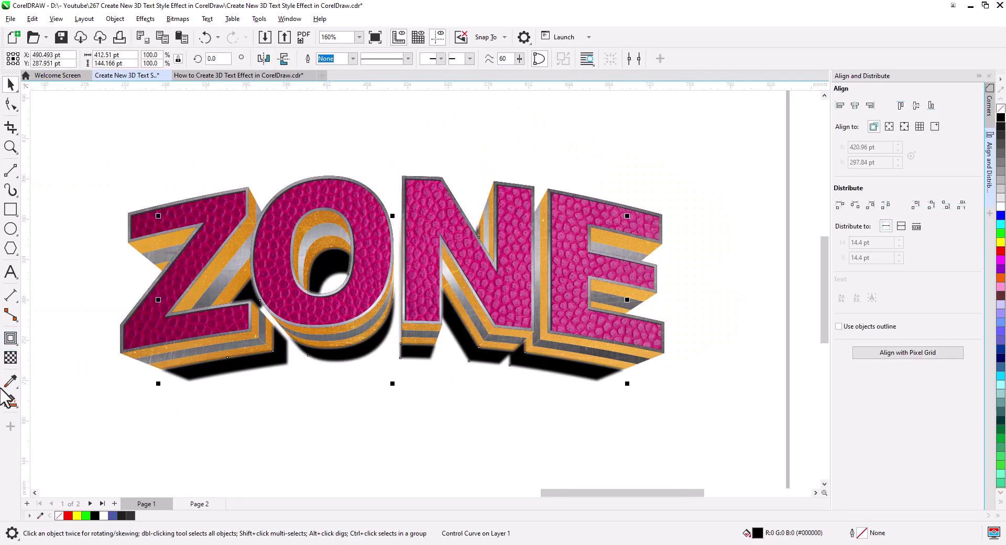
{"action": "left_click", "coordinate": [11, 357]}
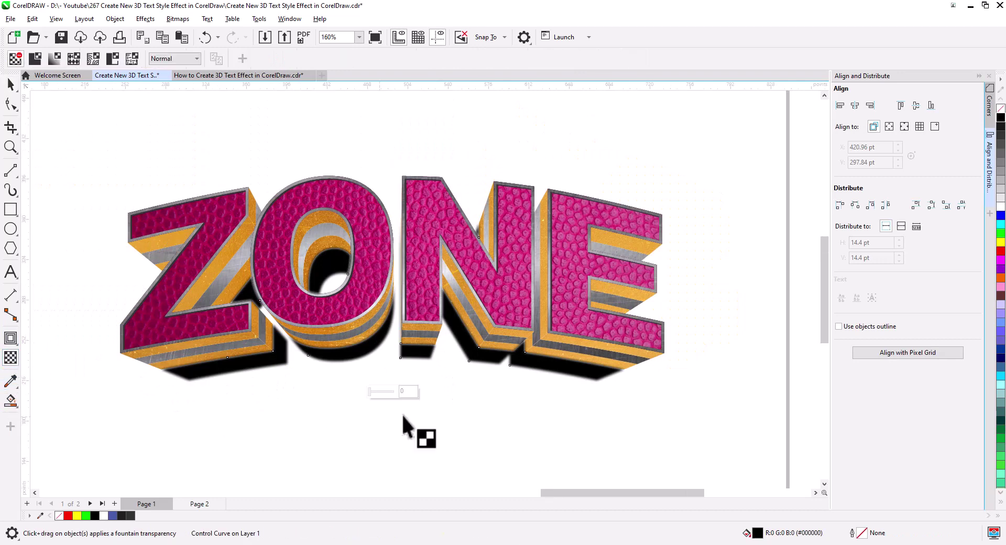
{"action": "left_click_drag", "start_coordinate": [371, 393], "coordinate": [372, 394]}
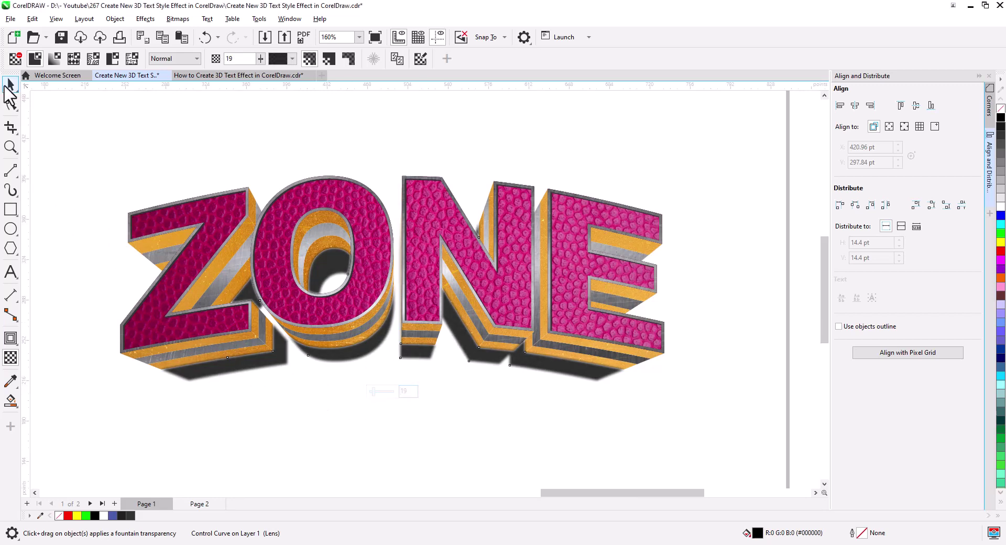
{"action": "left_click", "coordinate": [11, 84]}
- Move the round silver metal bitmap onto the page over ZONE and enlarge it to about 641 pt wide
{"action": "left_click", "coordinate": [185, 189]}
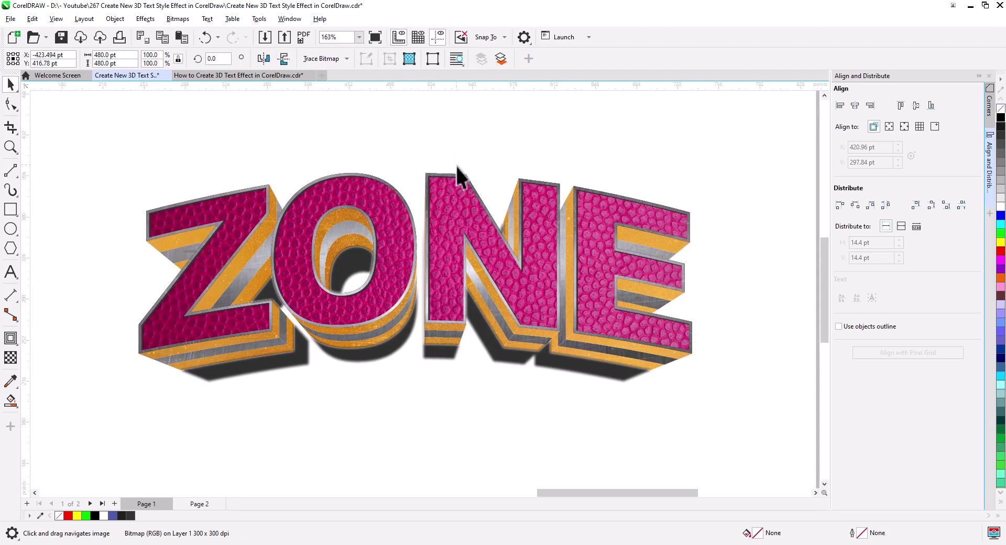
{"action": "scroll", "coordinate": [470, 228], "scroll_direction": "down", "scroll_amount": 4}
{"action": "scroll", "coordinate": [480, 234], "scroll_direction": "down", "scroll_amount": 1}
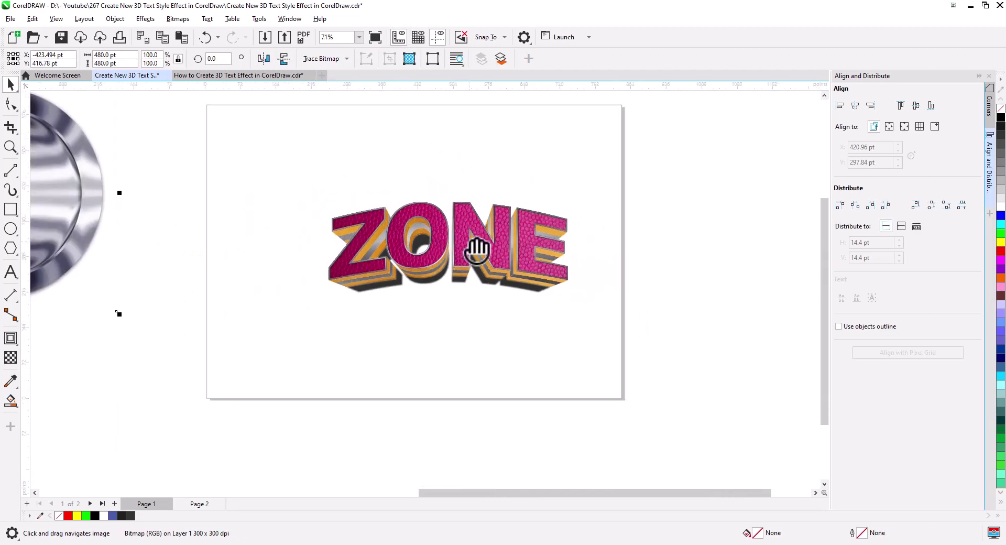
{"action": "left_click_drag", "start_coordinate": [478, 250], "coordinate": [517, 231]}
{"action": "left_click_drag", "start_coordinate": [89, 159], "coordinate": [495, 210]}
{"action": "left_click_drag", "start_coordinate": [553, 335], "coordinate": [631, 393]}
{"action": "left_click_drag", "start_coordinate": [551, 339], "coordinate": [559, 325]}
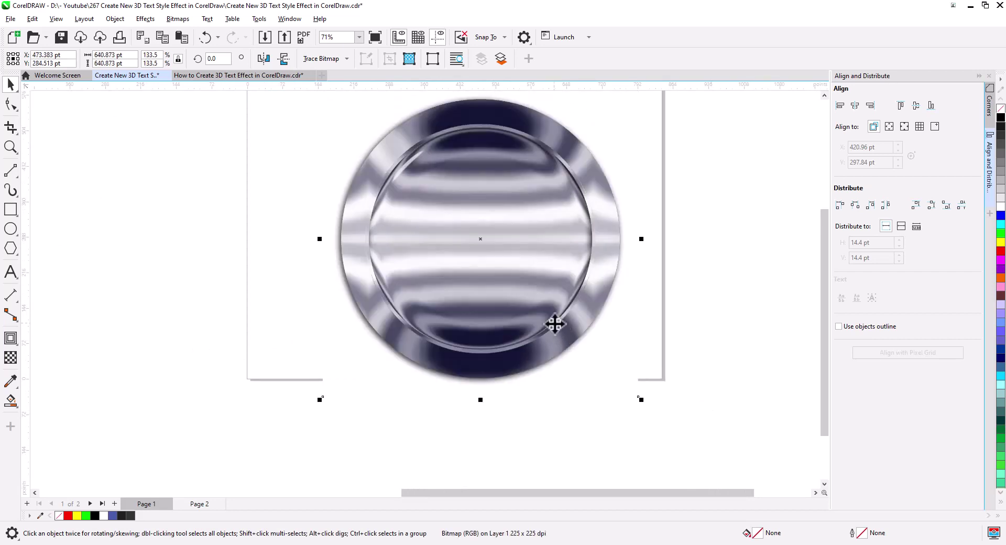
- Send the silver bitmap behind the lettering, enlarge it to about 798 pt wide and centre it around ZONE
{"action": "right_click", "coordinate": [554, 318]}
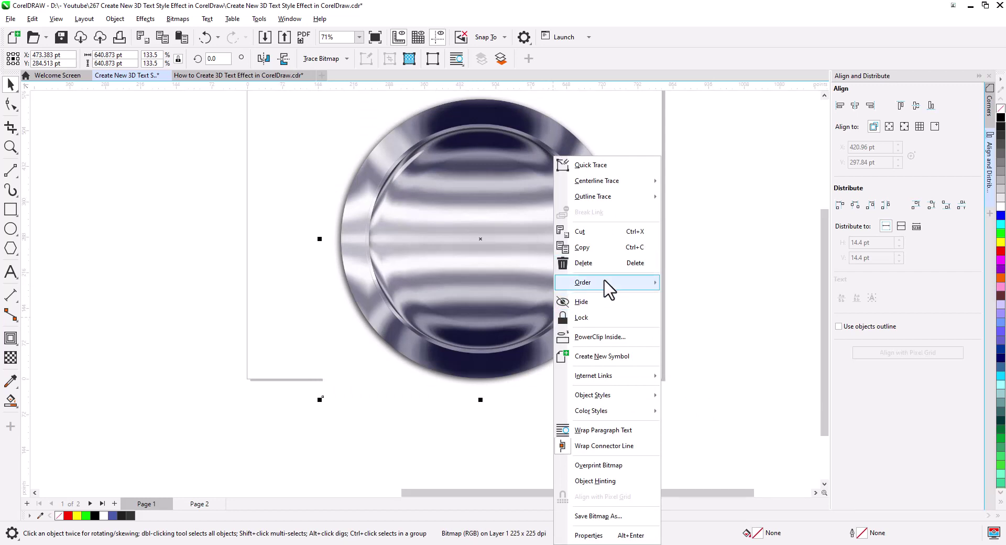
{"action": "mouse_move", "coordinate": [607, 288]}
{"action": "left_click", "coordinate": [704, 299]}
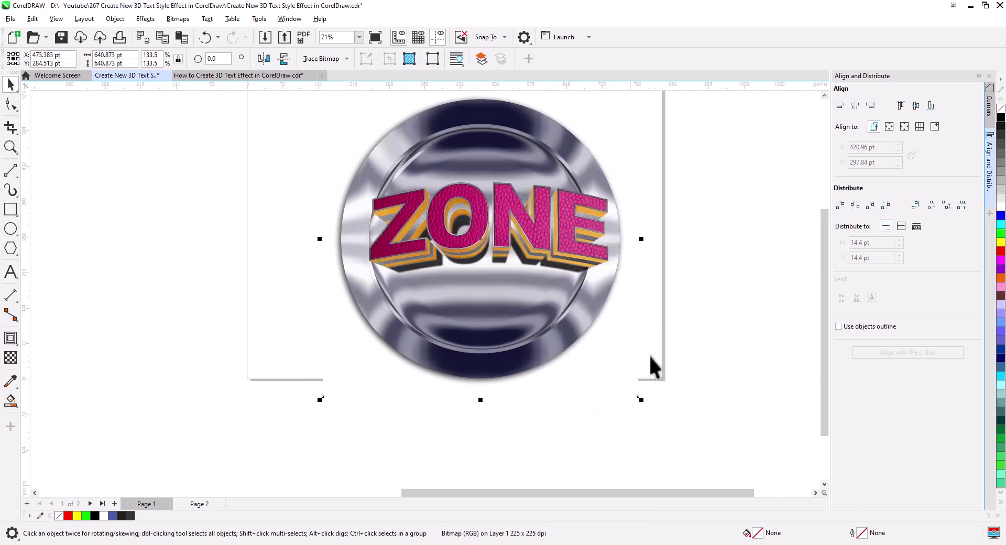
{"action": "left_click_drag", "start_coordinate": [640, 399], "coordinate": [760, 483]}
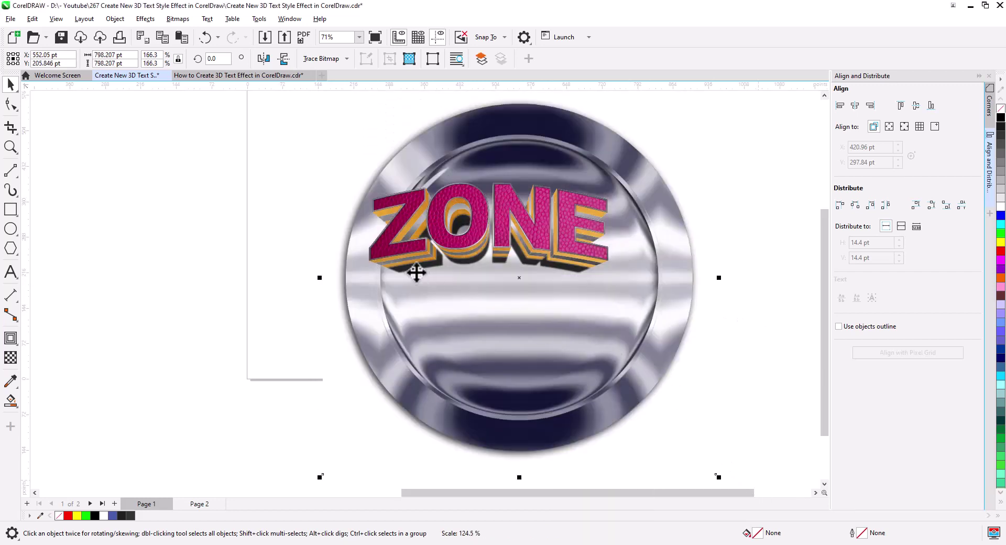
{"action": "mouse_move", "coordinate": [529, 335]}
{"action": "left_mouse_down"}
{"action": "mouse_move", "coordinate": [506, 299]}
{"action": "mouse_move", "coordinate": [529, 329]}
{"action": "left_mouse_up"}
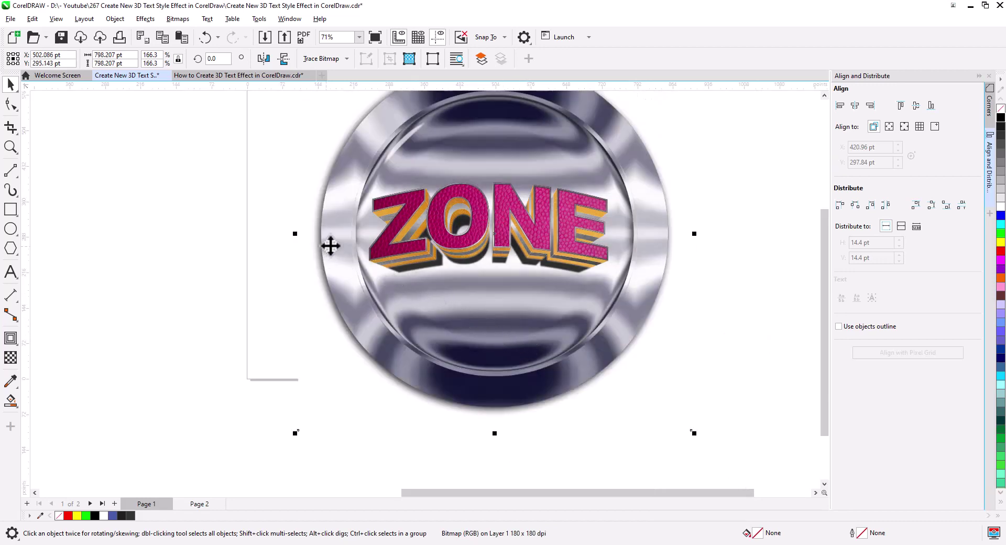
- PowerClip the silver bitmap inside the border shape that edges the pink front letters of ZONE
{"action": "scroll", "coordinate": [398, 234], "scroll_direction": "up", "scroll_amount": 5}
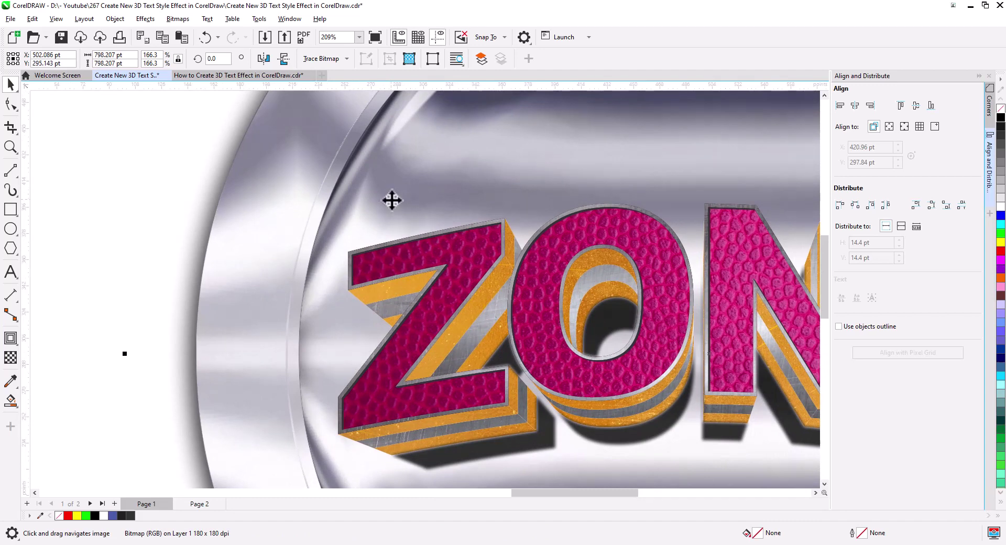
{"action": "right_click", "coordinate": [392, 200]}
{"action": "left_click", "coordinate": [350, 296]}
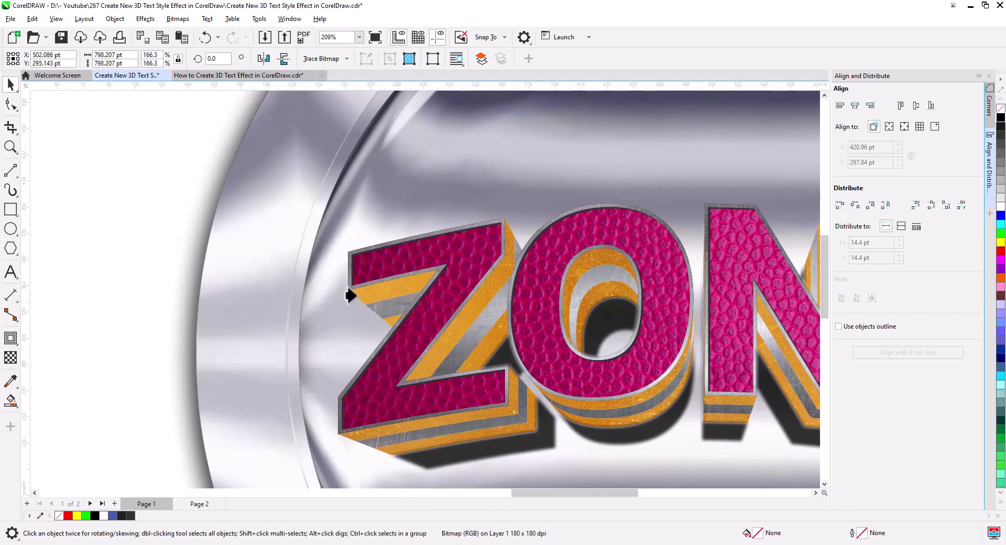
{"action": "key", "text": "Escape"}
{"action": "left_click", "coordinate": [350, 288]}
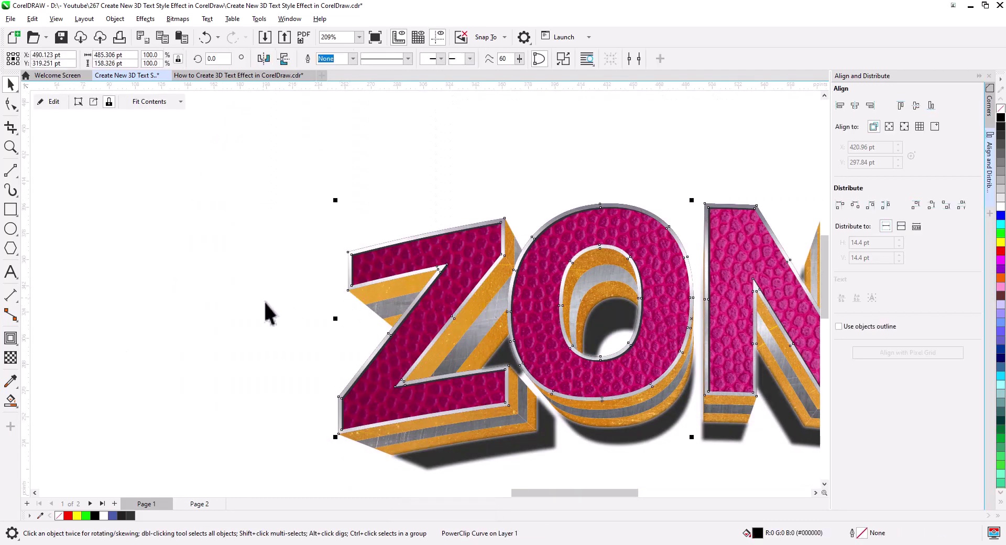
- Group all the ZONE lettering objects and centre the group on the page
{"action": "key", "text": "Escape"}
{"action": "scroll", "coordinate": [537, 356], "scroll_direction": "down", "scroll_amount": 1}
{"action": "left_click_drag", "start_coordinate": [610, 394], "coordinate": [382, 337]}
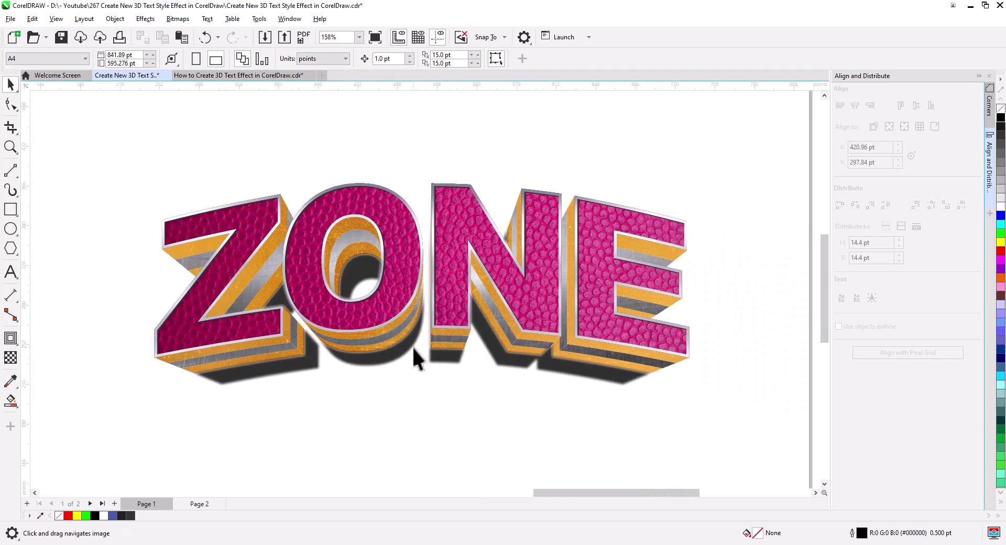
{"action": "scroll", "coordinate": [425, 354], "scroll_direction": "down", "scroll_amount": 1}
{"action": "left_click_drag", "start_coordinate": [437, 371], "coordinate": [451, 372]}
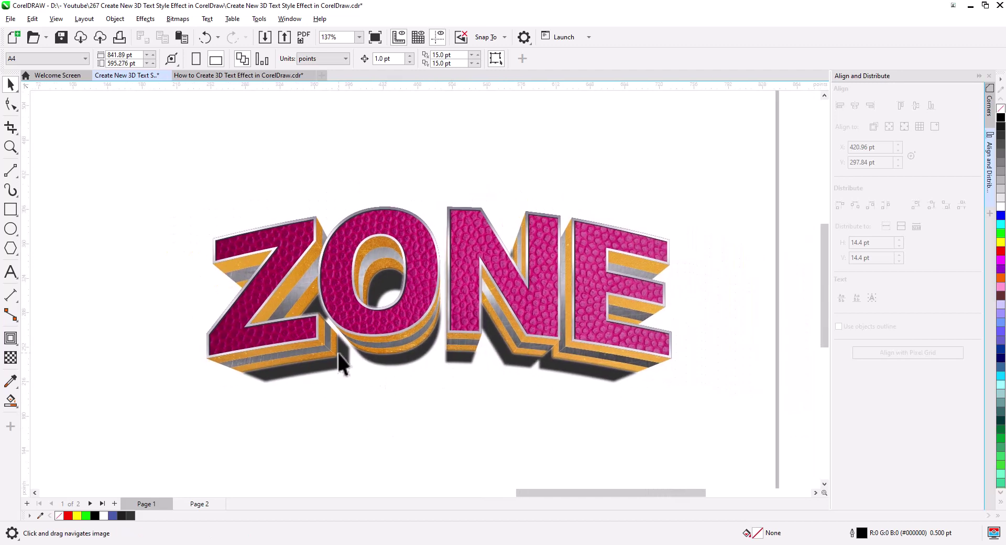
{"action": "scroll", "coordinate": [381, 354], "scroll_direction": "down", "scroll_amount": 2}
{"action": "left_click_drag", "start_coordinate": [400, 373], "coordinate": [459, 334]}
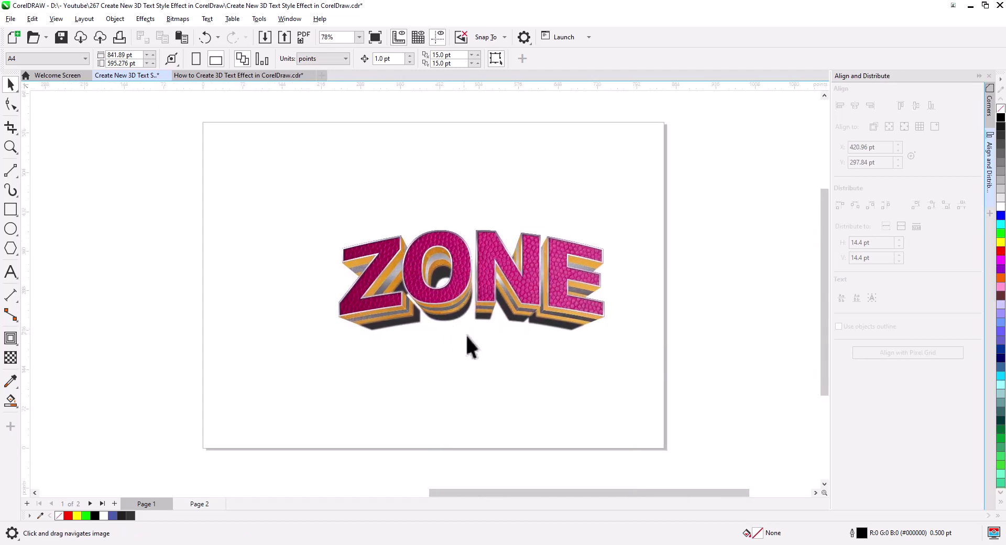
{"action": "left_click_drag", "start_coordinate": [331, 216], "coordinate": [316, 206]}
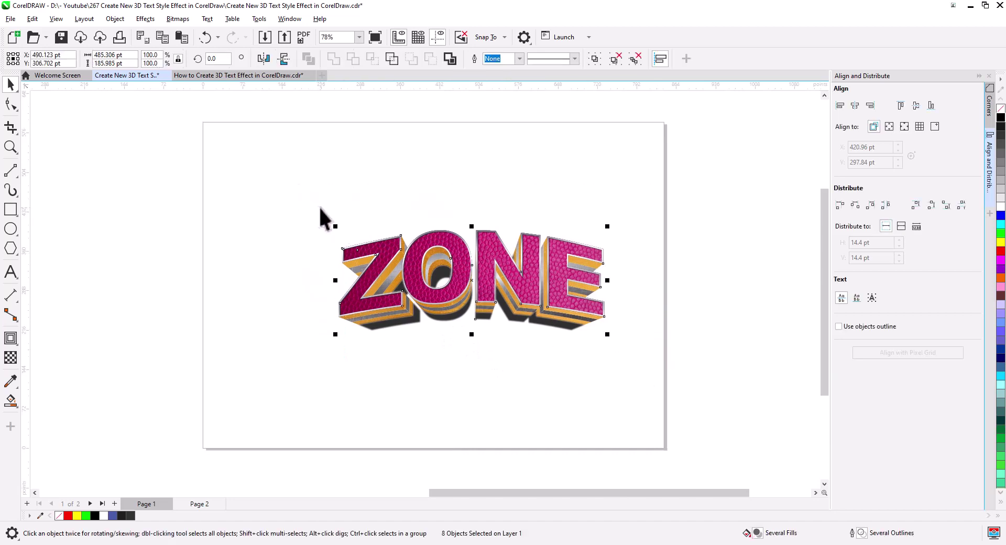
{"action": "key", "text": "ctrl+g"}
{"action": "key", "text": "p"}
{"action": "left_click", "coordinate": [241, 264]}
{"action": "scroll", "coordinate": [202, 281], "scroll_direction": "down", "scroll_amount": 2}
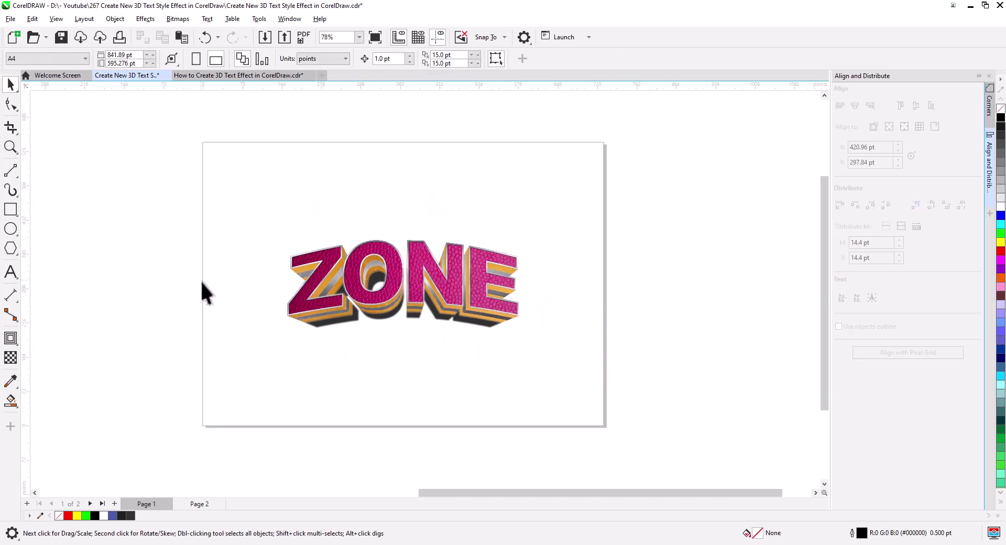
- Centre the purple-to-navy gradient rectangle on the page behind ZONE and resize it to about 786 by 442 pt
{"action": "left_click_drag", "start_coordinate": [143, 316], "coordinate": [553, 311]}
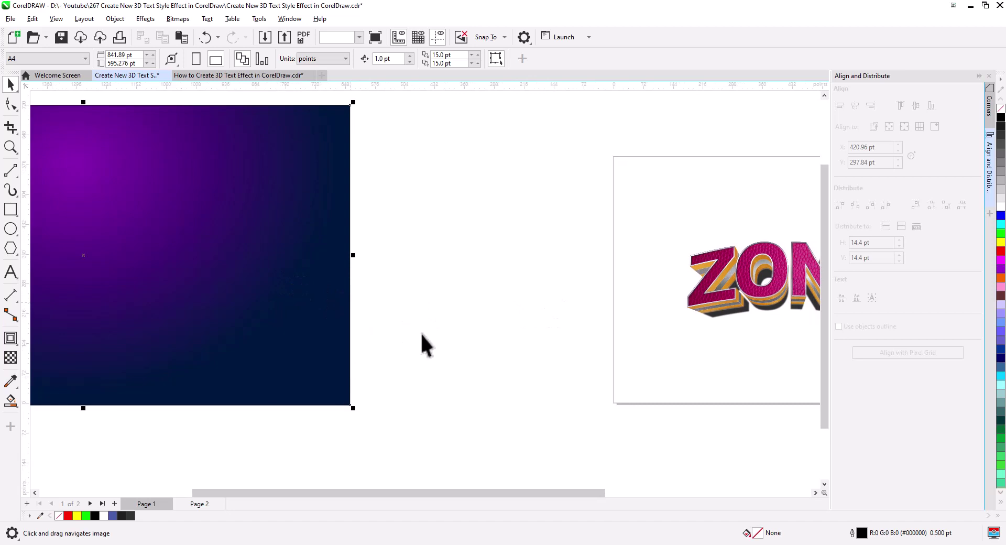
{"action": "key", "text": "p"}
{"action": "left_click_drag", "start_coordinate": [611, 375], "coordinate": [358, 379]}
{"action": "left_click_drag", "start_coordinate": [640, 402], "coordinate": [570, 392]}
{"action": "left_click_drag", "start_coordinate": [734, 430], "coordinate": [631, 395]}
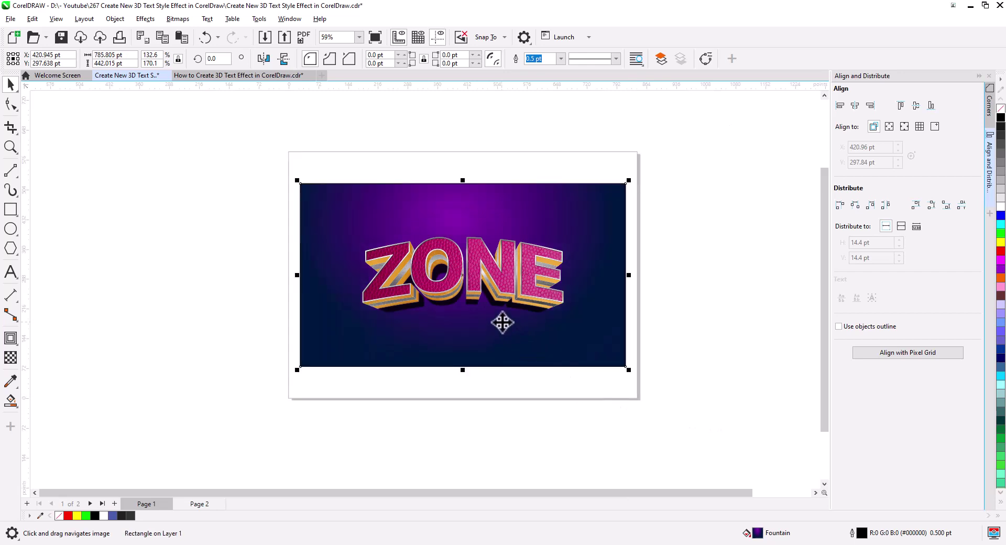
- Convert the pink leather-textured front ZONE text to curves and break its PowerClip curve apart into separate letters
{"action": "scroll", "coordinate": [509, 325], "scroll_direction": "up", "scroll_amount": 6}
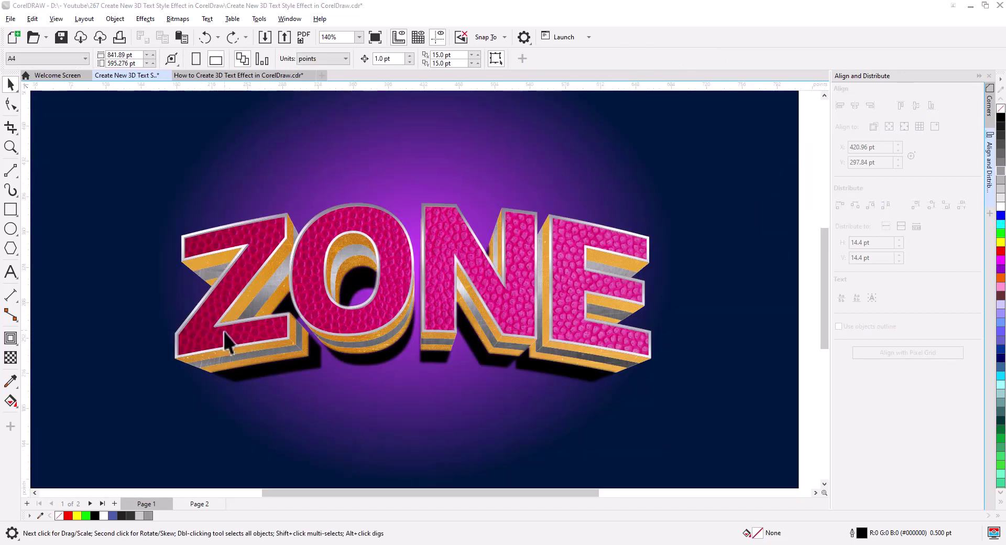
{"action": "left_click", "coordinate": [224, 333]}
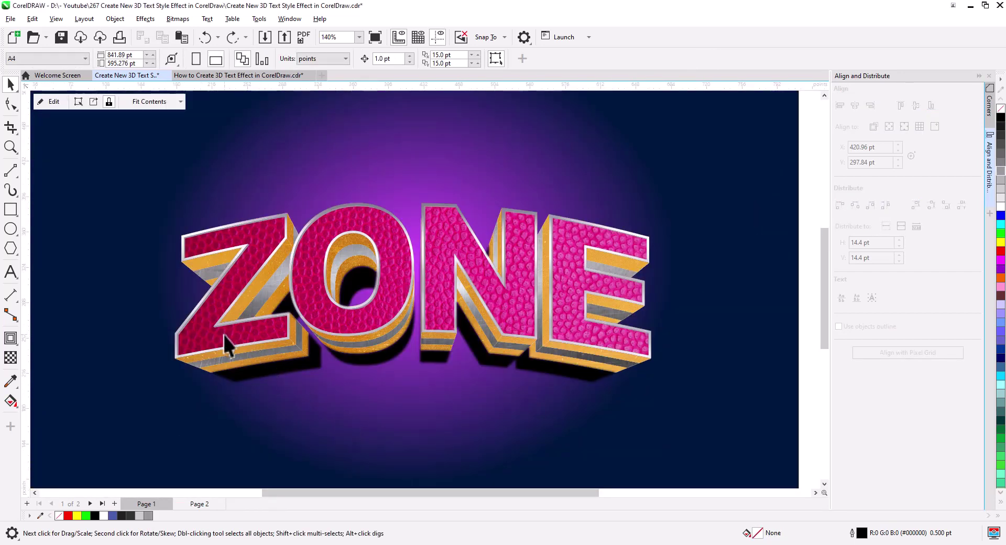
{"action": "left_click", "coordinate": [114, 18]}
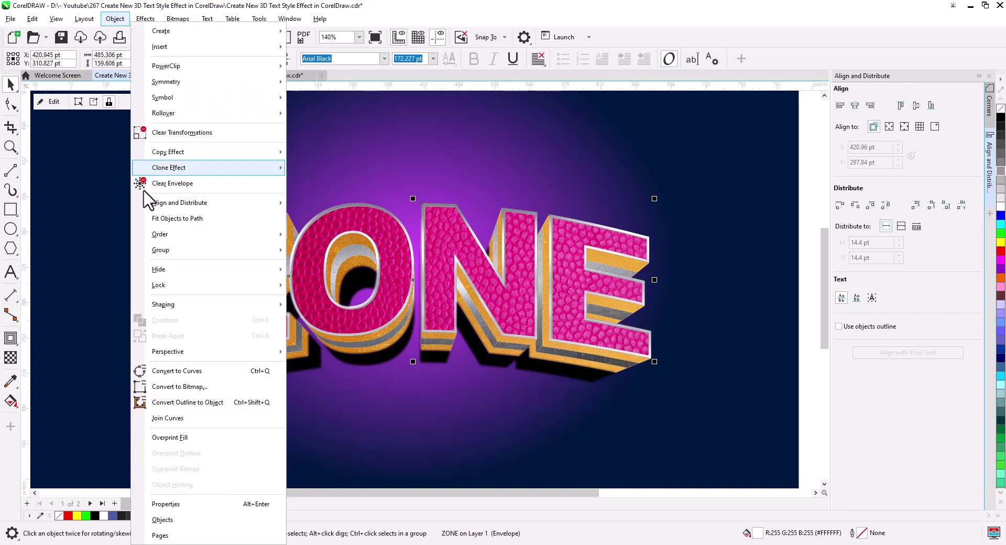
{"action": "mouse_move", "coordinate": [180, 305]}
{"action": "left_click", "coordinate": [299, 306]}
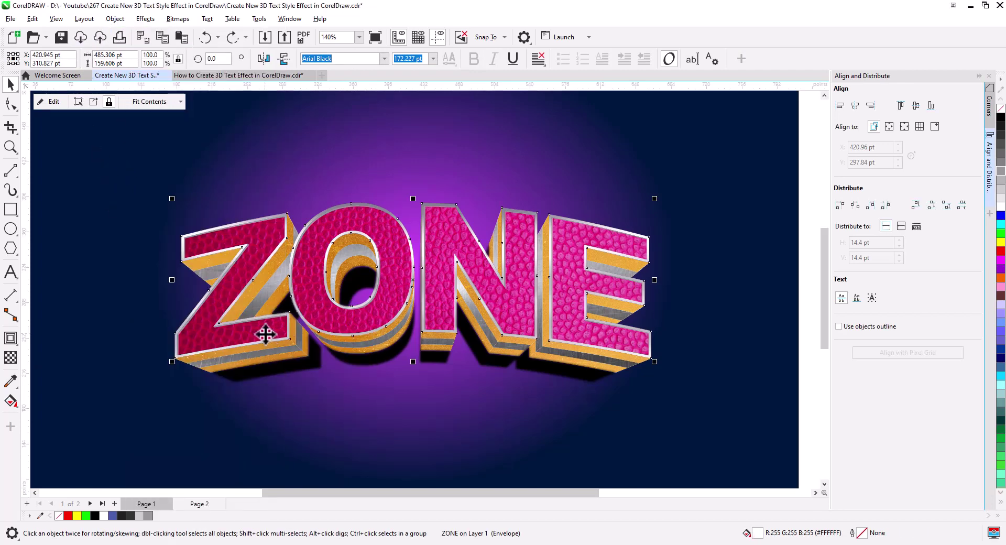
{"action": "right_click", "coordinate": [208, 338]}
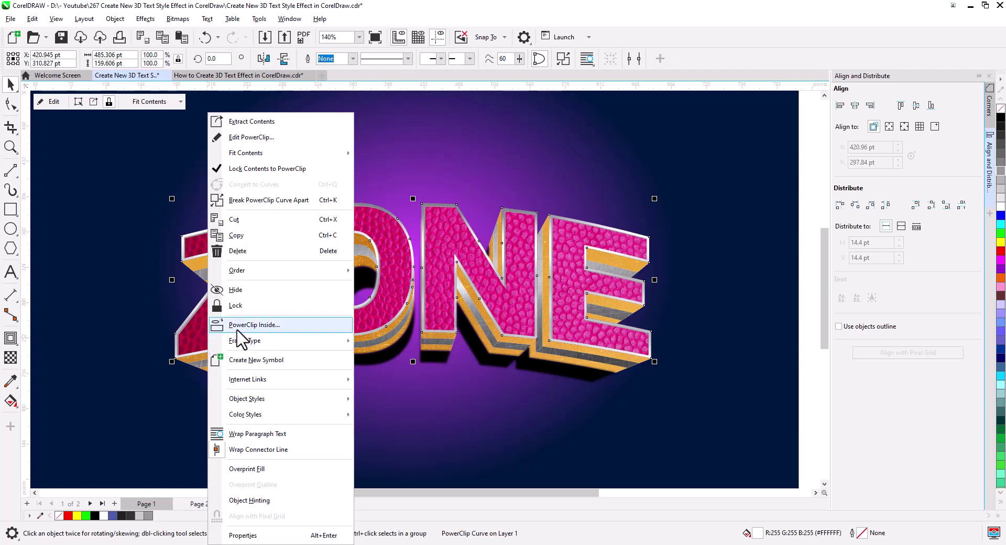
{"action": "left_click", "coordinate": [269, 200]}
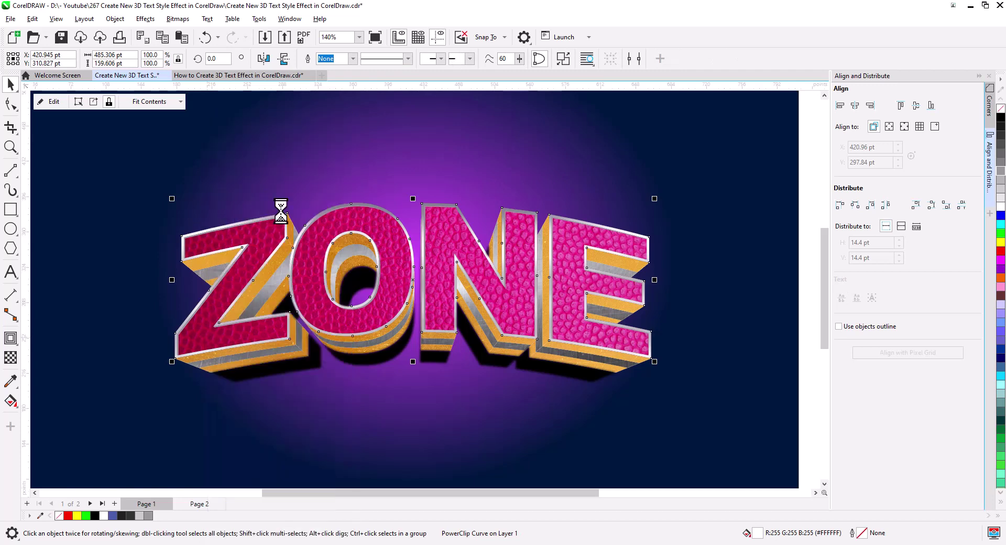
- Select the outer and inner shapes of the front letter O and combine them to reopen its hole
{"action": "left_click", "coordinate": [352, 257]}
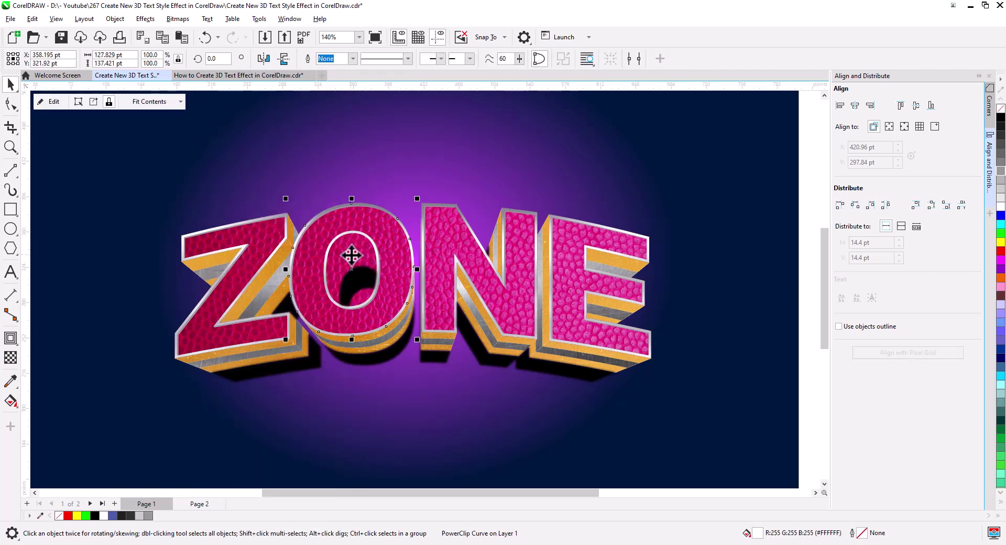
{"action": "key", "text": "shift+Page_Down"}
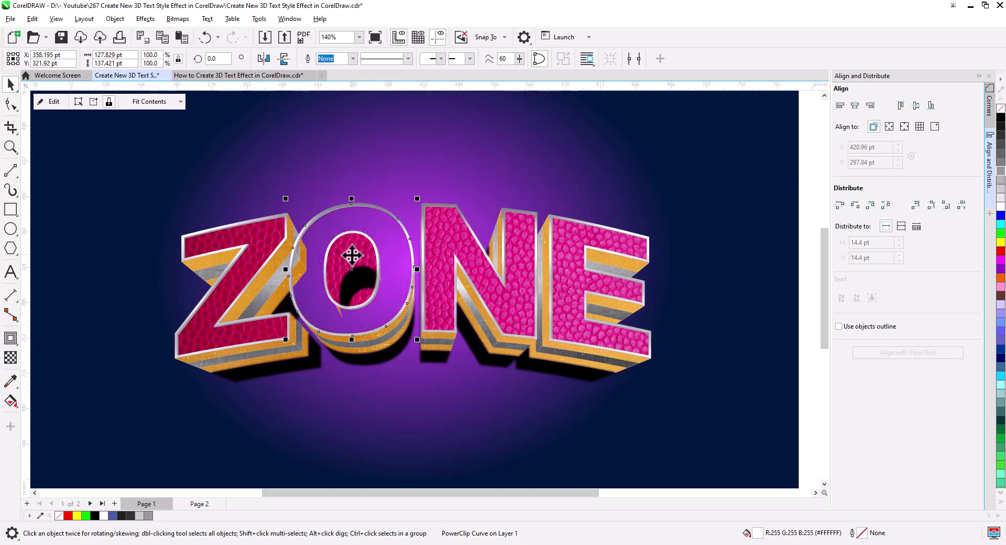
{"action": "left_click", "coordinate": [352, 255], "text": "shift"}
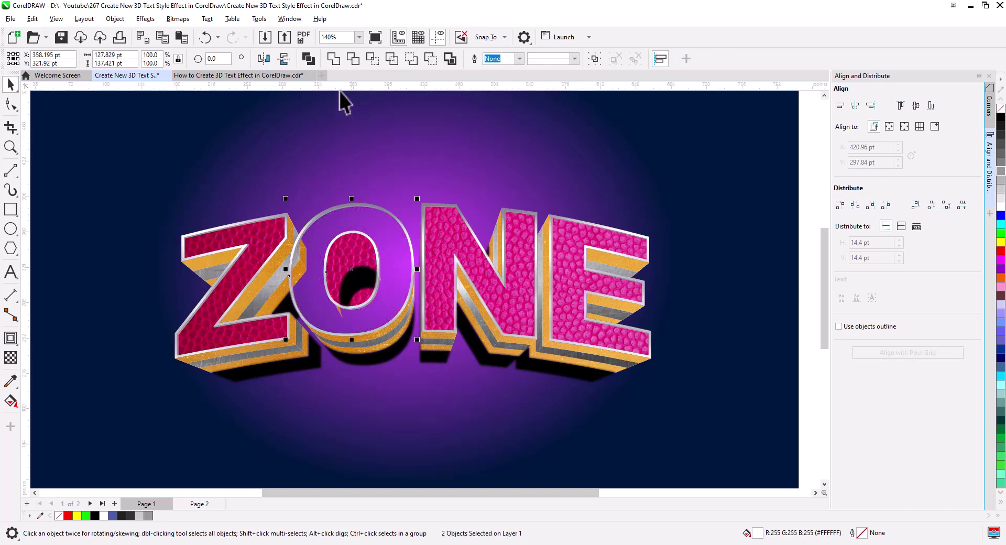
{"action": "left_click", "coordinate": [308, 58]}
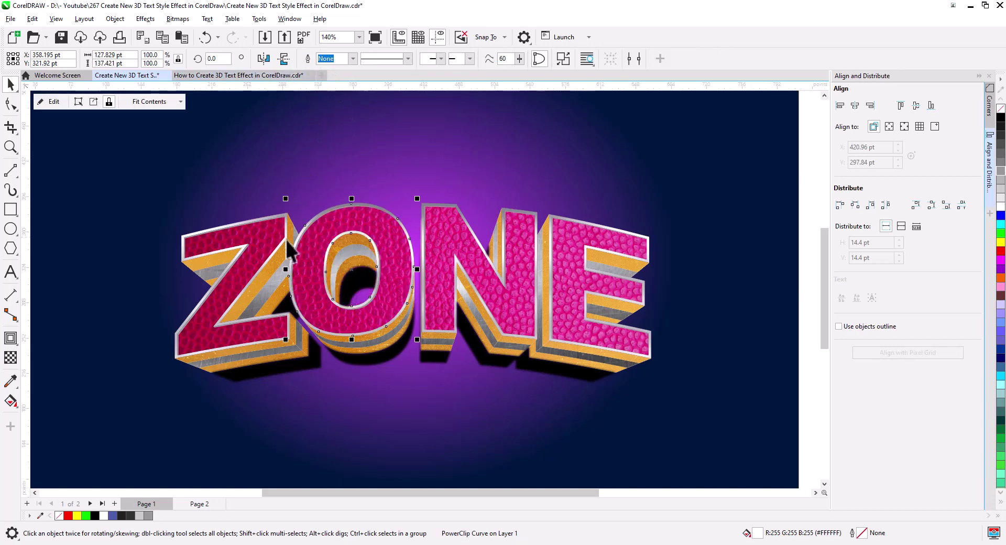
- Scale the leather bitmap inside the letter Z's PowerClip to about 284 by 189 pt and position it to cover the letter
{"action": "left_click", "coordinate": [51, 101]}
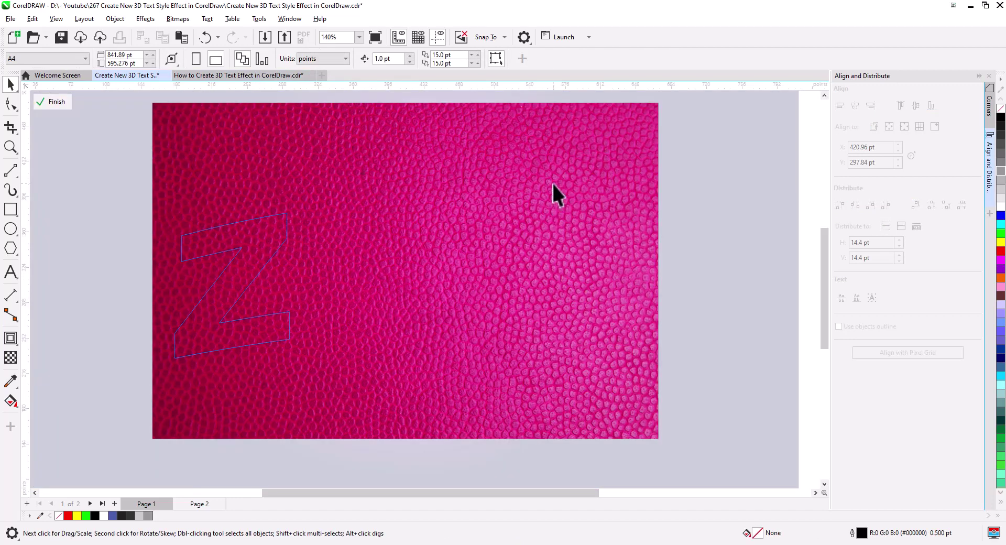
{"action": "left_click", "coordinate": [647, 143]}
{"action": "mouse_move", "coordinate": [662, 103]}
{"action": "left_mouse_down"}
{"action": "mouse_move", "coordinate": [570, 172]}
{"action": "mouse_move", "coordinate": [546, 178]}
{"action": "left_mouse_up"}
{"action": "left_click_drag", "start_coordinate": [454, 301], "coordinate": [357, 309]}
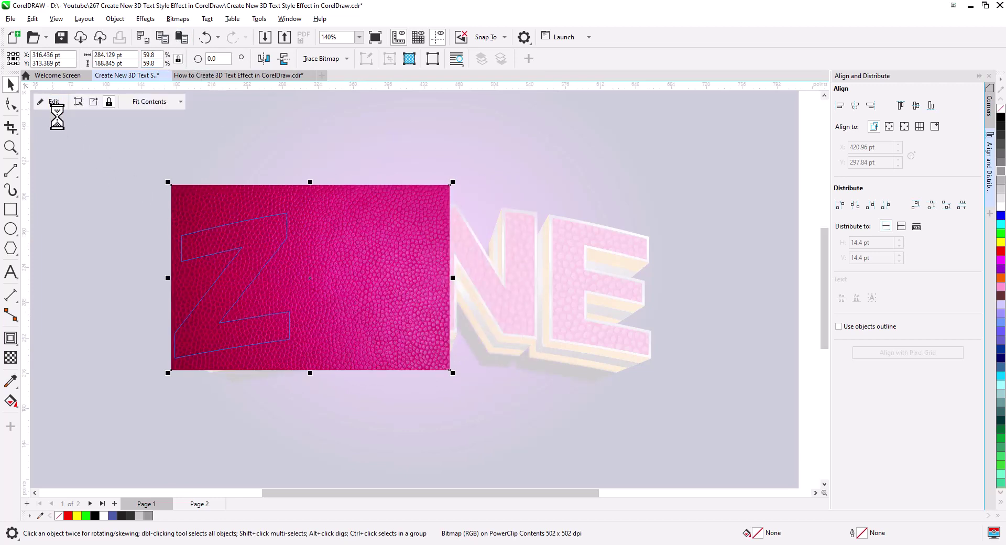
{"action": "left_click", "coordinate": [51, 102]}
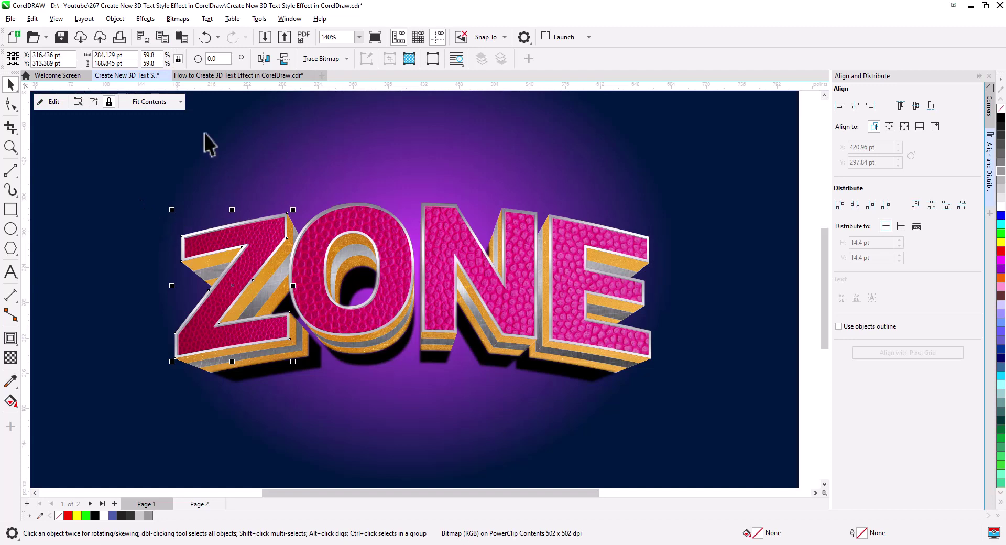
- Replace the leather bitmap inside the letter O's PowerClip with the copied 284 by 189 pt leather bitmap, positioned to cover the letter
{"action": "left_click", "coordinate": [308, 254]}
{"action": "left_click", "coordinate": [53, 101]}
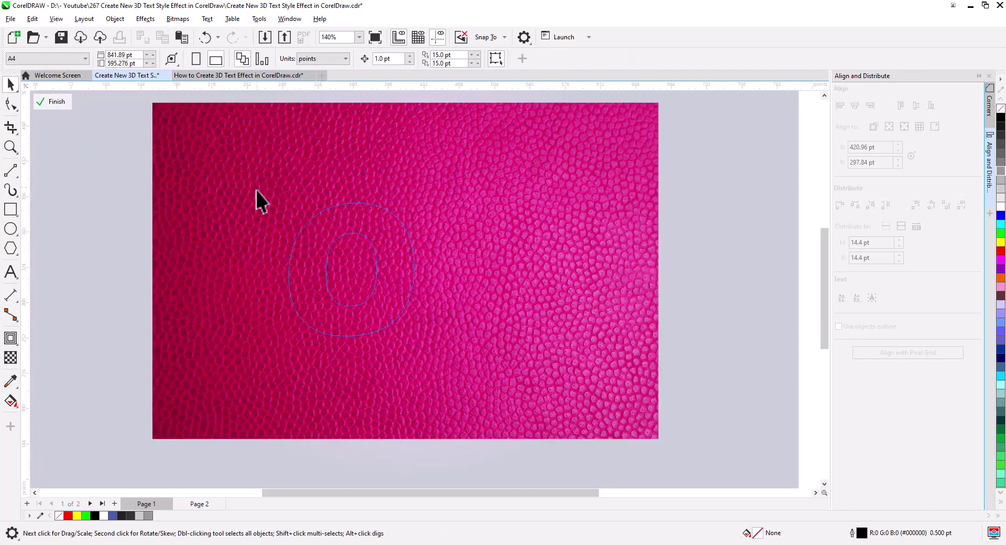
{"action": "left_click", "coordinate": [262, 207]}
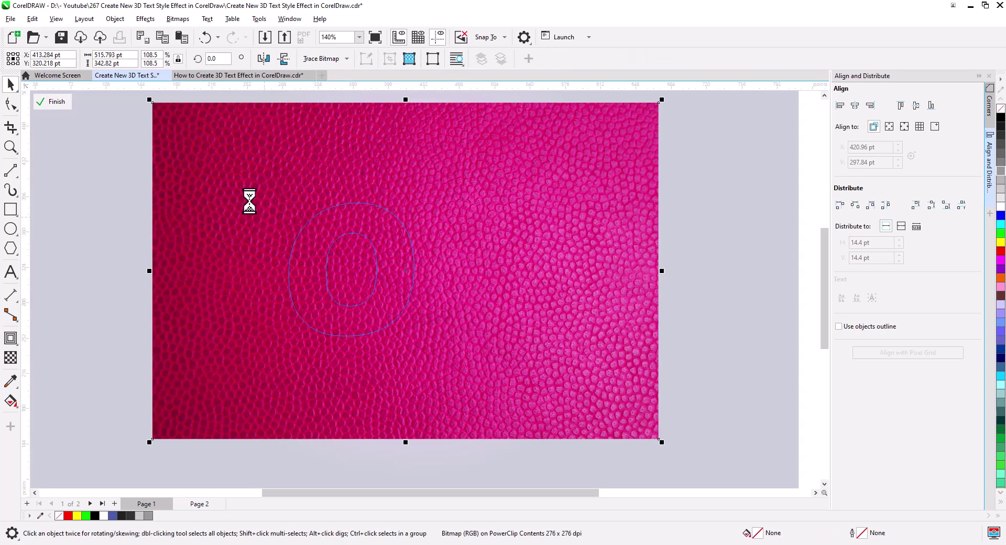
{"action": "key", "text": "Delete"}
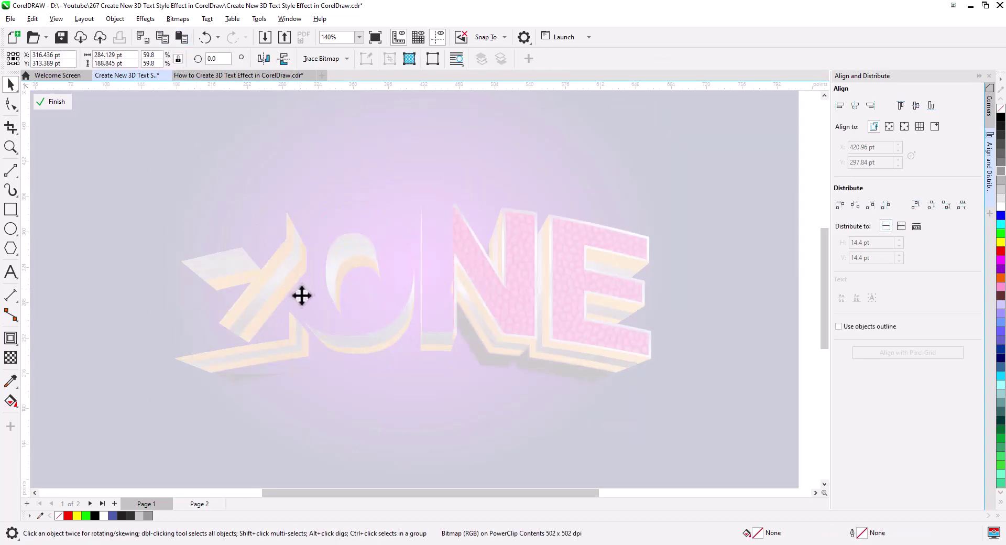
{"action": "left_click_drag", "start_coordinate": [257, 305], "coordinate": [355, 319]}
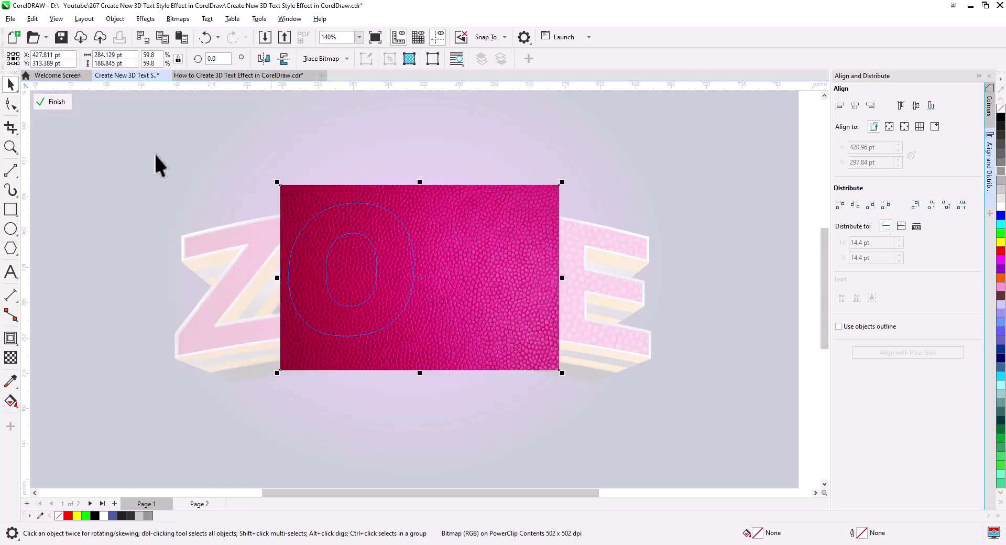
{"action": "left_click", "coordinate": [54, 102]}
- Replace the leather bitmap inside the letter N's PowerClip with the copied 284 by 189 pt version, shifted to fill the letter
{"action": "left_click", "coordinate": [426, 325]}
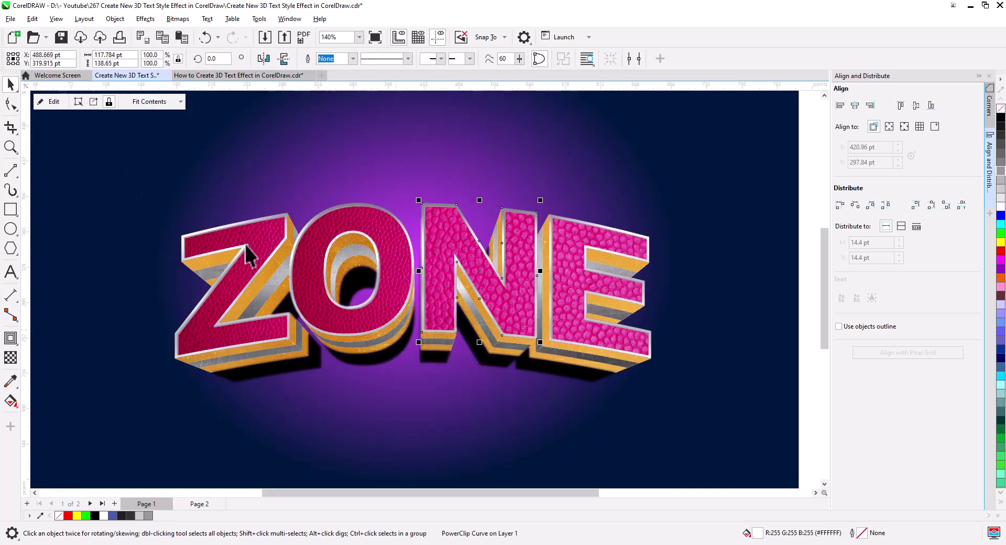
{"action": "left_click", "coordinate": [50, 101]}
{"action": "left_click", "coordinate": [342, 285]}
{"action": "key", "text": "Delete"}
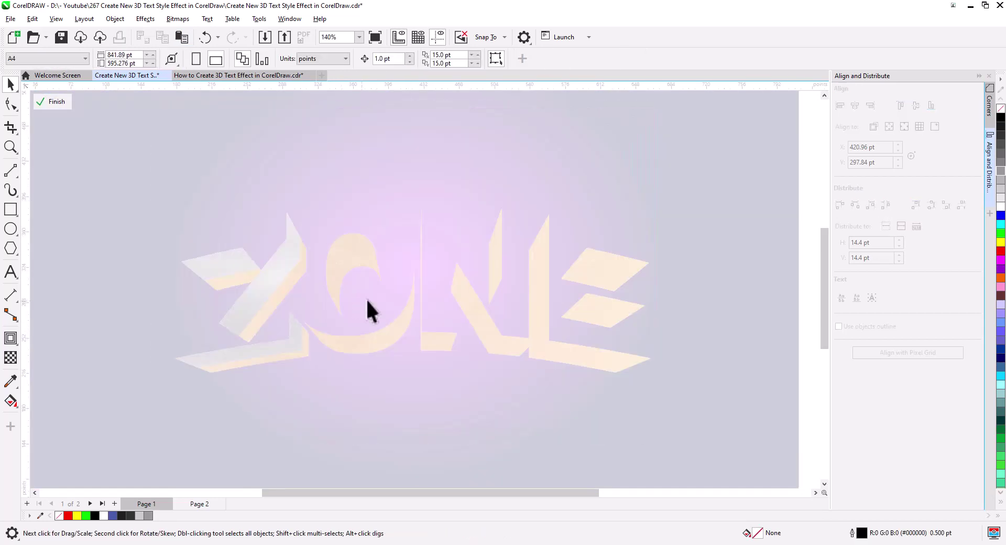
{"action": "key", "text": "ctrl+v"}
{"action": "left_click_drag", "start_coordinate": [295, 301], "coordinate": [538, 315]}
{"action": "left_click", "coordinate": [55, 101]}
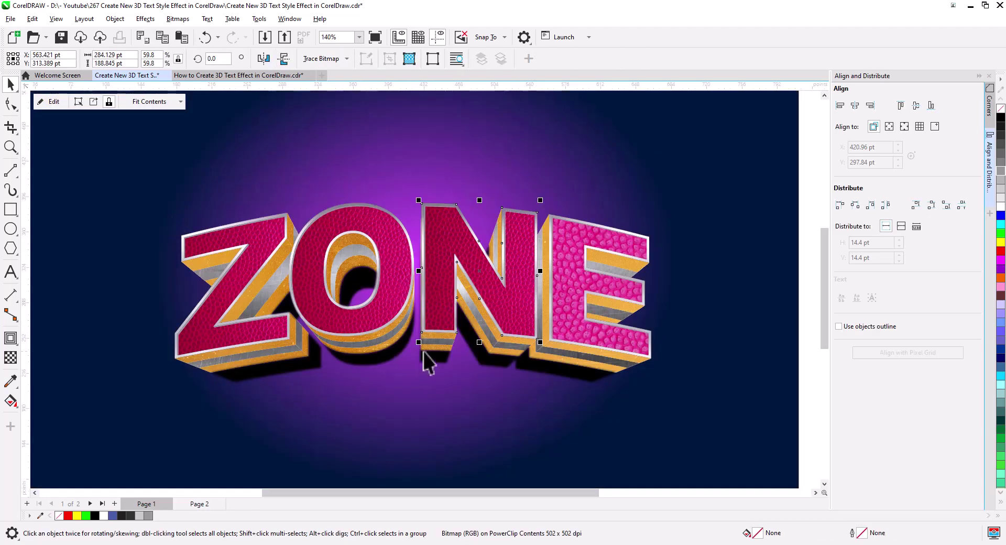
- Swap the large leather bitmap in the letter E's PowerClip for the copied smaller one and move it over the letter
{"action": "left_click", "coordinate": [565, 322]}
{"action": "left_click", "coordinate": [51, 102]}
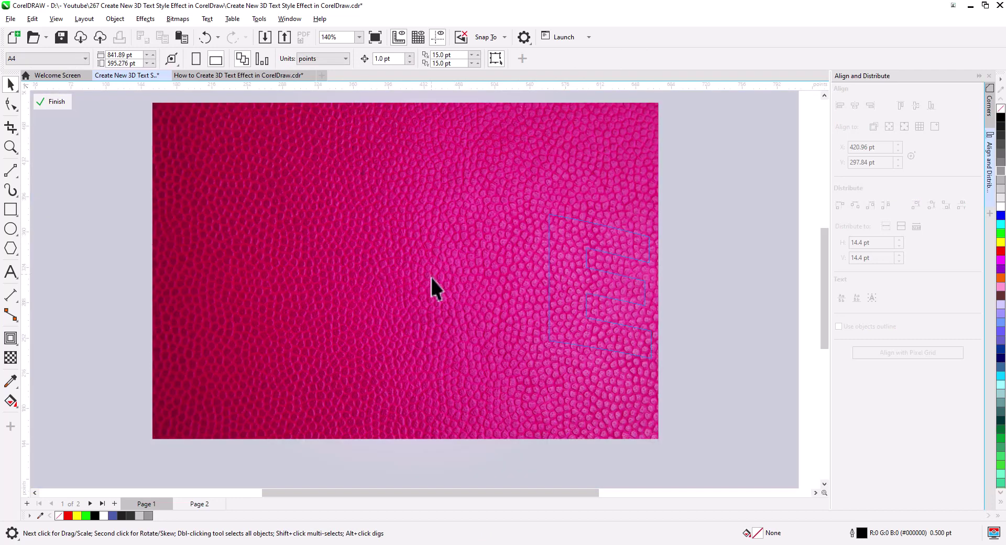
{"action": "left_click", "coordinate": [432, 277]}
{"action": "key", "text": "Delete"}
{"action": "key", "text": "ctrl+v"}
{"action": "left_click_drag", "start_coordinate": [269, 296], "coordinate": [637, 319]}
{"action": "left_click", "coordinate": [54, 102]}
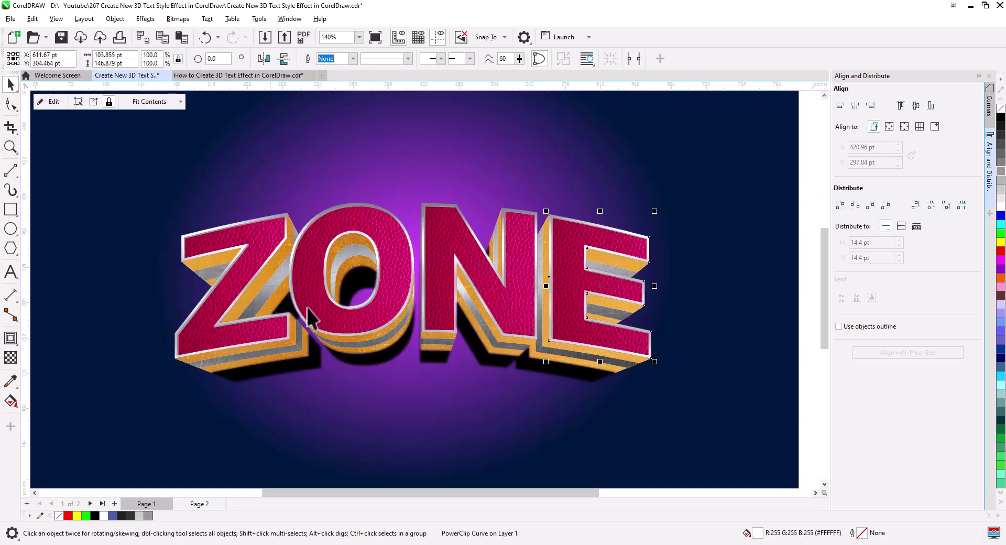
{"action": "left_click", "coordinate": [807, 317]}
- Select the metallic outline around the front ZONE letters and open its PowerClip contents for editing
{"action": "scroll", "coordinate": [483, 343], "scroll_direction": "down", "scroll_amount": 1}
{"action": "left_click_drag", "start_coordinate": [494, 365], "coordinate": [498, 366]}
{"action": "scroll", "coordinate": [485, 345], "scroll_direction": "up", "scroll_amount": 2}
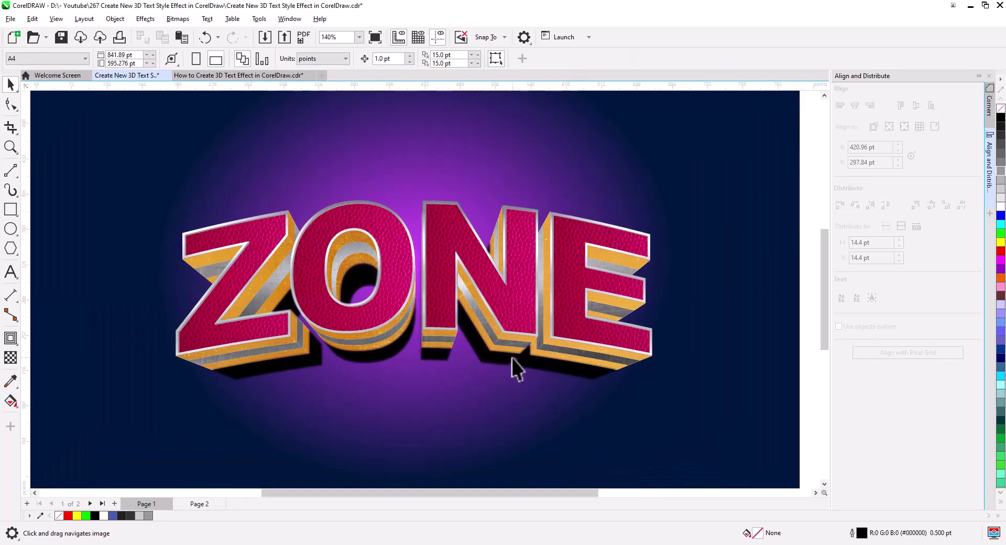
{"action": "left_click", "coordinate": [425, 219]}
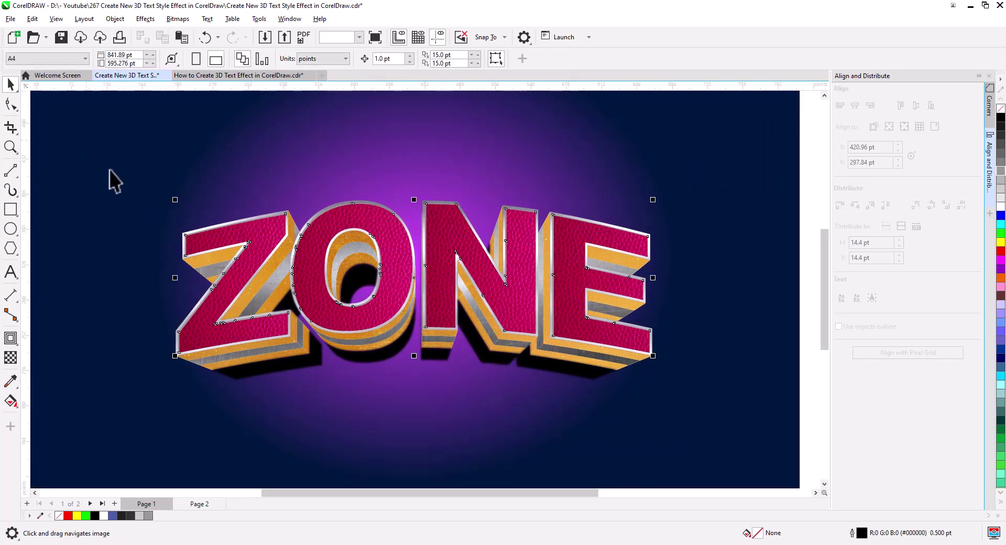
{"action": "left_click", "coordinate": [266, 193]}
{"action": "left_click", "coordinate": [251, 244]}
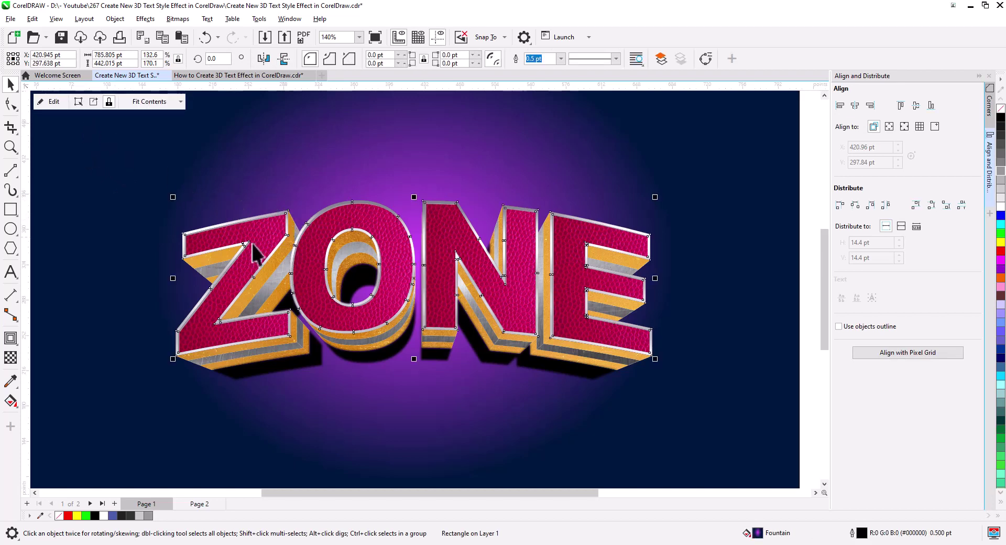
{"action": "left_click", "coordinate": [43, 102]}
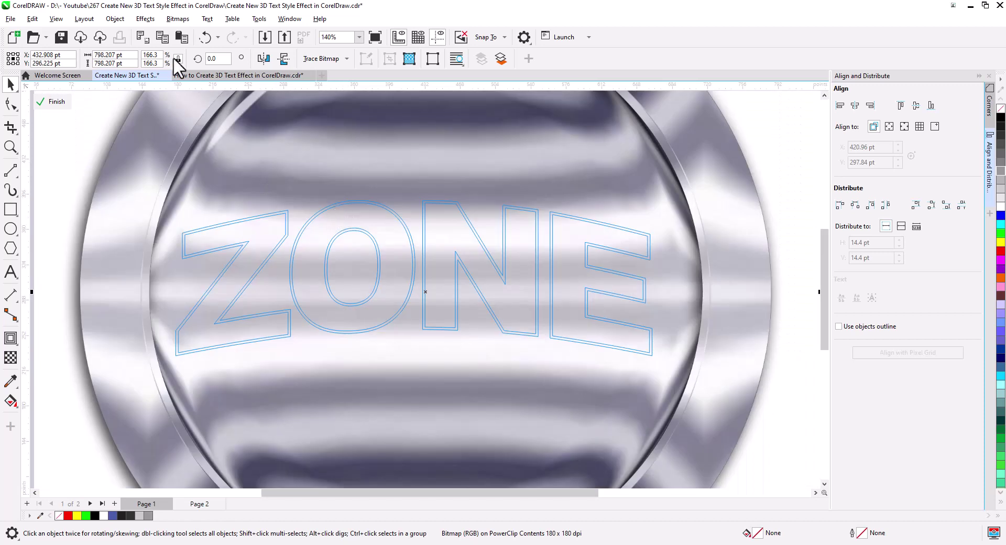
- Apply Image Adjustment Lab to the outline's metal bitmap with brightness 8 and contrast 28, and finish editing the PowerClip
{"action": "left_click", "coordinate": [145, 19]}
{"action": "mouse_move", "coordinate": [204, 71]}
{"action": "left_click", "coordinate": [273, 89]}
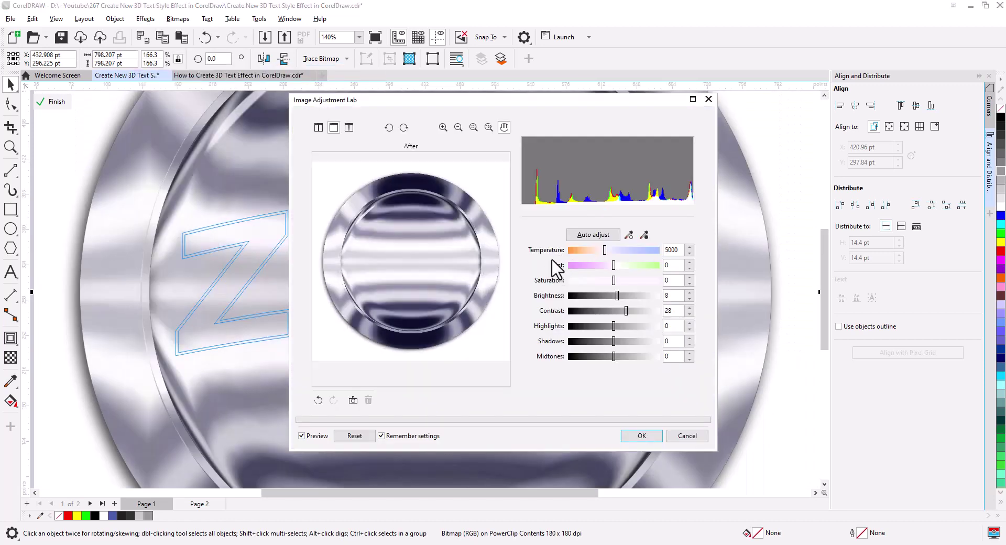
{"action": "key", "text": "Return"}
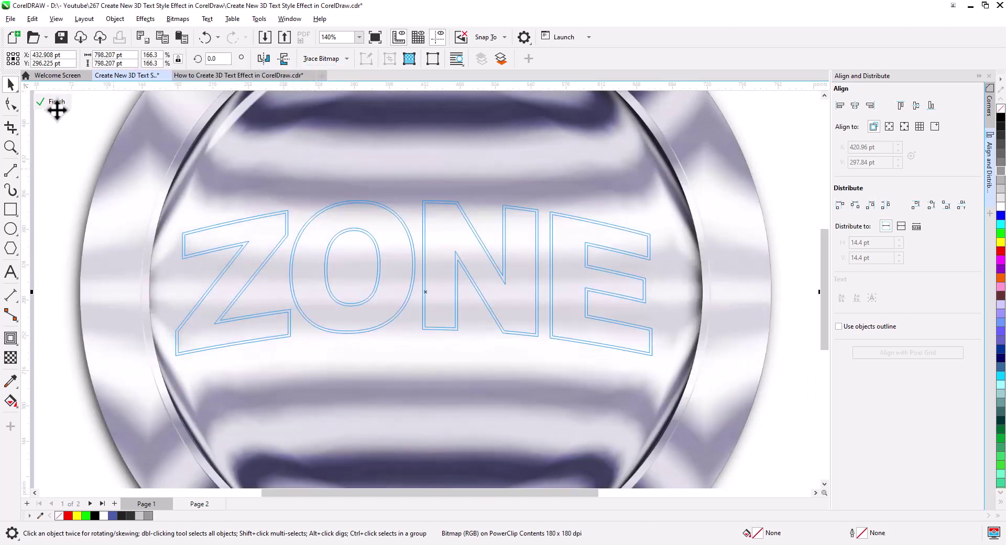
{"action": "left_click", "coordinate": [55, 102]}
{"action": "left_click", "coordinate": [730, 363]}
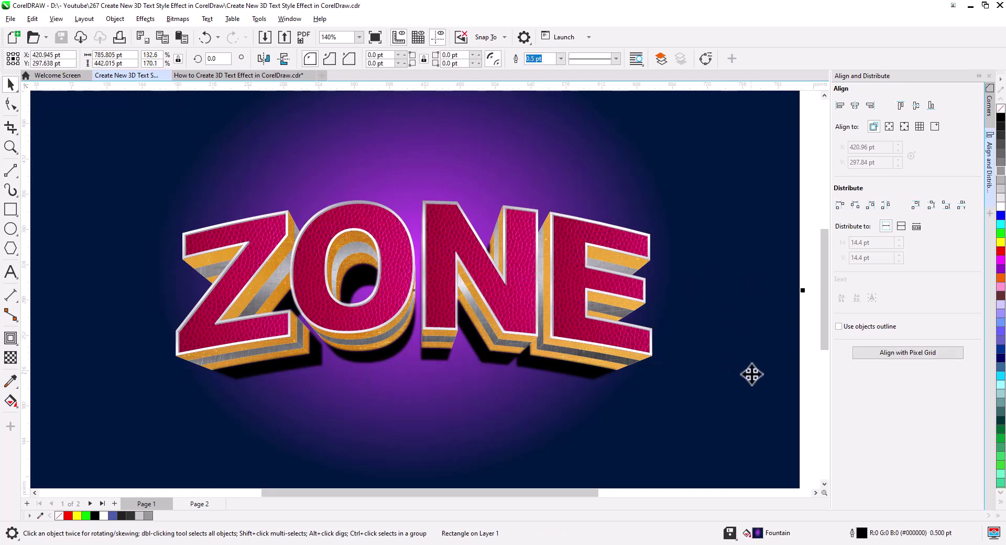
{"action": "key", "text": "F4"}
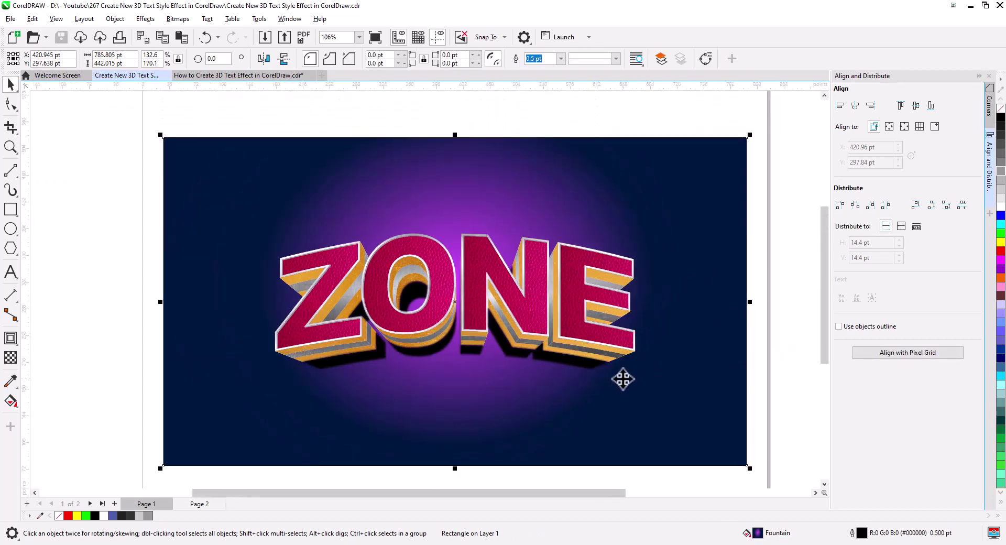